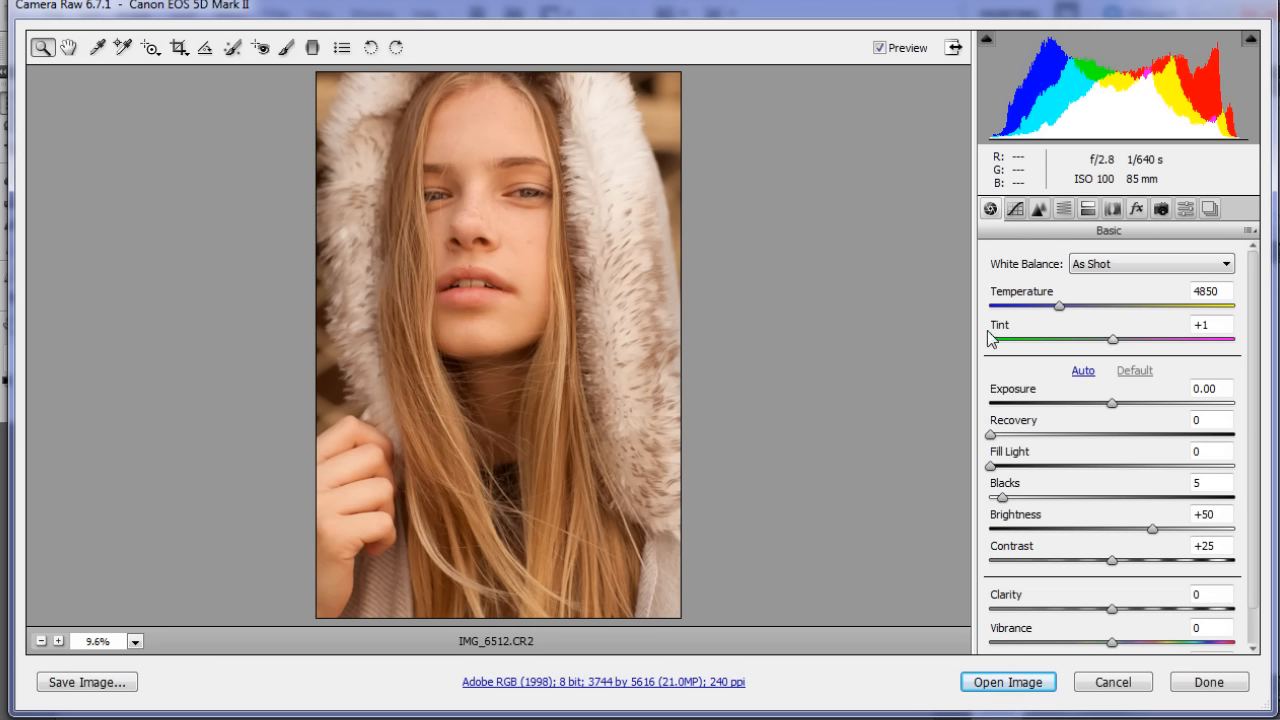
# Set the raw portrait's Temperature to 4200, Contrast to +36 and Clarity to +11.
pyautogui.moveTo(1060, 307); pyautogui.dragTo(1041, 307)
pyautogui.moveTo(1126, 562); pyautogui.dragTo(1130, 560)
pyautogui.click(1126, 608)
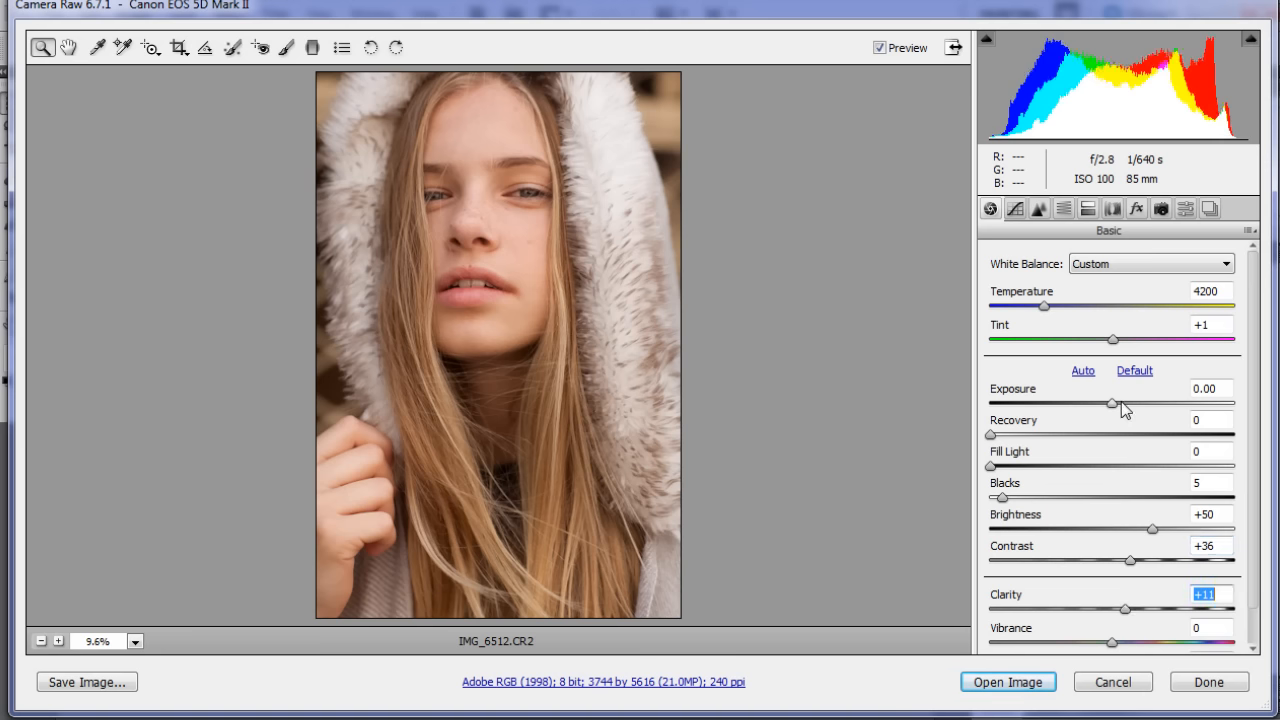
# Set the portrait's Exposure to +0.10 and Recovery to 7.
pyautogui.click(1038, 210)
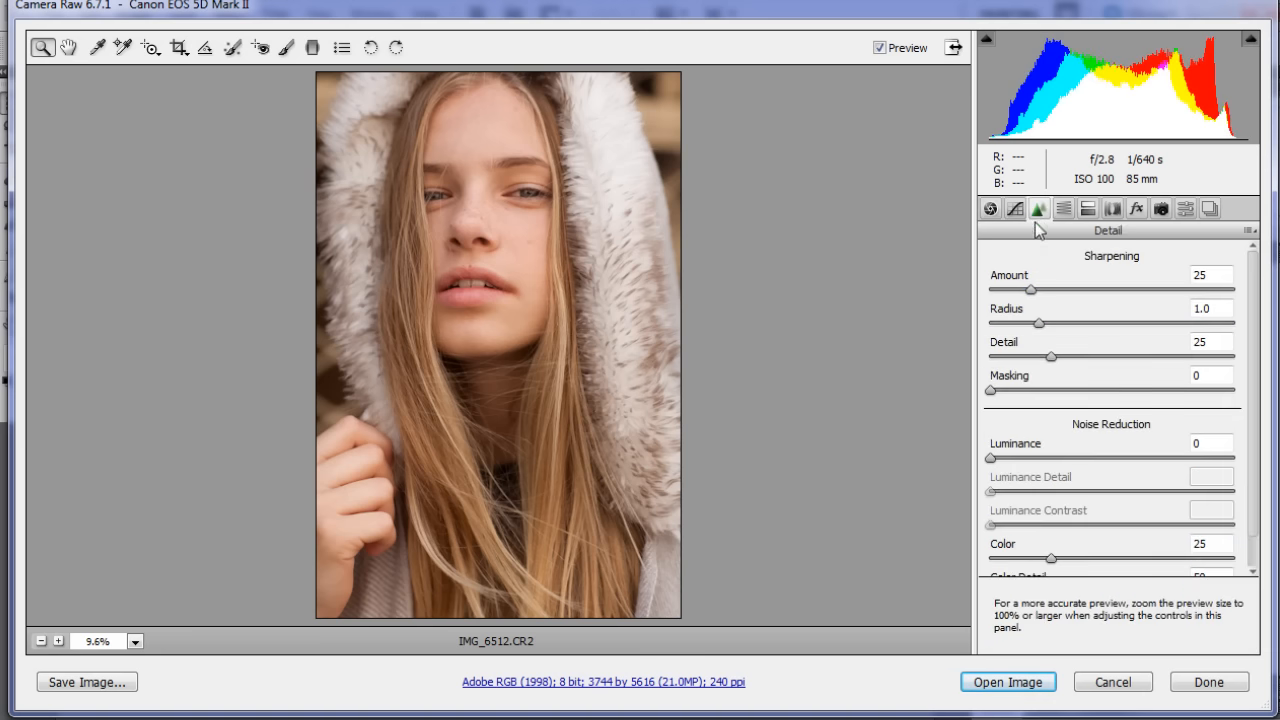
pyautogui.click(991, 209)
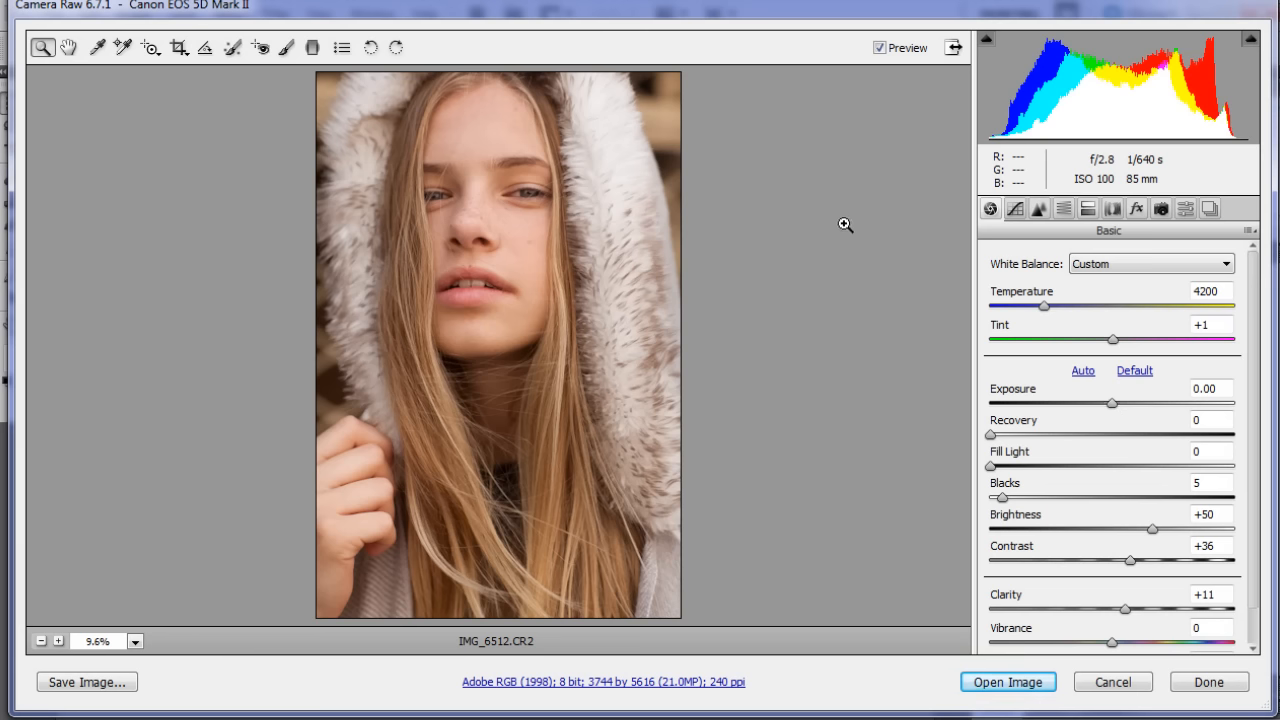
pyautogui.click(1112, 402)
pyautogui.moveTo(1111, 399); pyautogui.dragTo(1115, 400)
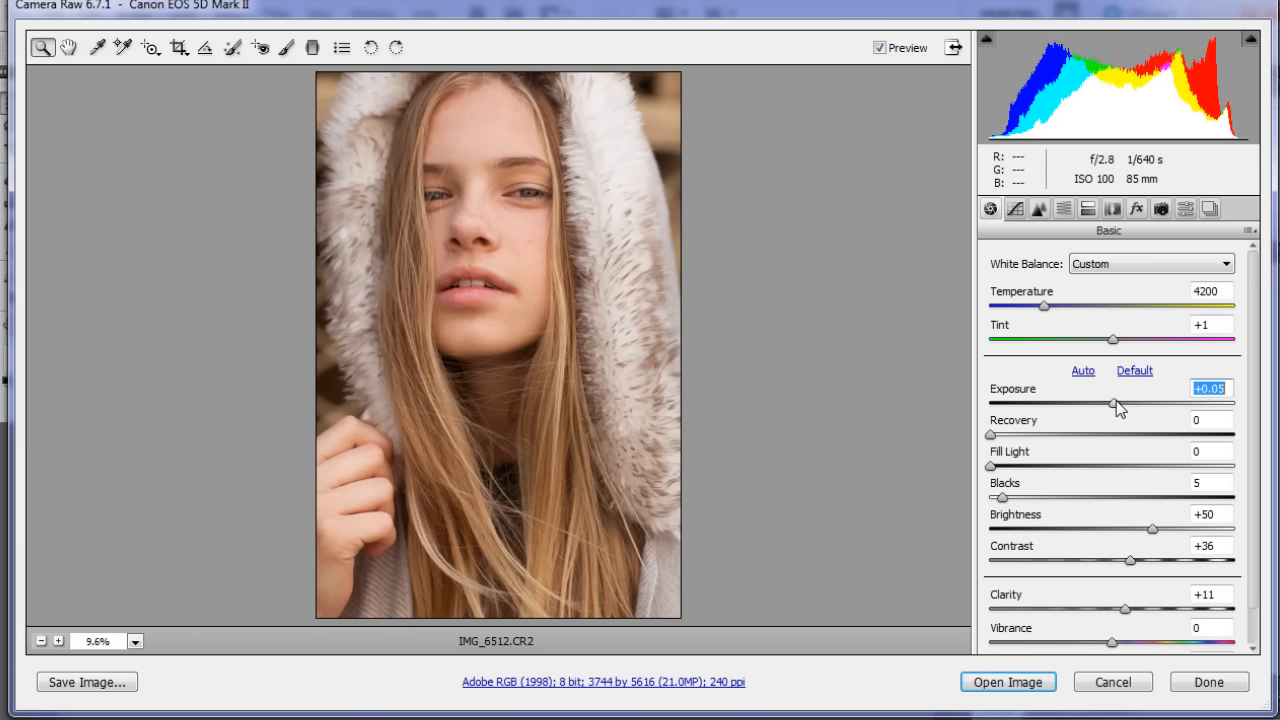
pyautogui.click(1008, 436)
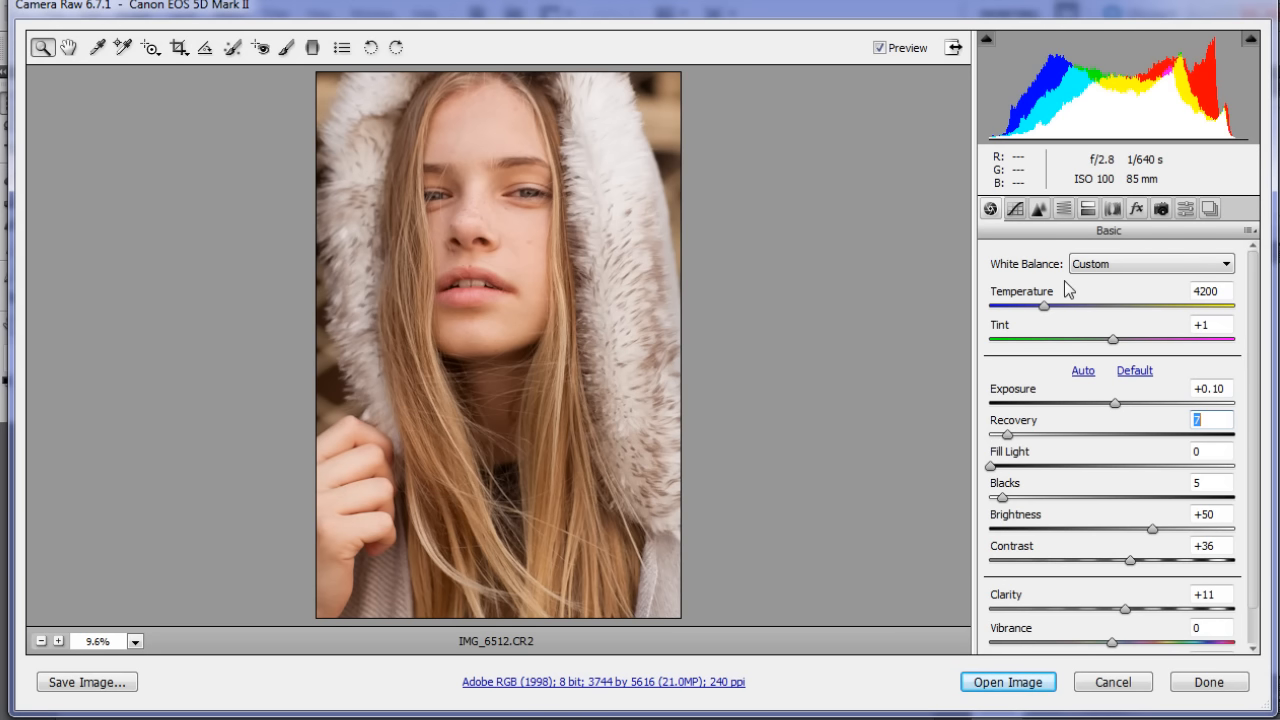
# Set the sharpening Amount to 31 and Blacks to 7.
pyautogui.click(1038, 208)
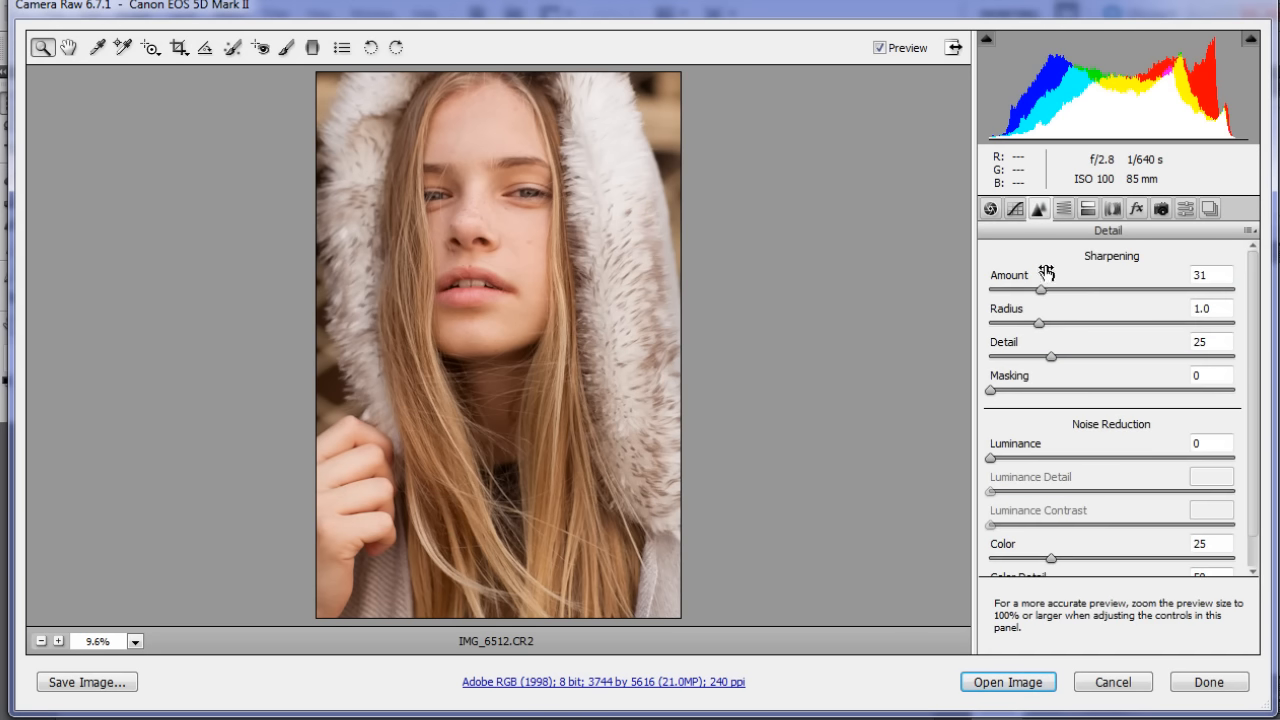
pyautogui.click(990, 208)
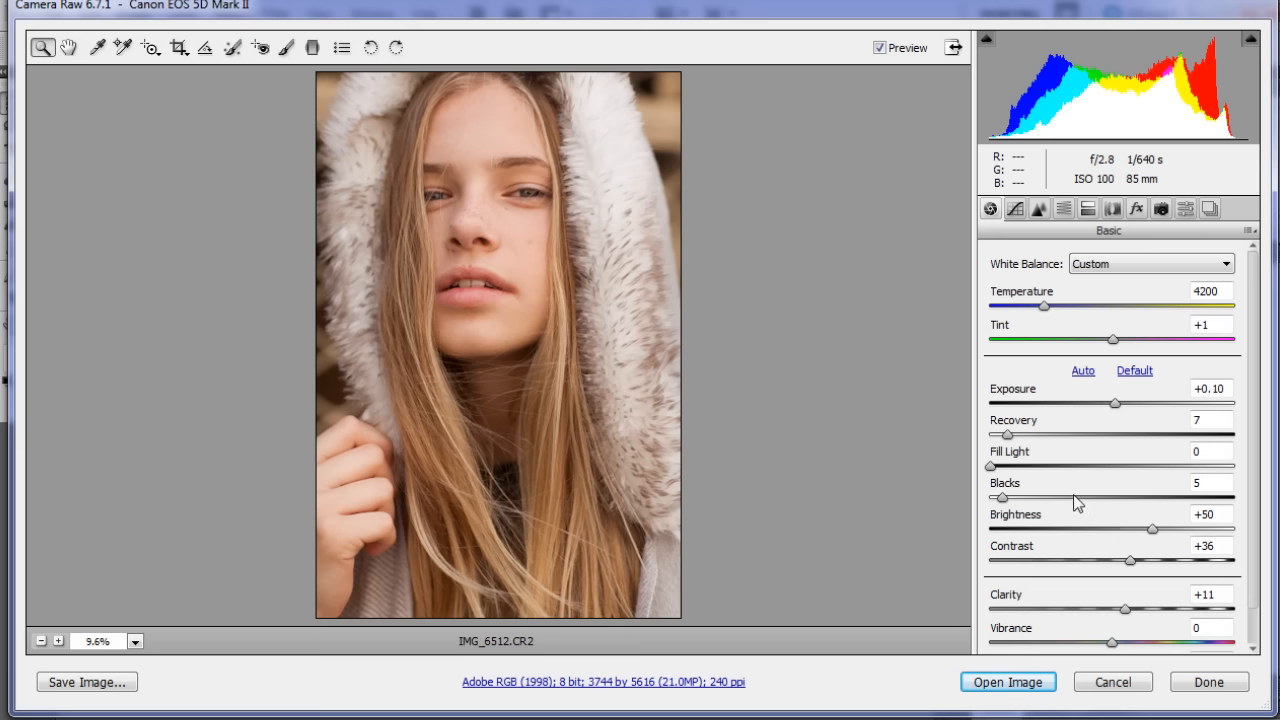
pyautogui.moveTo(1004, 500); pyautogui.dragTo(1008, 499)
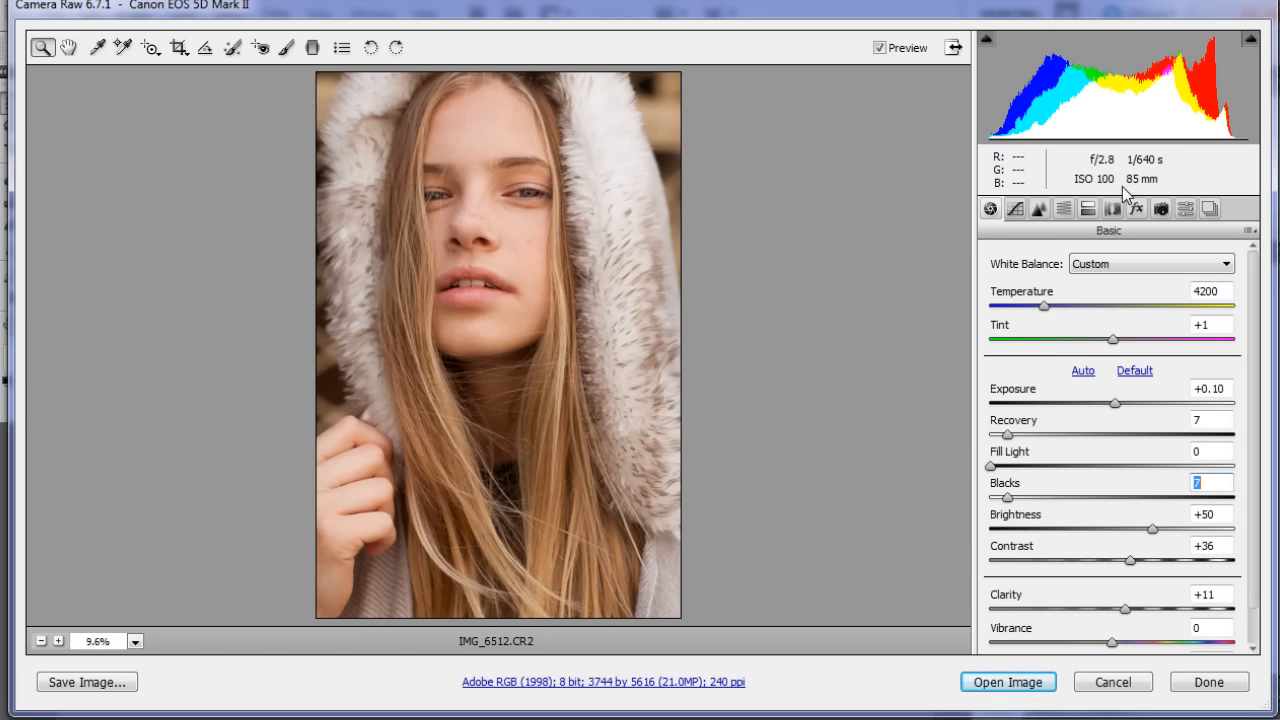
# Set a manual lens vignetting Amount of -8 with a Midpoint of 38.
pyautogui.click(1040, 210)
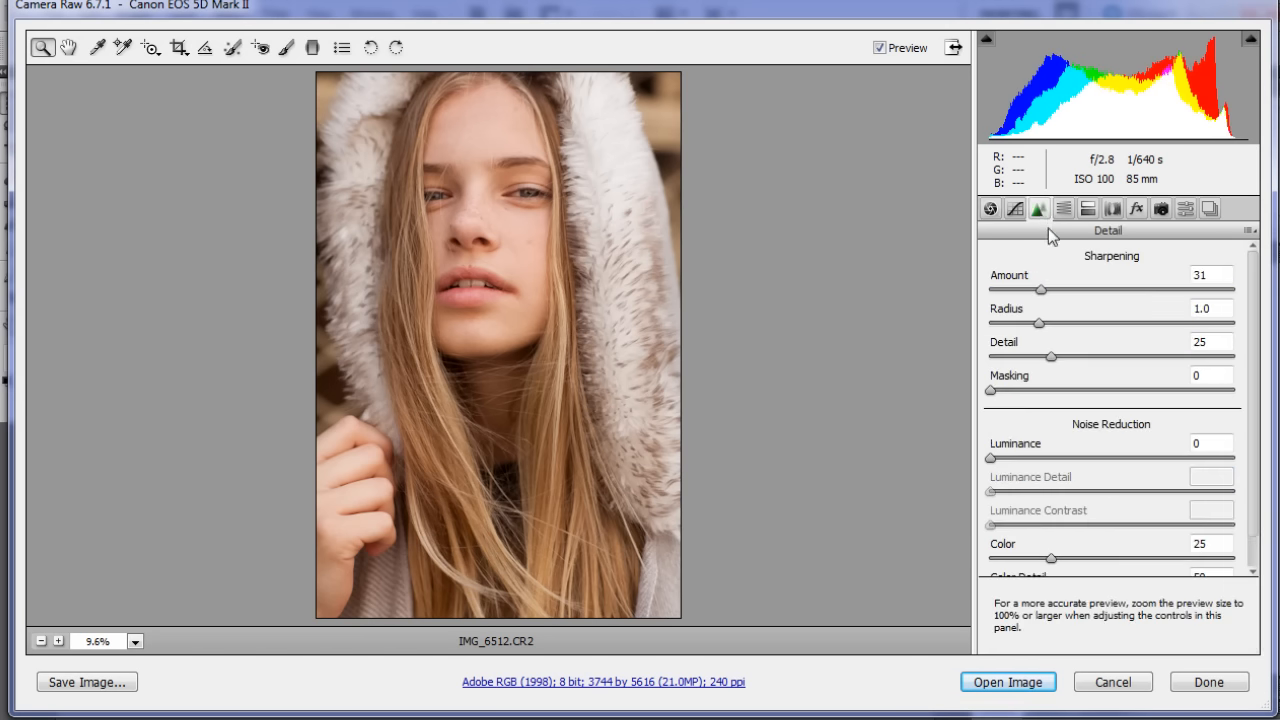
pyautogui.click(1114, 216)
pyautogui.moveTo(1093, 514); pyautogui.dragTo(1101, 512)
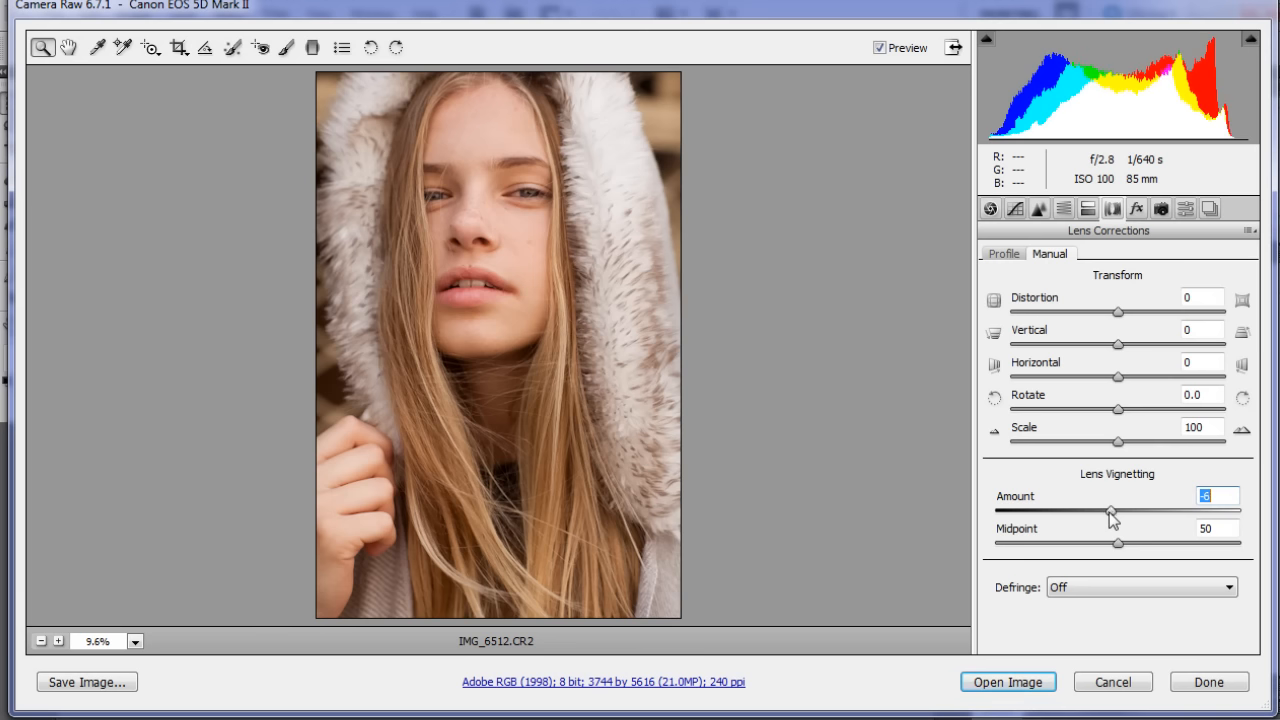
pyautogui.press('Tab')
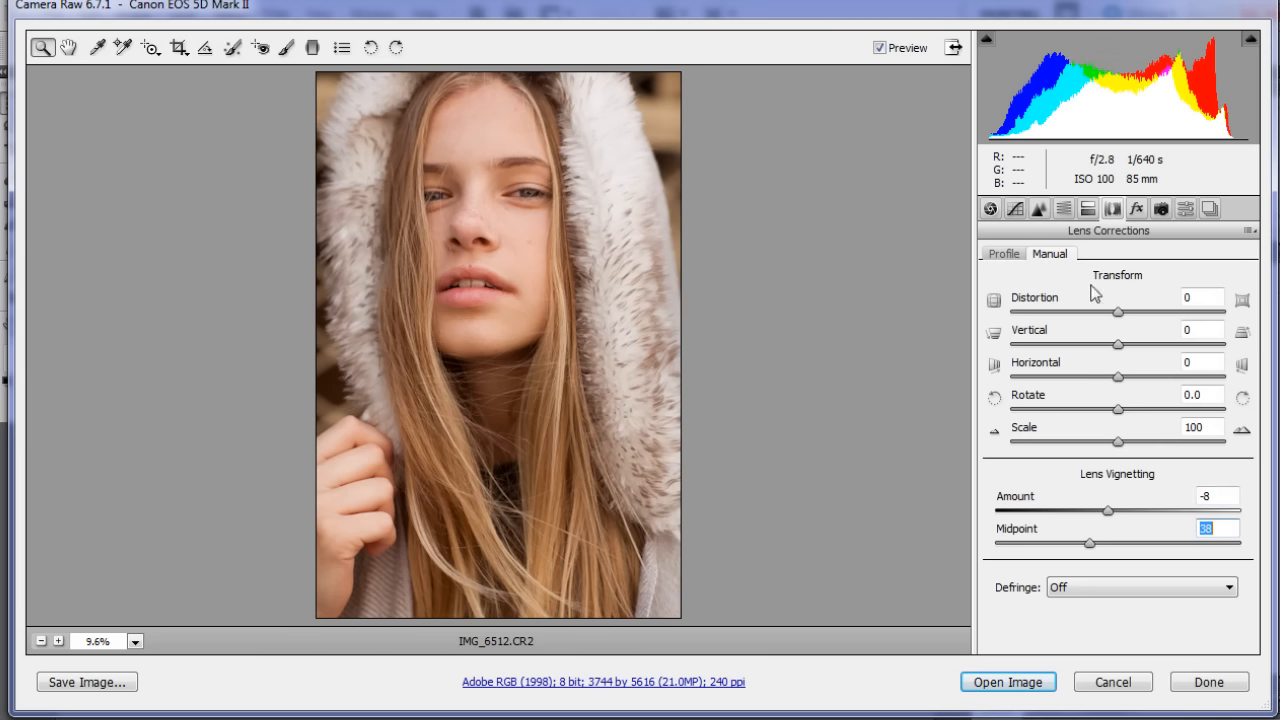
# Recheck the detail and basic raw adjustments, and open the image in Photoshop for editing.
pyautogui.click(1039, 208)
pyautogui.click(990, 209)
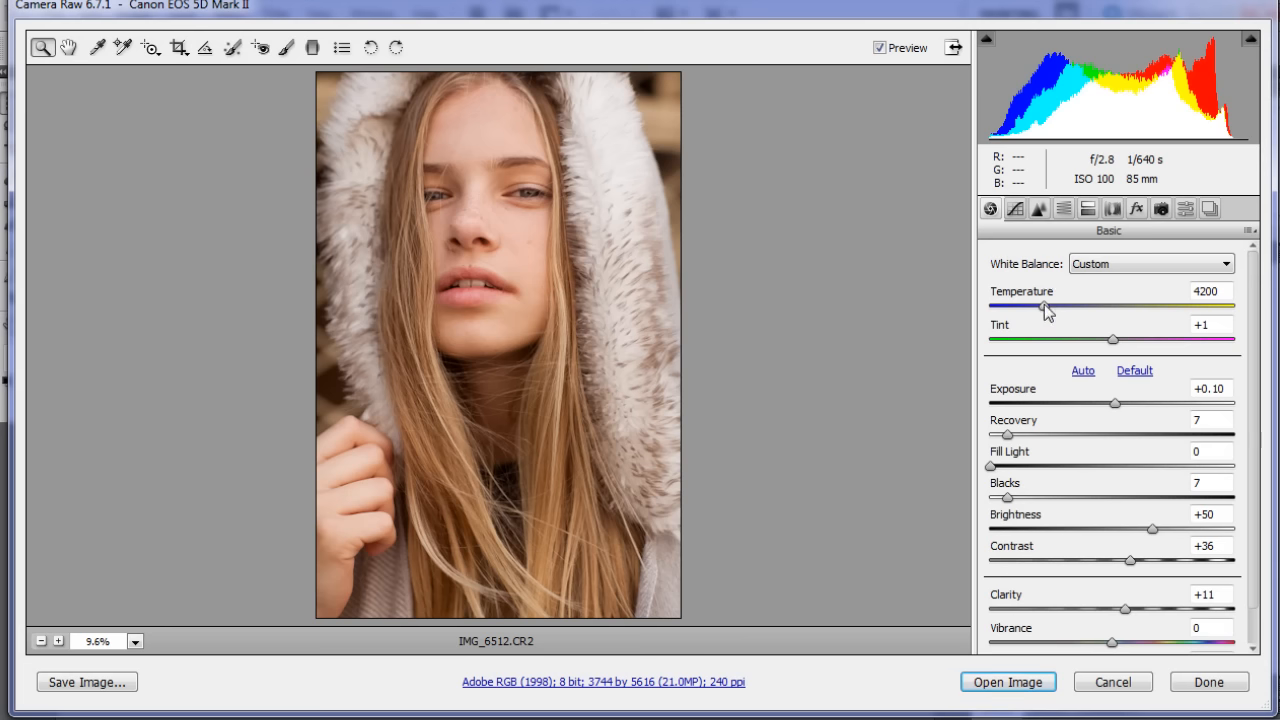
pyautogui.scroll(-1, 1110, 515)
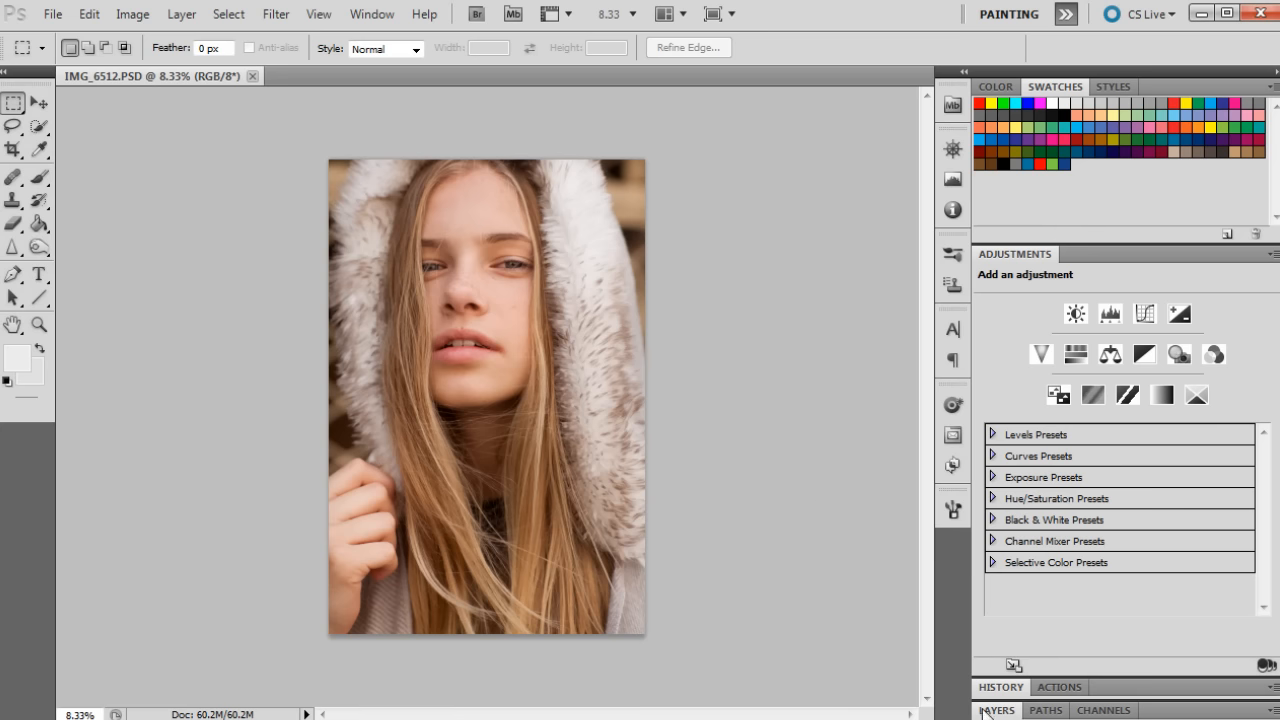
# Create the Low and High frequency-separation layers and apply the Gaussian Blur to the Low layer.
pyautogui.click(995, 710)
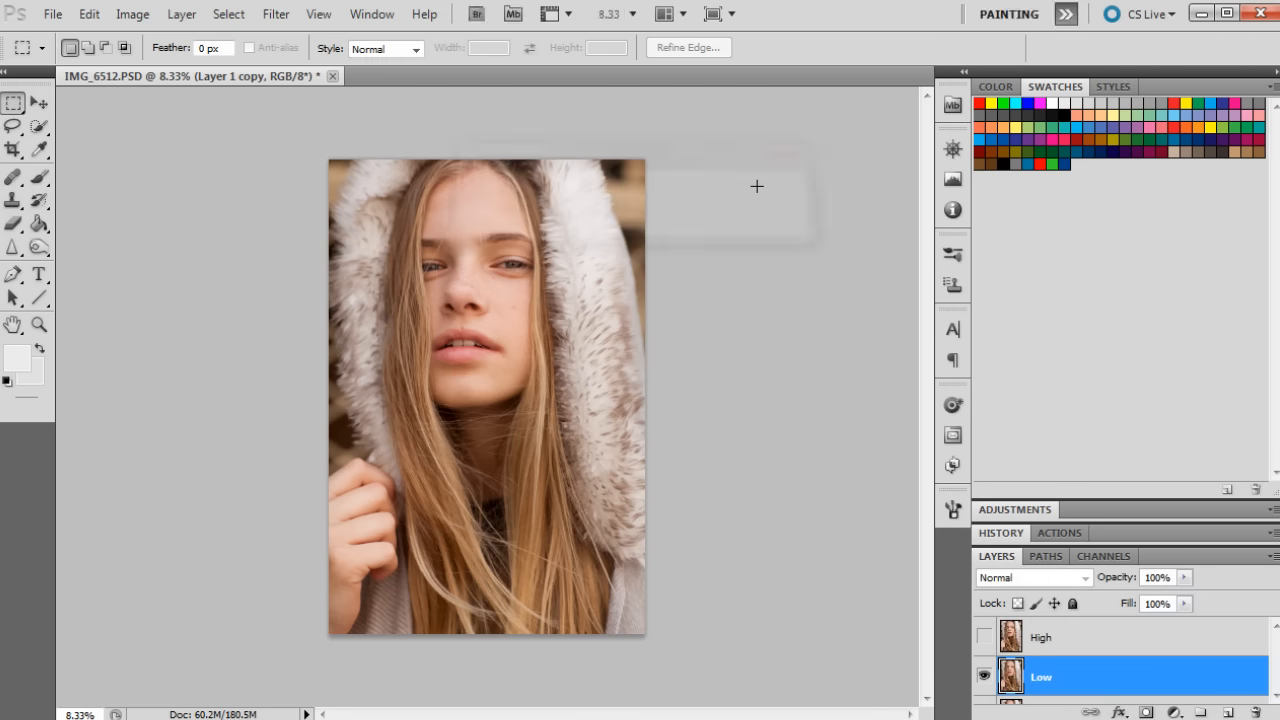
pyautogui.hotkey('ctrl', 'alt', 'f')
pyautogui.press('Return')
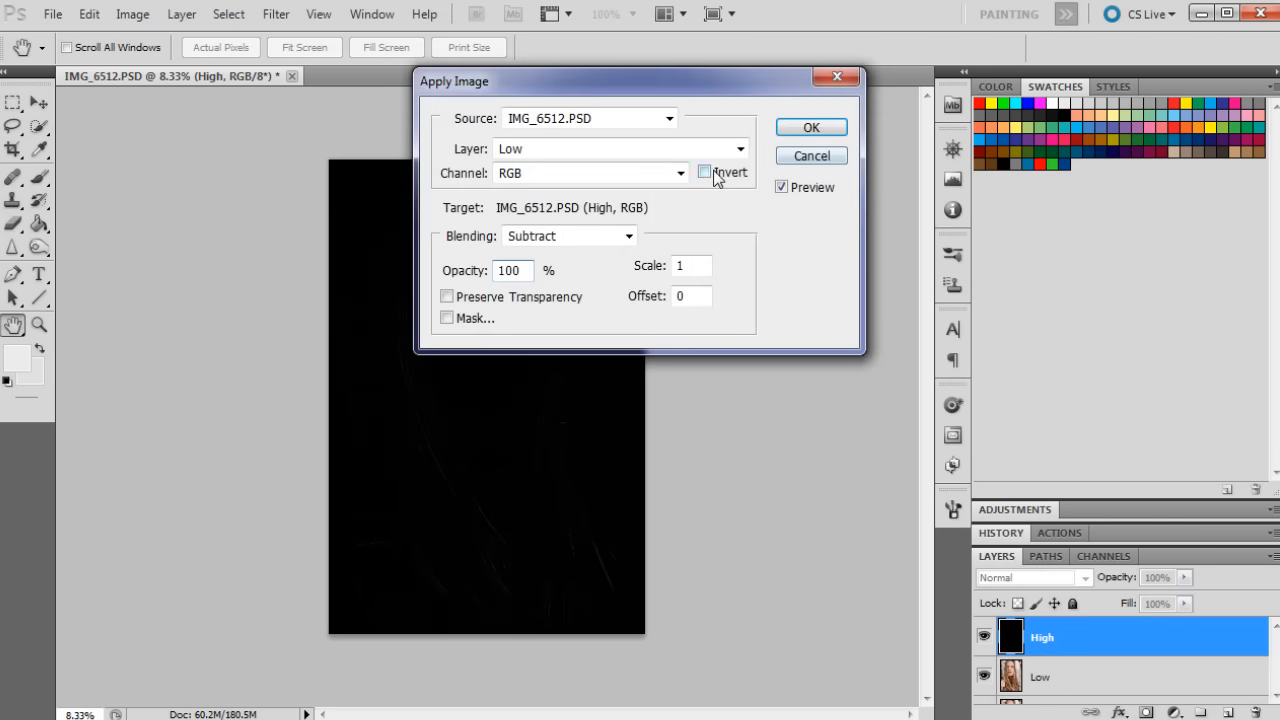
# Apply the inverted Low layer to High with Apply Image using a different blending mode, and name the layer group FS.
pyautogui.click(716, 178)
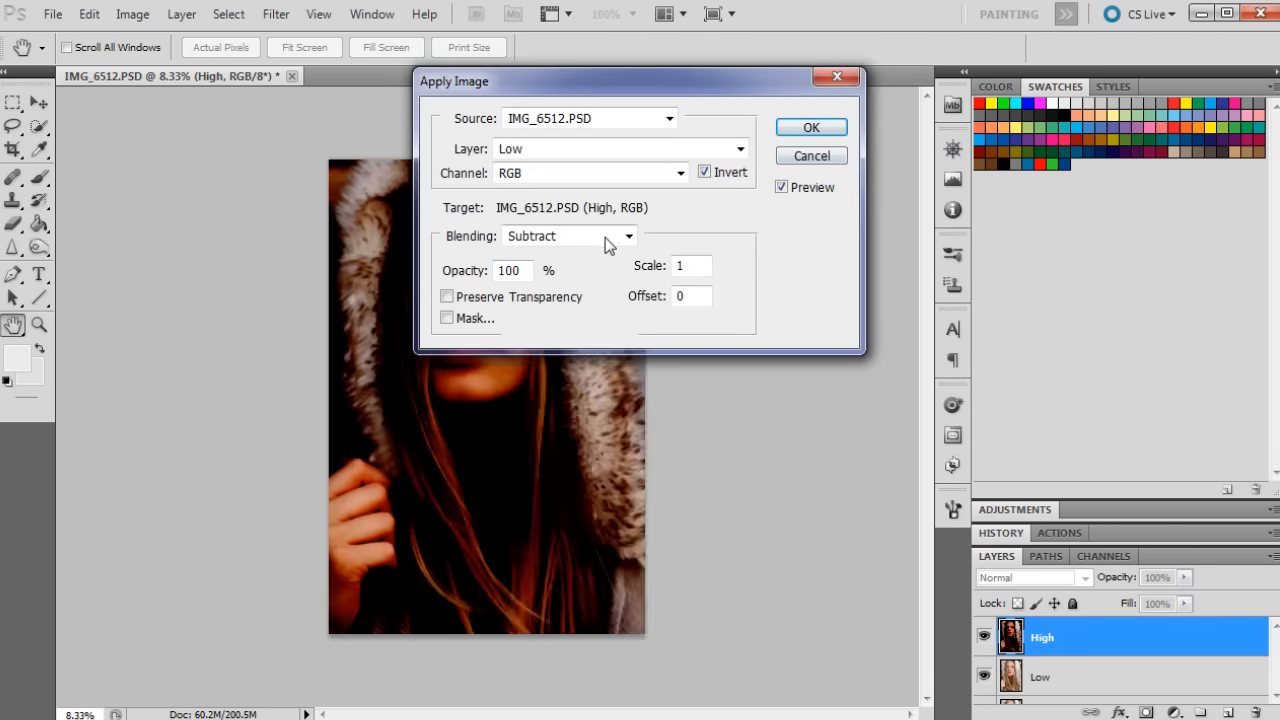
pyautogui.click(603, 238)
pyautogui.click(551, 531)
pyautogui.click(811, 127)
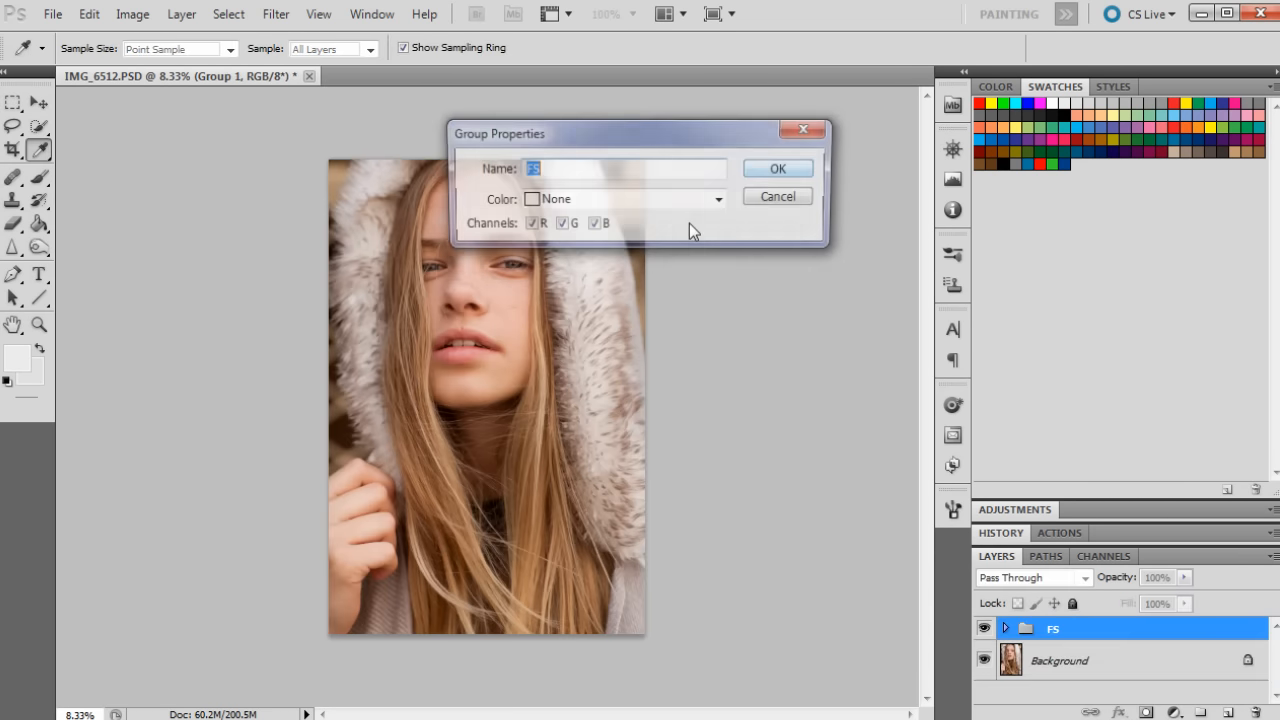
pyautogui.click(779, 169)
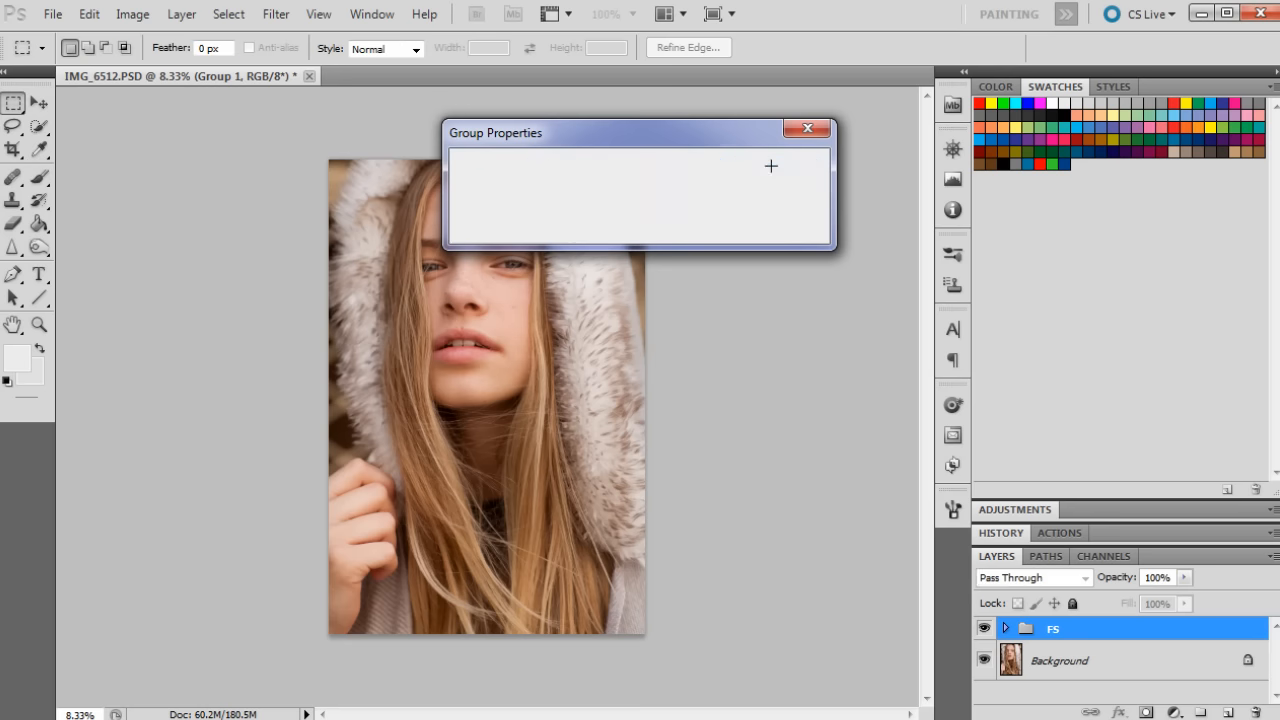
# Compare the original IMG_6512.PSD history state with Snapshot 1, ending on Snapshot 1.
pyautogui.click(997, 535)
pyautogui.scroll(2, 1140, 510)
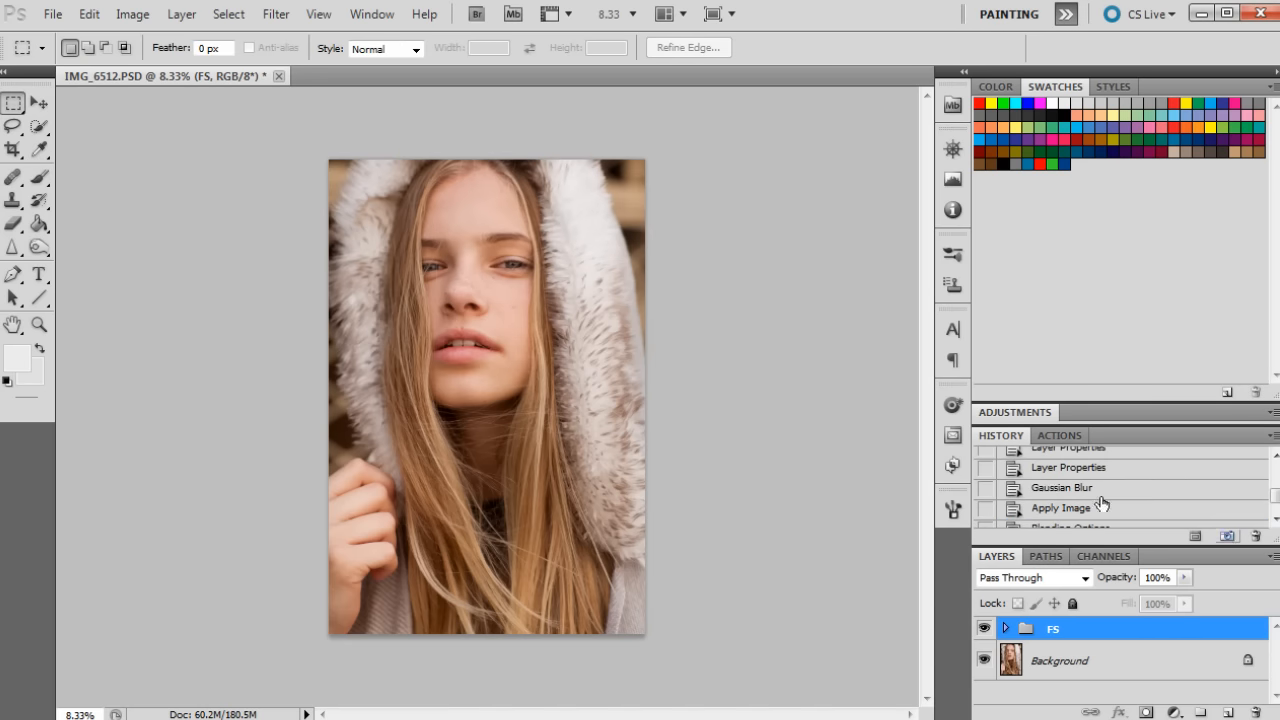
pyautogui.scroll(3, 1050, 490)
pyautogui.click(1060, 466)
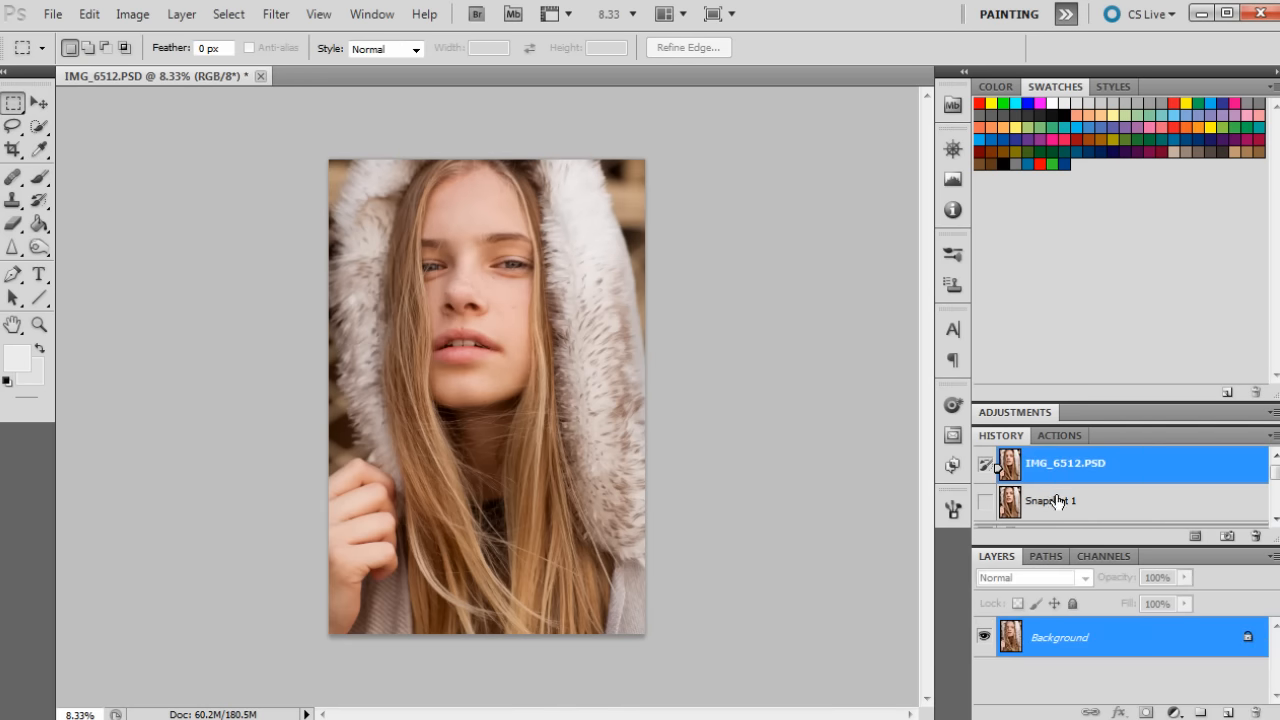
pyautogui.click(1060, 500)
# Expand the FS group and inspect the High layer by switching its visibility off and on.
pyautogui.click(1005, 628)
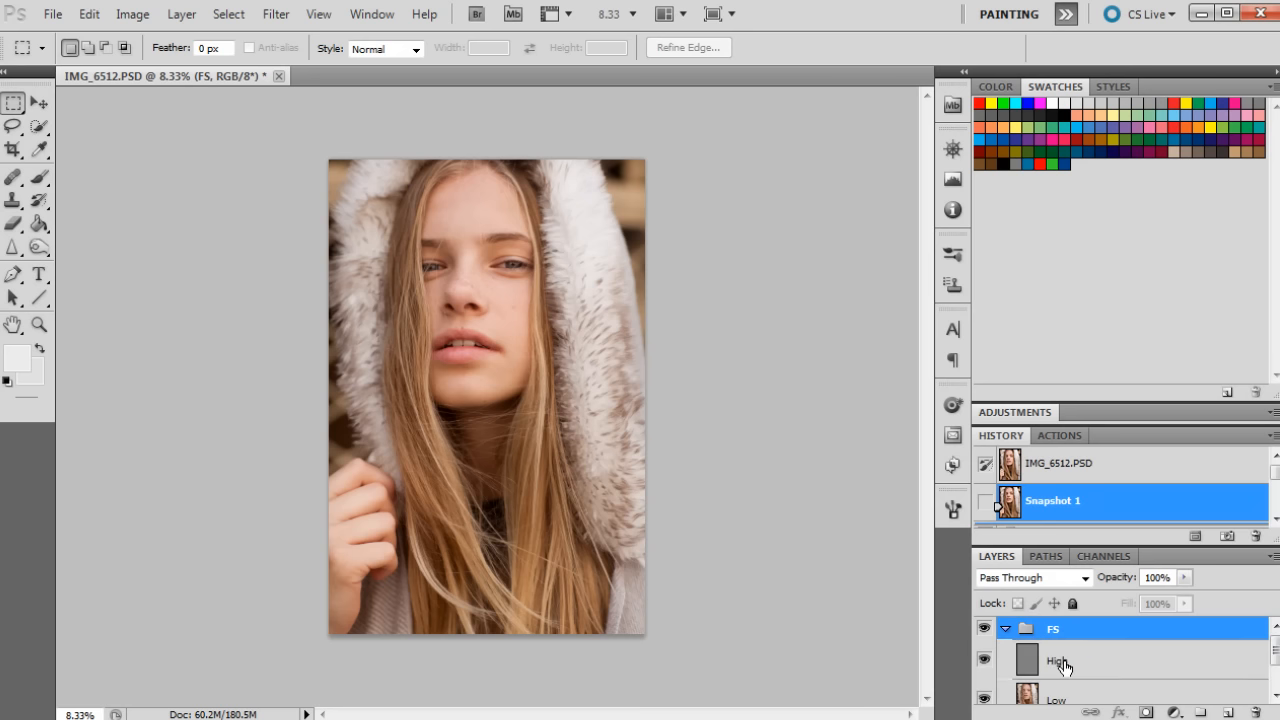
pyautogui.click(1008, 660)
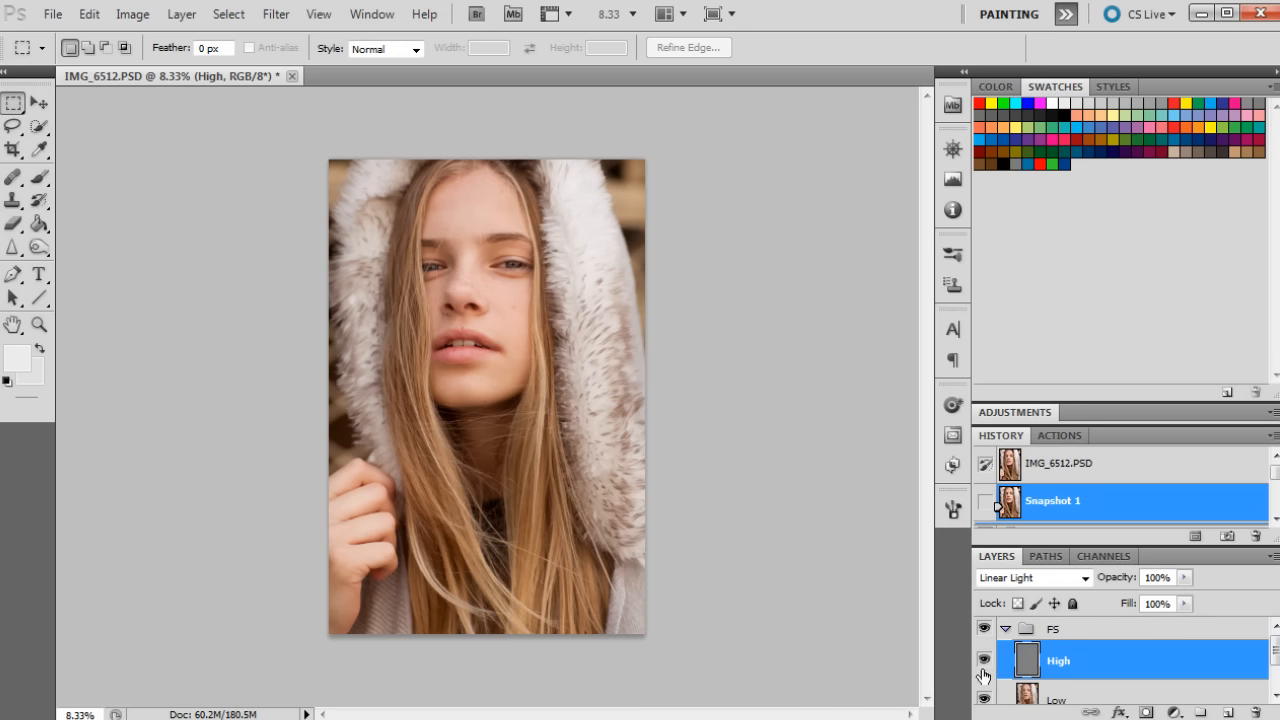
pyautogui.click(982, 662)
pyautogui.click(982, 662)
pyautogui.click(1104, 693)
pyautogui.click(1112, 663)
# Select the Low layer, hide the High layer, and set the Healing Brush size to 60 px.
pyautogui.click(1058, 695)
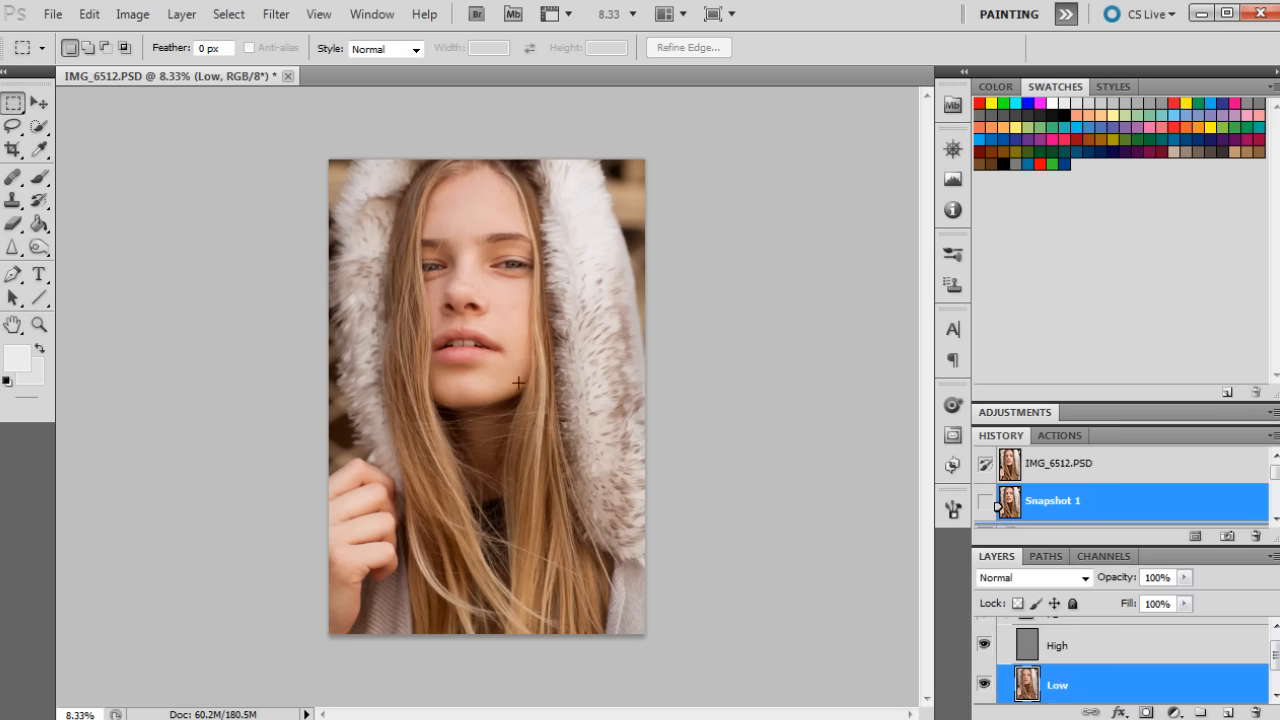
pyautogui.click(984, 645)
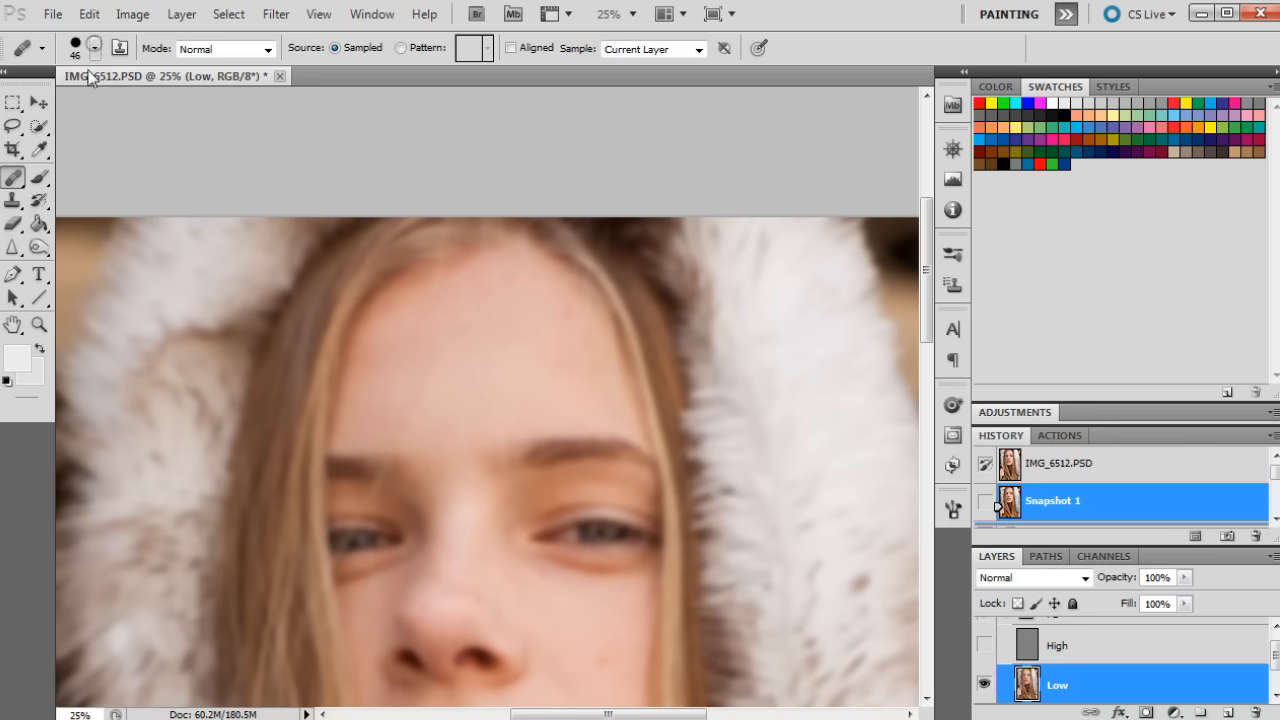
pyautogui.click(80, 49)
pyautogui.click(78, 55)
pyautogui.click(78, 55)
pyautogui.moveTo(66, 100); pyautogui.dragTo(79, 100)
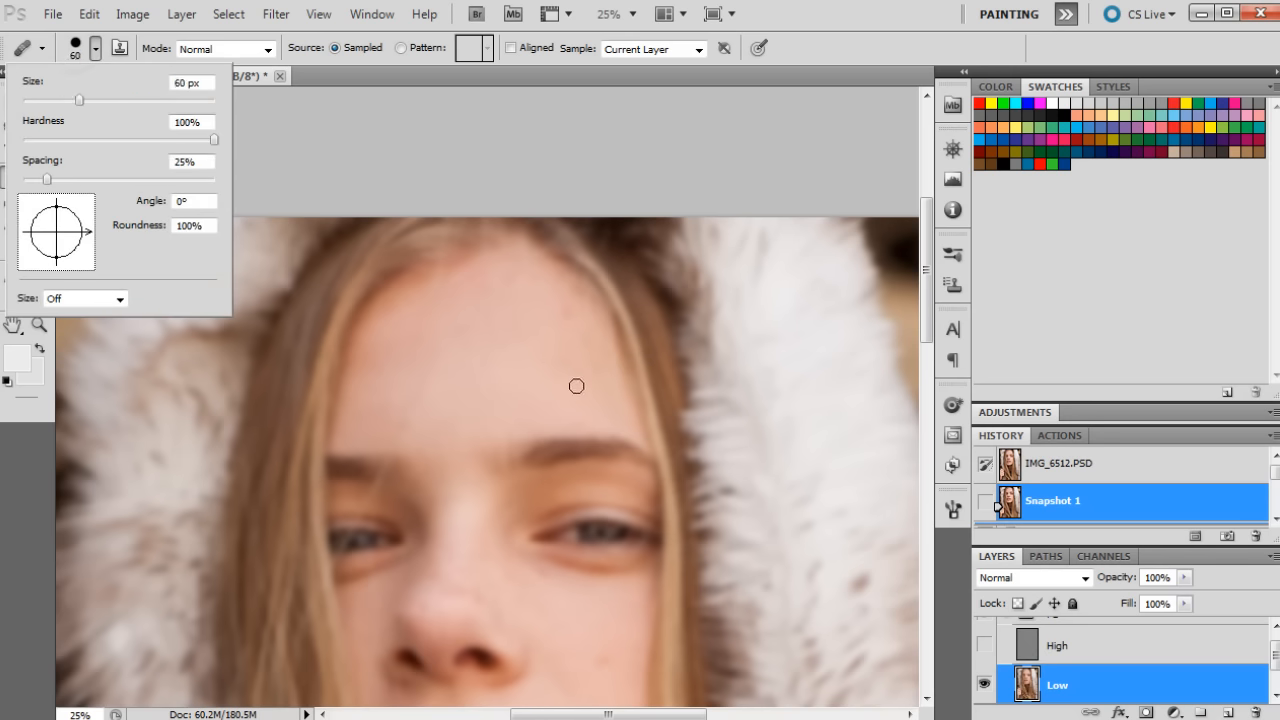
# Sample clean forehead skin and heal the uneven patches across the forehead on the Low layer.
pyautogui.keyDown('alt'); pyautogui.click(484, 357); pyautogui.keyUp('alt')
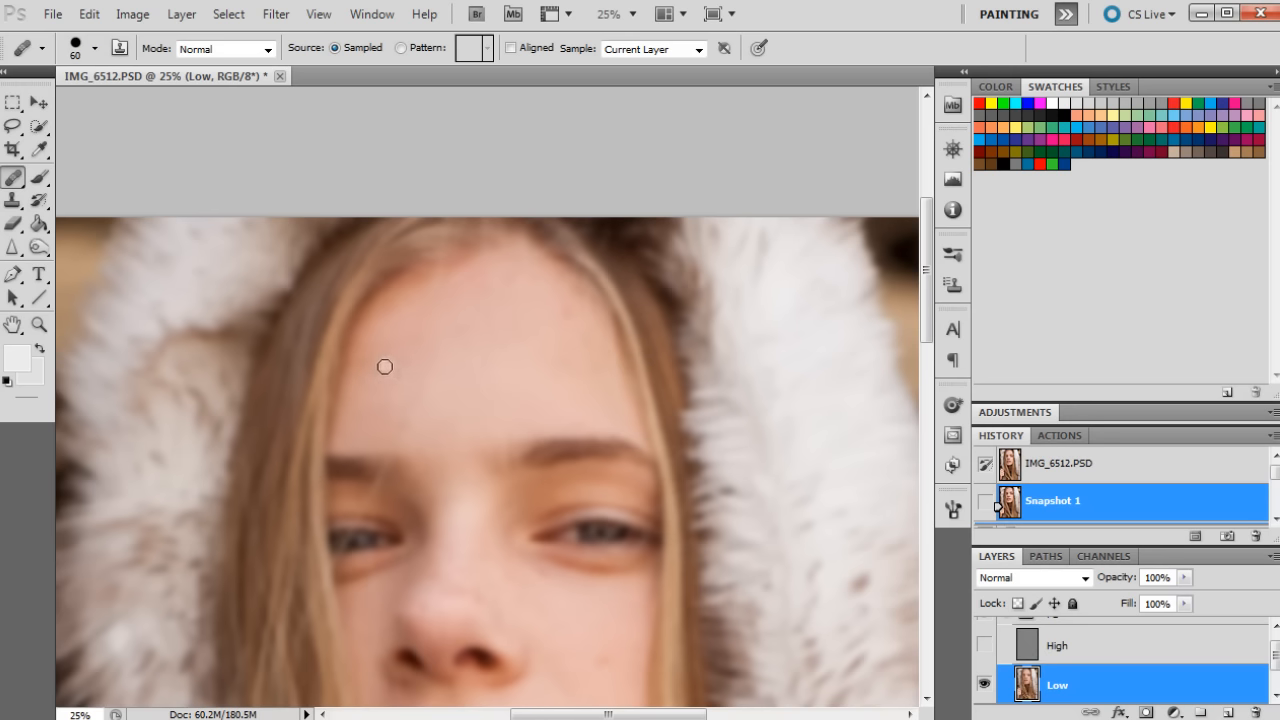
pyautogui.moveTo(381, 357)
pyautogui.mouseDown()
pyautogui.moveTo(362, 392)
pyautogui.moveTo(370, 362)
pyautogui.mouseUp()
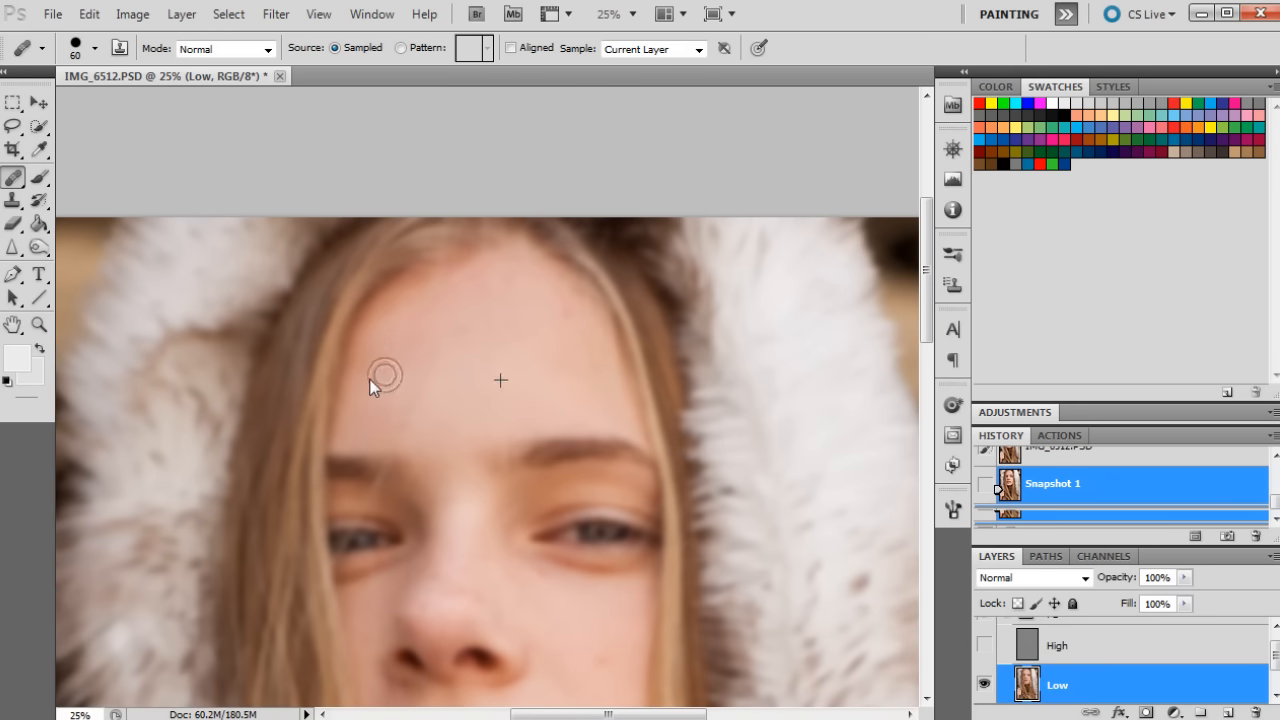
pyautogui.moveTo(357, 379)
pyautogui.mouseDown()
pyautogui.moveTo(380, 403)
pyautogui.moveTo(366, 337)
pyautogui.moveTo(408, 312)
pyautogui.mouseUp()
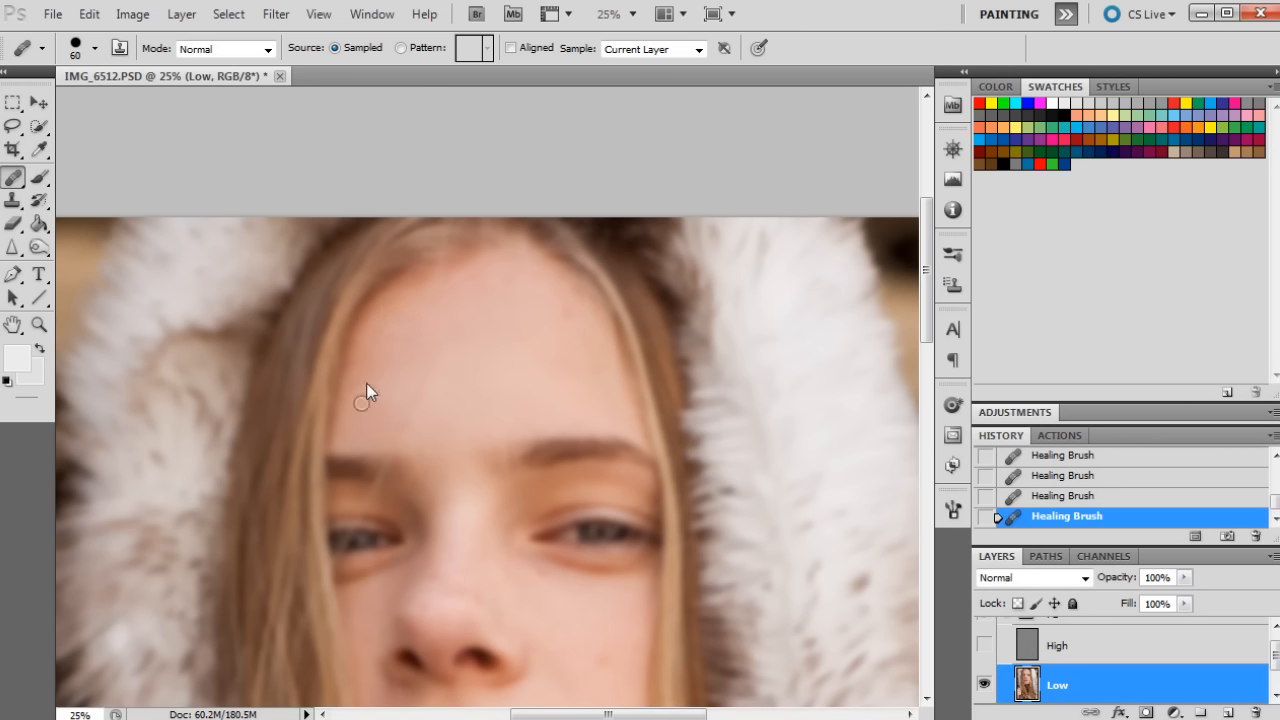
pyautogui.moveTo(372, 370)
pyautogui.mouseDown()
pyautogui.moveTo(397, 374)
pyautogui.moveTo(385, 400)
pyautogui.mouseUp()
pyautogui.moveTo(477, 294)
pyautogui.mouseDown()
pyautogui.moveTo(546, 301)
pyautogui.moveTo(487, 272)
pyautogui.moveTo(536, 293)
pyautogui.moveTo(511, 331)
pyautogui.mouseUp()
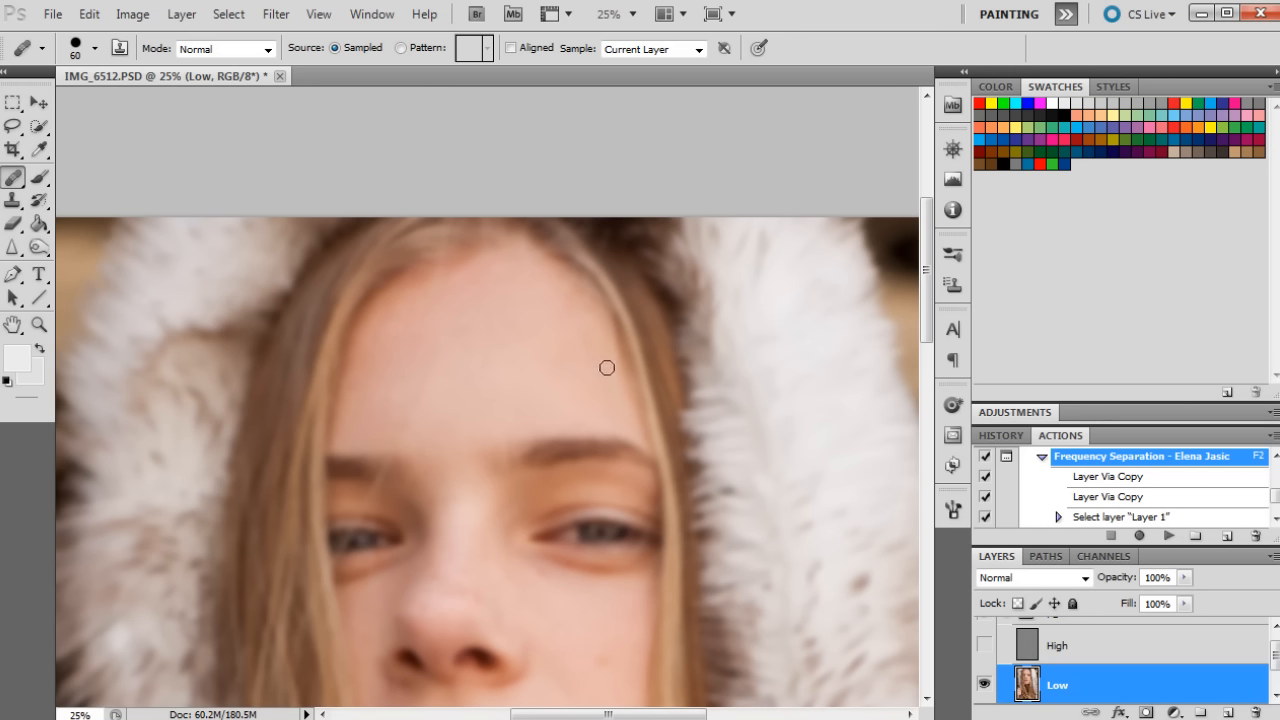
# Sample clean cheek skin and heal the uneven tones under the eye and beside the nose.
pyautogui.moveTo(926, 270); pyautogui.dragTo(928, 304)
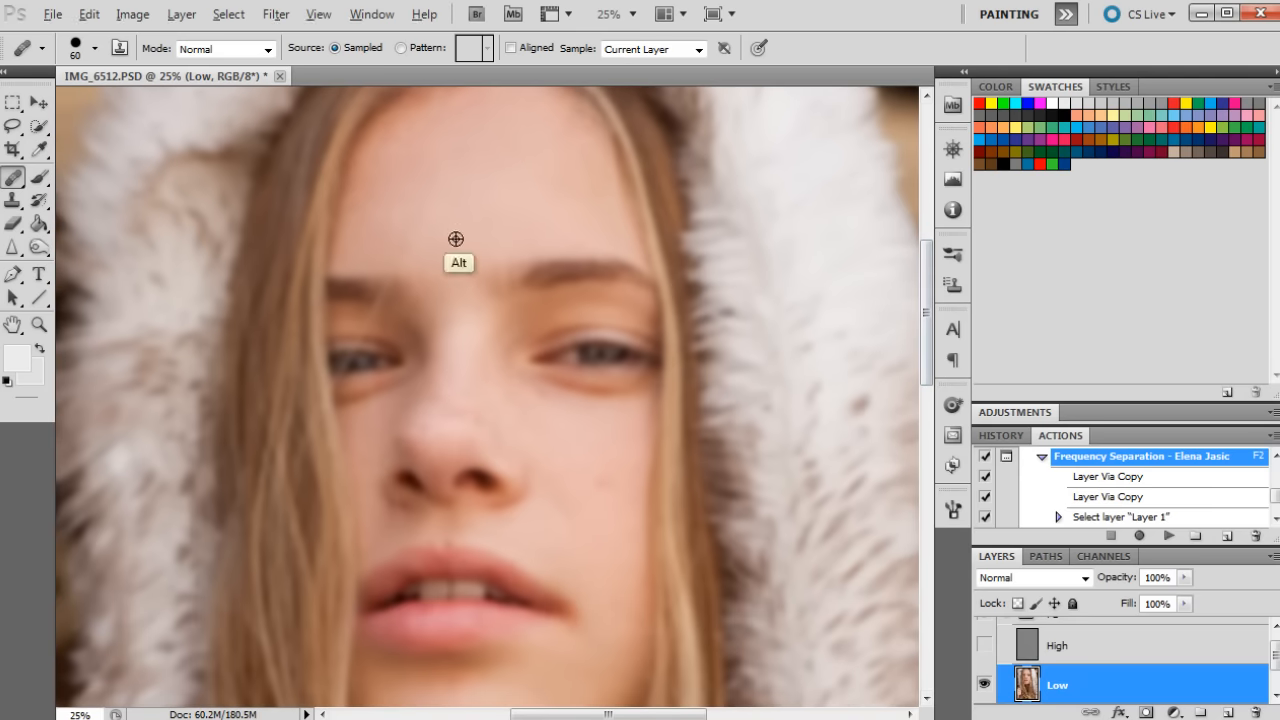
pyautogui.keyDown('alt'); pyautogui.click(560, 434); pyautogui.keyUp('alt')
pyautogui.moveTo(526, 416)
pyautogui.mouseDown()
pyautogui.moveTo(509, 394)
pyautogui.moveTo(557, 410)
pyautogui.mouseUp()
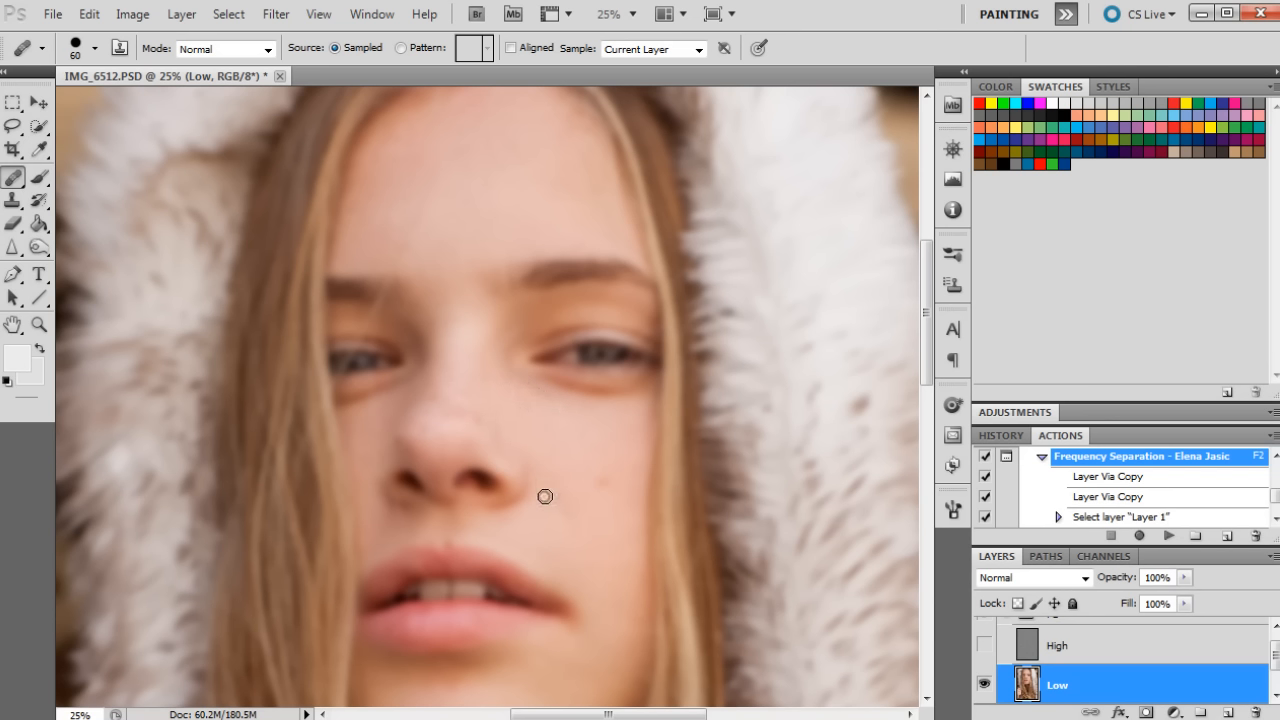
pyautogui.moveTo(559, 503); pyautogui.dragTo(573, 510)
pyautogui.click(554, 487)
pyautogui.click(553, 501)
pyautogui.click(568, 488)
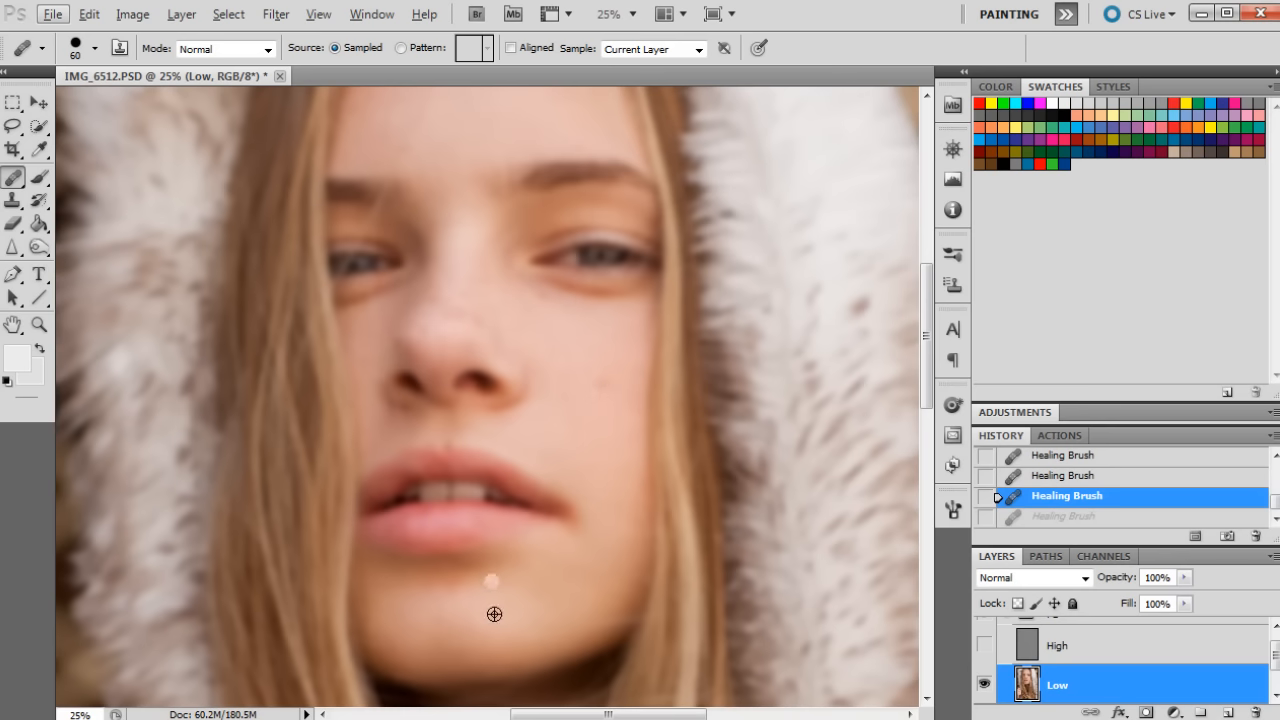
# Heal the uneven tones on the chin, the nose bridge and between the eyebrows with the Healing Brush.
pyautogui.moveTo(443, 657)
pyautogui.mouseDown()
pyautogui.moveTo(521, 632)
pyautogui.moveTo(437, 627)
pyautogui.moveTo(482, 629)
pyautogui.mouseUp()
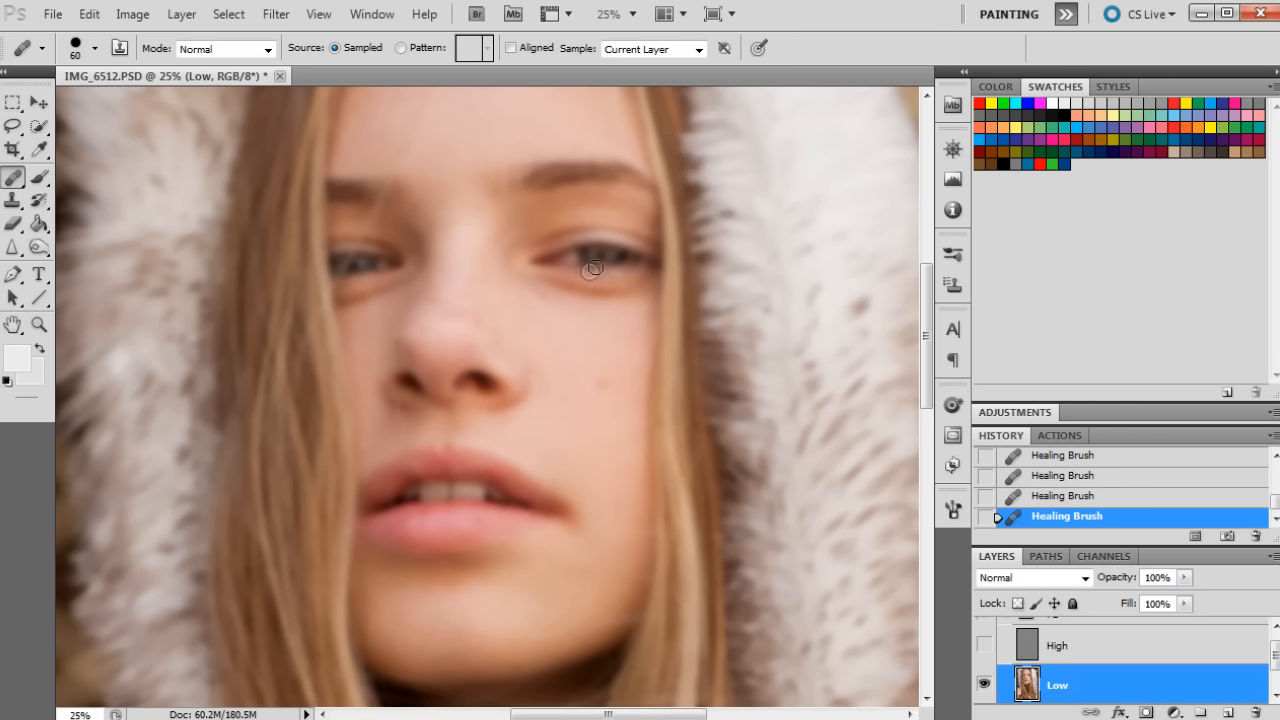
pyautogui.keyDown('alt'); pyautogui.click(460, 272); pyautogui.keyUp('alt')
pyautogui.click(456, 301)
pyautogui.click(447, 295)
pyautogui.click(466, 167)
# Zoom out to check the healed skin across the whole face on the Low layer.
pyautogui.press('z')
pyautogui.rightClick(587, 267)
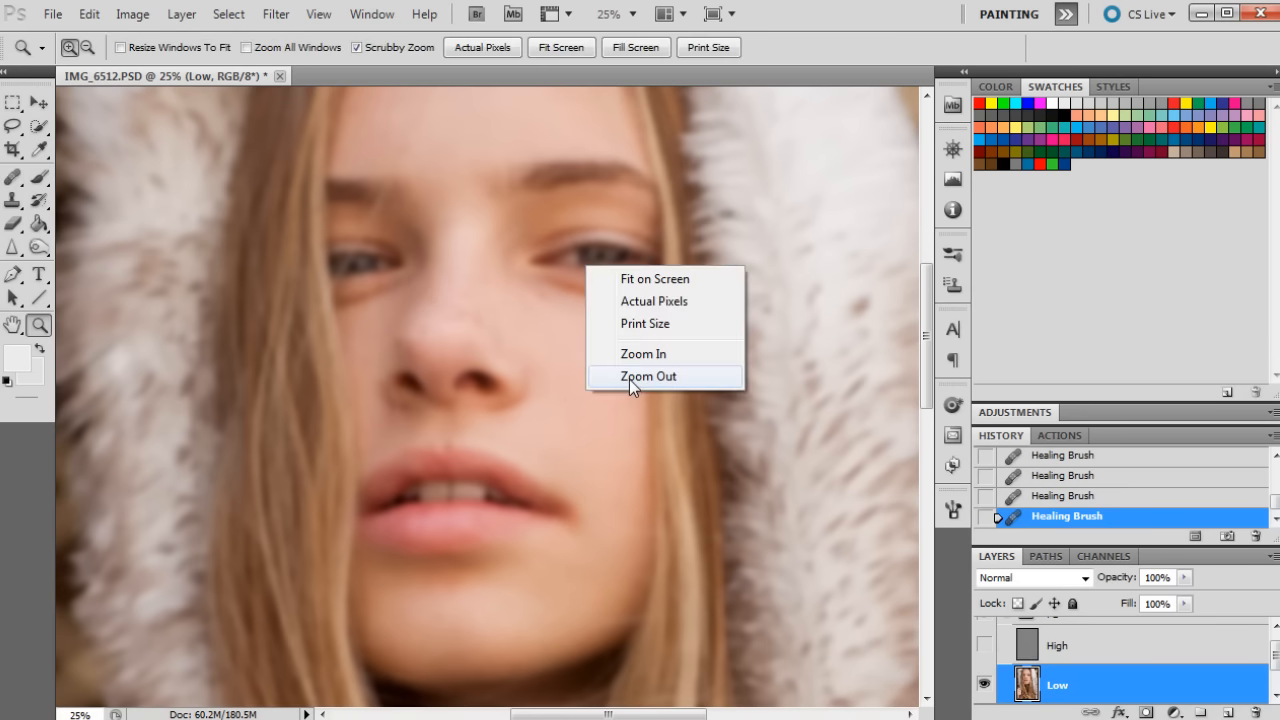
pyautogui.click(630, 376)
pyautogui.rightClick(615, 251)
pyautogui.click(640, 361)
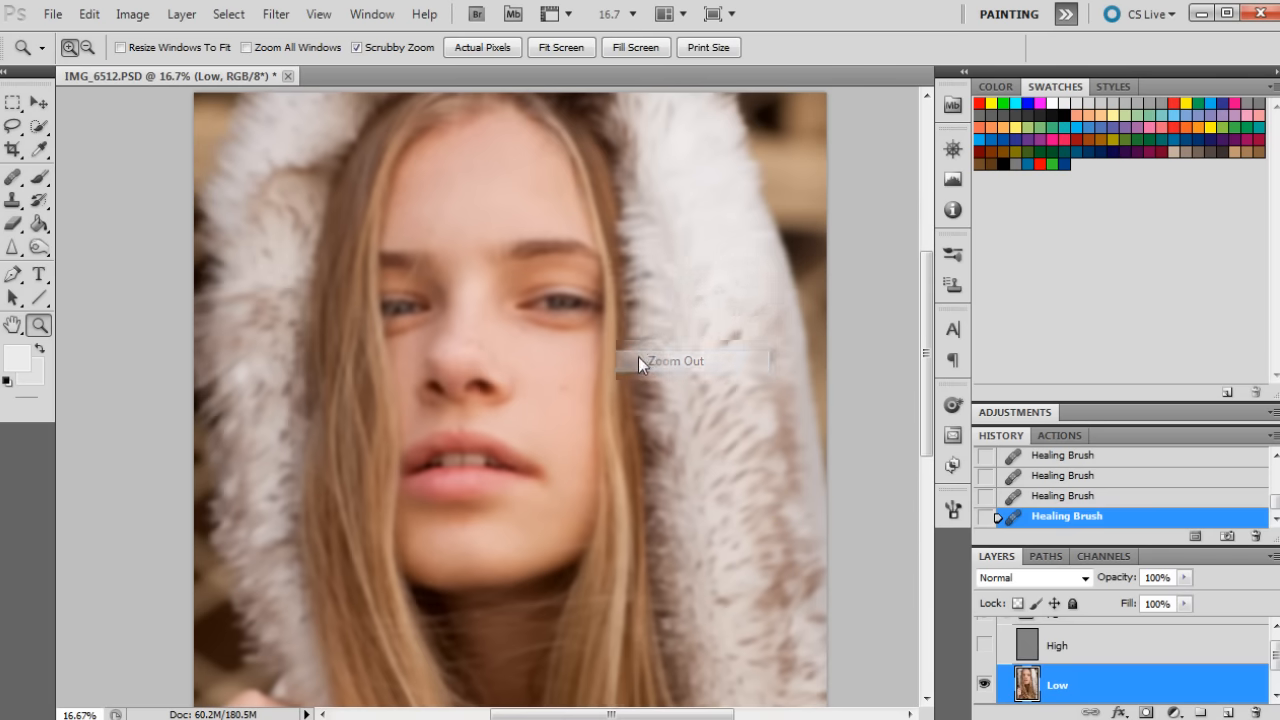
# Show the High layer again and make it the active layer for retouching the face.
pyautogui.click(984, 645)
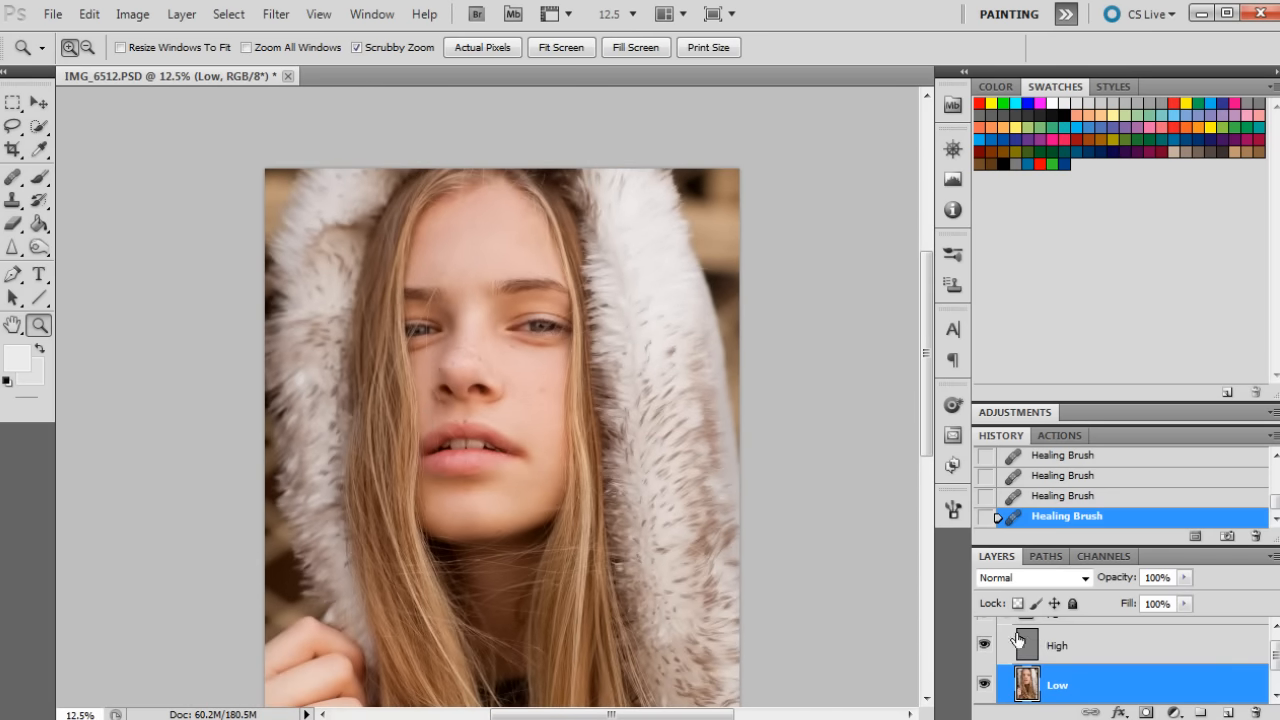
pyautogui.click(1057, 645)
pyautogui.click(539, 391)
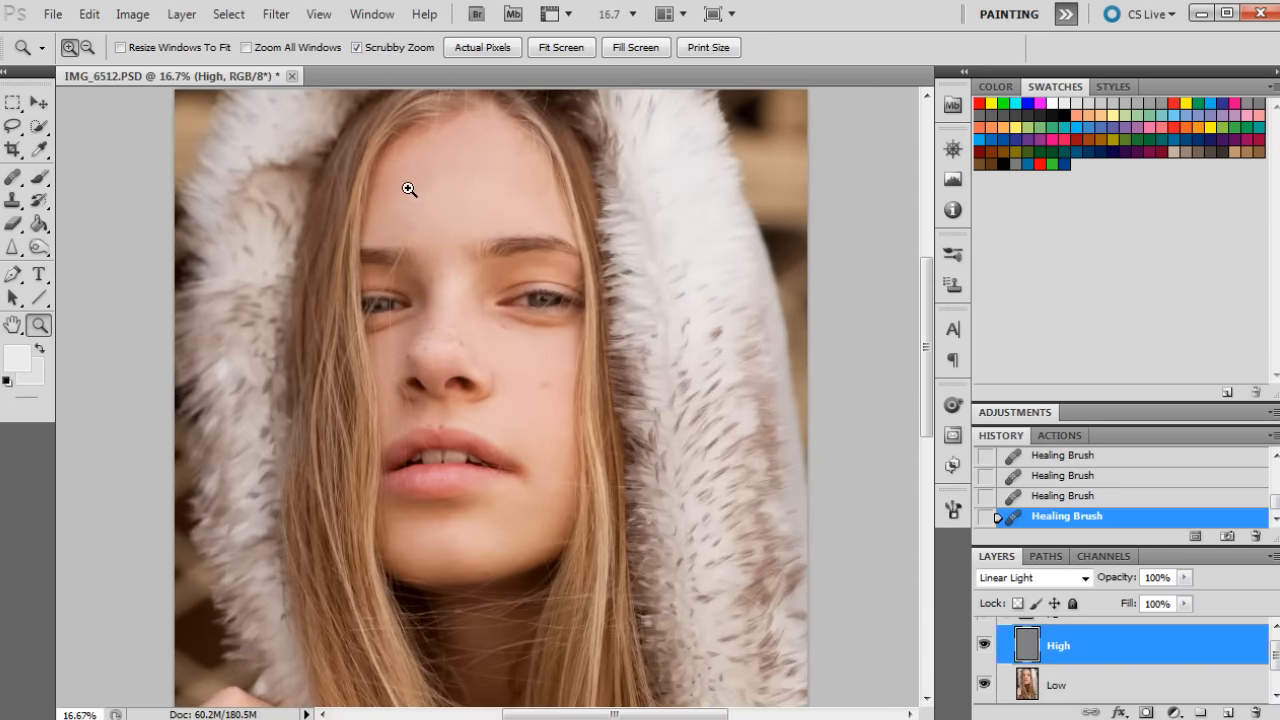
pyautogui.click(420, 183)
# Clone clean skin texture over the marks on the left side of the forehead using a soft 77 px Clone Stamp.
pyautogui.click(13, 199)
pyautogui.click(80, 48)
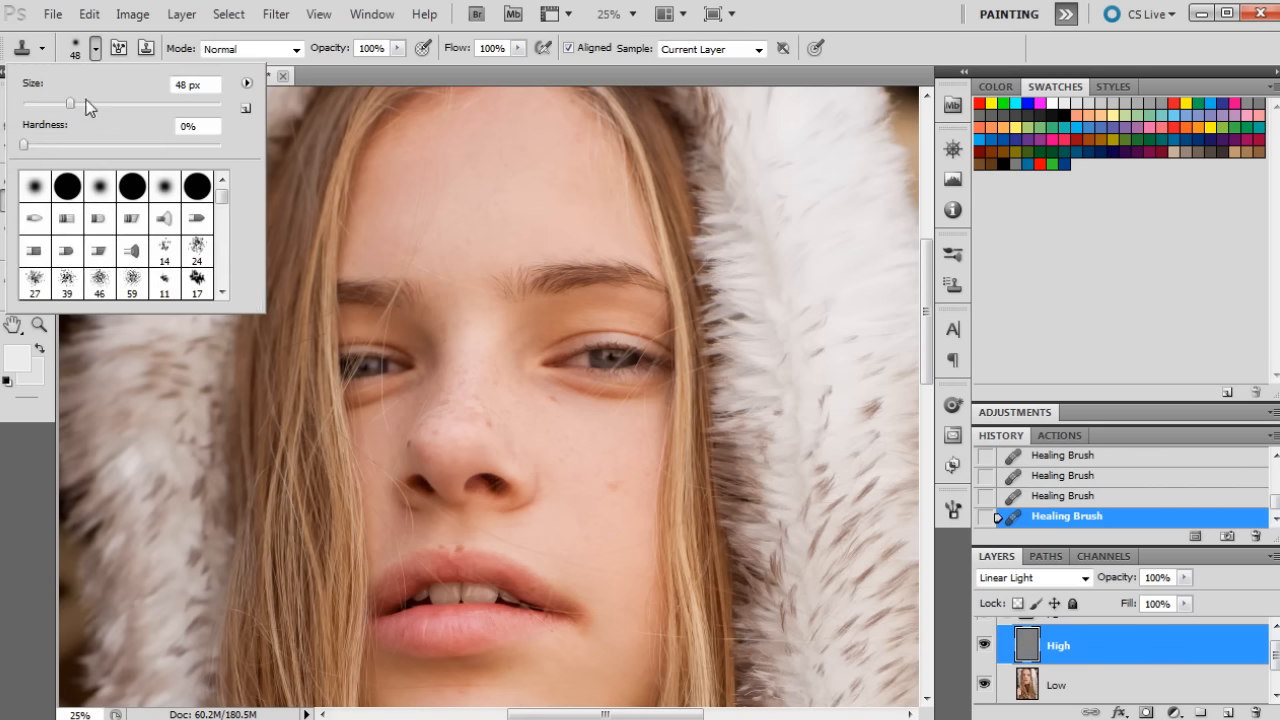
pyautogui.moveTo(94, 106); pyautogui.dragTo(101, 106)
pyautogui.press('Return')
pyautogui.keyDown('alt'); pyautogui.click(388, 184); pyautogui.keyUp('alt')
pyautogui.click(400, 206)
pyautogui.click(406, 202)
pyautogui.click(406, 198)
pyautogui.click(405, 192)
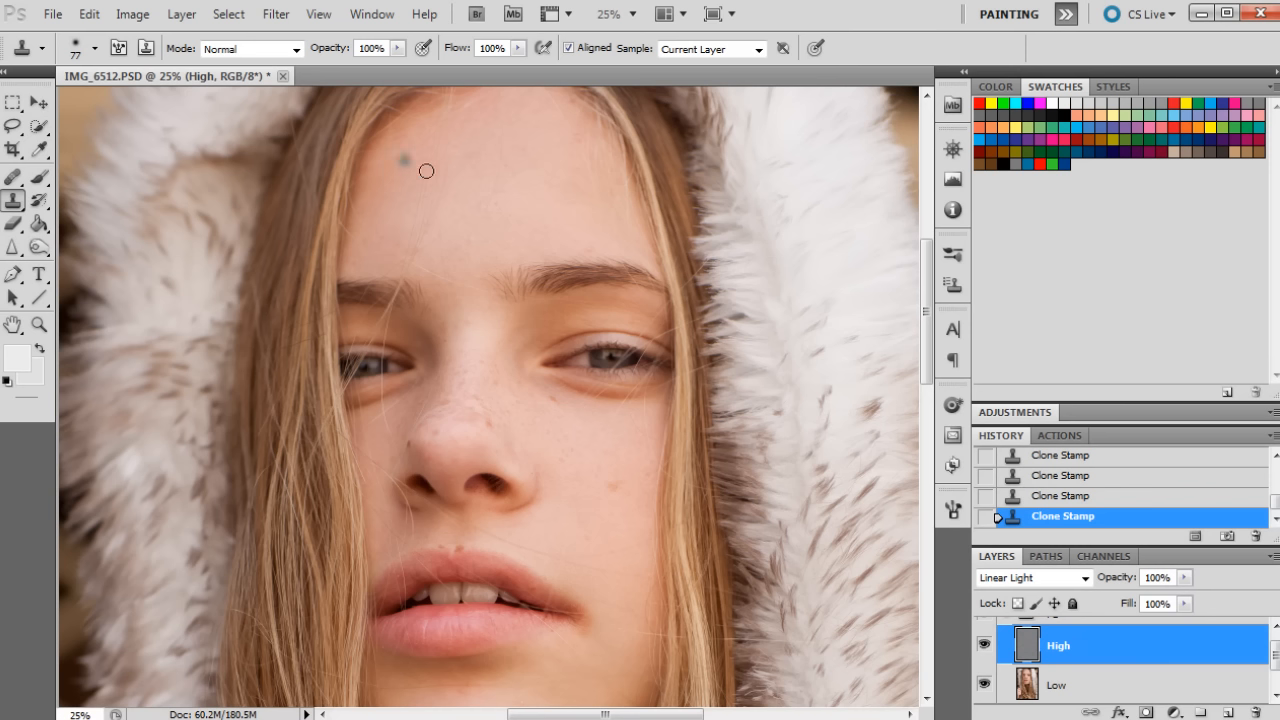
# Sample clean texture and clone over the marks on the central forehead and just above the nose bridge.
pyautogui.keyDown('alt'); pyautogui.click(459, 250); pyautogui.keyUp('alt')
pyautogui.moveTo(505, 204); pyautogui.dragTo(522, 202)
pyautogui.keyDown('alt'); pyautogui.click(523, 200); pyautogui.keyUp('alt')
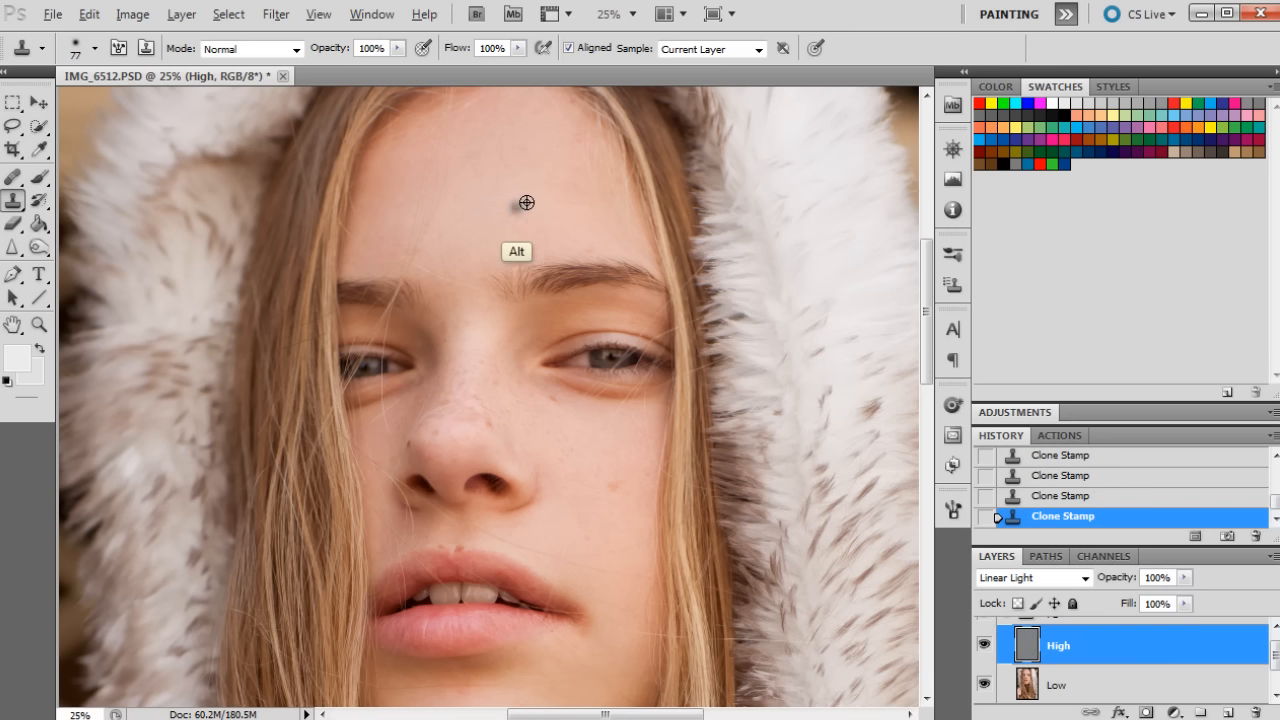
pyautogui.keyDown('alt'); pyautogui.click(480, 236); pyautogui.keyUp('alt')
pyautogui.moveTo(464, 243)
pyautogui.mouseDown()
pyautogui.moveTo(460, 217)
pyautogui.moveTo(520, 143)
pyautogui.moveTo(486, 234)
pyautogui.moveTo(449, 240)
pyautogui.moveTo(466, 289)
pyautogui.mouseUp()
pyautogui.keyDown('alt'); pyautogui.click(448, 264); pyautogui.keyUp('alt')
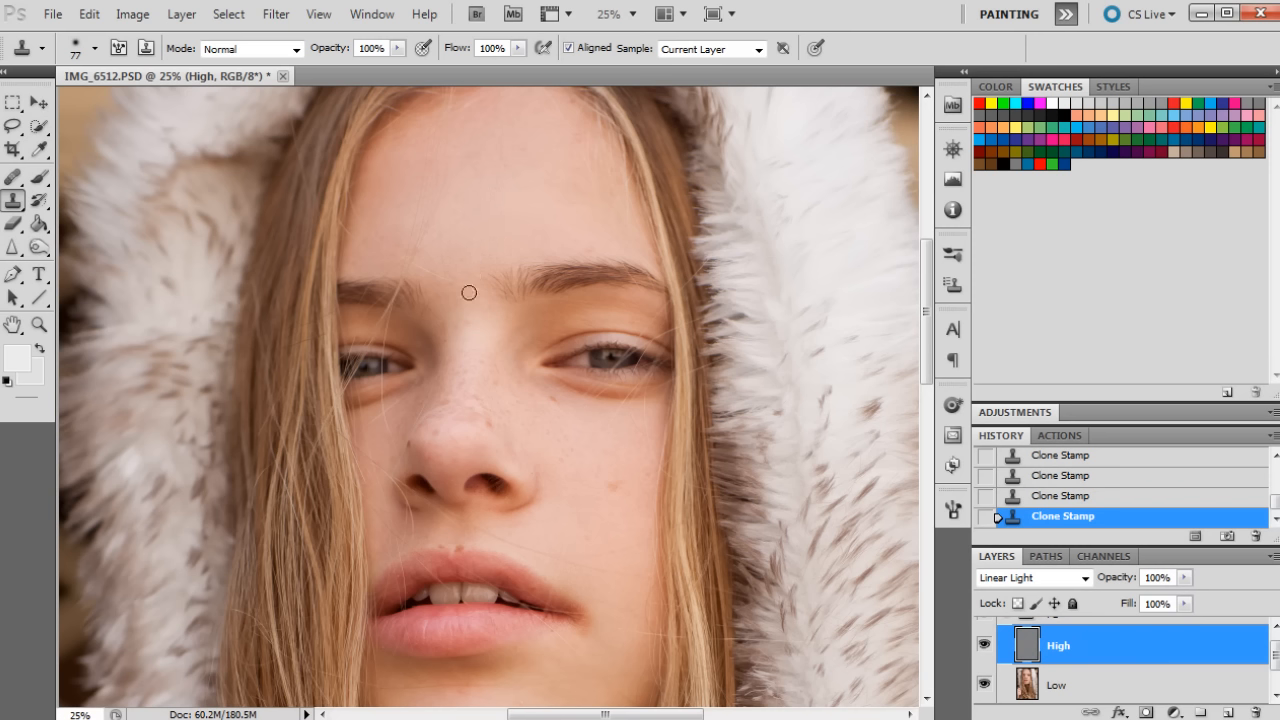
# Clone clean texture over the blemishes on the upper forehead and along its right side.
pyautogui.keyDown('alt'); pyautogui.click(497, 177); pyautogui.keyUp('alt')
pyautogui.keyDown('alt'); pyautogui.click(522, 149); pyautogui.keyUp('alt')
pyautogui.moveTo(522, 149)
pyautogui.mouseDown()
pyautogui.moveTo(474, 157)
pyautogui.moveTo(497, 131)
pyautogui.mouseUp()
pyautogui.keyDown('alt'); pyautogui.click(486, 166); pyautogui.keyUp('alt')
pyautogui.moveTo(409, 174)
pyautogui.mouseDown()
pyautogui.moveTo(416, 138)
pyautogui.moveTo(430, 166)
pyautogui.mouseUp()
pyautogui.moveTo(494, 123)
pyautogui.mouseDown()
pyautogui.moveTo(454, 180)
pyautogui.moveTo(526, 177)
pyautogui.moveTo(542, 110)
pyautogui.moveTo(514, 140)
pyautogui.moveTo(514, 126)
pyautogui.moveTo(553, 220)
pyautogui.mouseUp()
pyautogui.keyDown('alt'); pyautogui.click(542, 176); pyautogui.keyUp('alt')
pyautogui.moveTo(542, 176)
pyautogui.mouseDown()
pyautogui.moveTo(572, 141)
pyautogui.moveTo(593, 224)
pyautogui.moveTo(584, 175)
pyautogui.moveTo(582, 206)
pyautogui.mouseUp()
# Clone clean skin texture over the small marks on the cheek below the right-hand eye.
pyautogui.press('alt')
pyautogui.moveTo(926, 311); pyautogui.dragTo(926, 335)
pyautogui.press('alt')
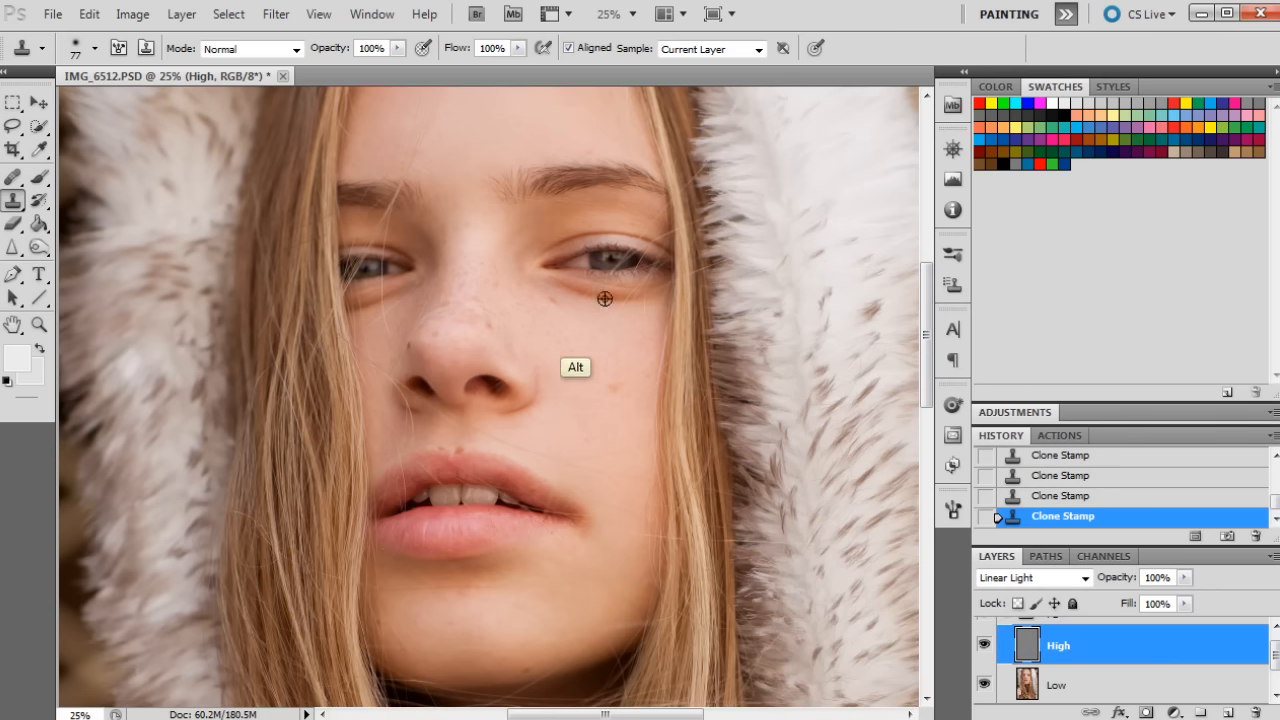
pyautogui.keyDown('alt'); pyautogui.click(554, 328); pyautogui.keyUp('alt')
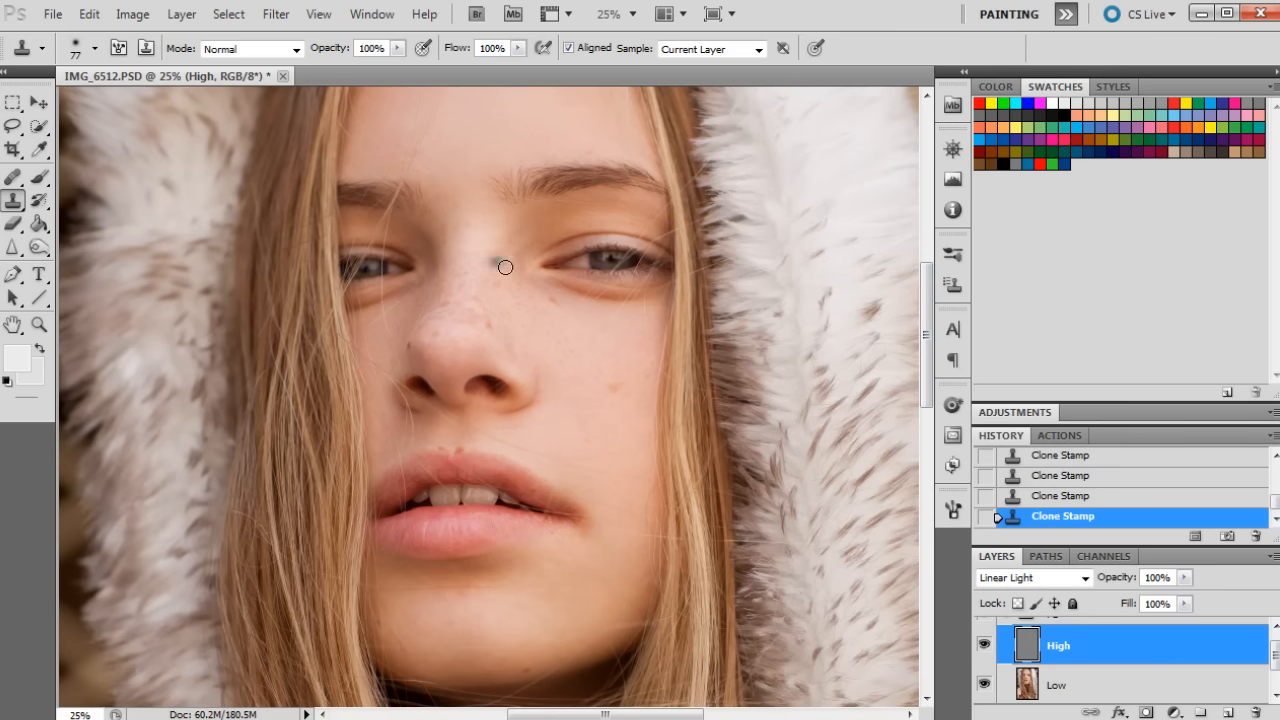
pyautogui.click(563, 338)
# Clone over the spots between the nose and upper lip and on the lower cheek.
pyautogui.keyDown('alt'); pyautogui.click(531, 430); pyautogui.keyUp('alt')
pyautogui.click(510, 441)
pyautogui.keyDown('alt'); pyautogui.click(577, 434); pyautogui.keyUp('alt')
pyautogui.keyDown('alt'); pyautogui.click(526, 440); pyautogui.keyUp('alt')
pyautogui.click(511, 429)
pyautogui.click(602, 441)
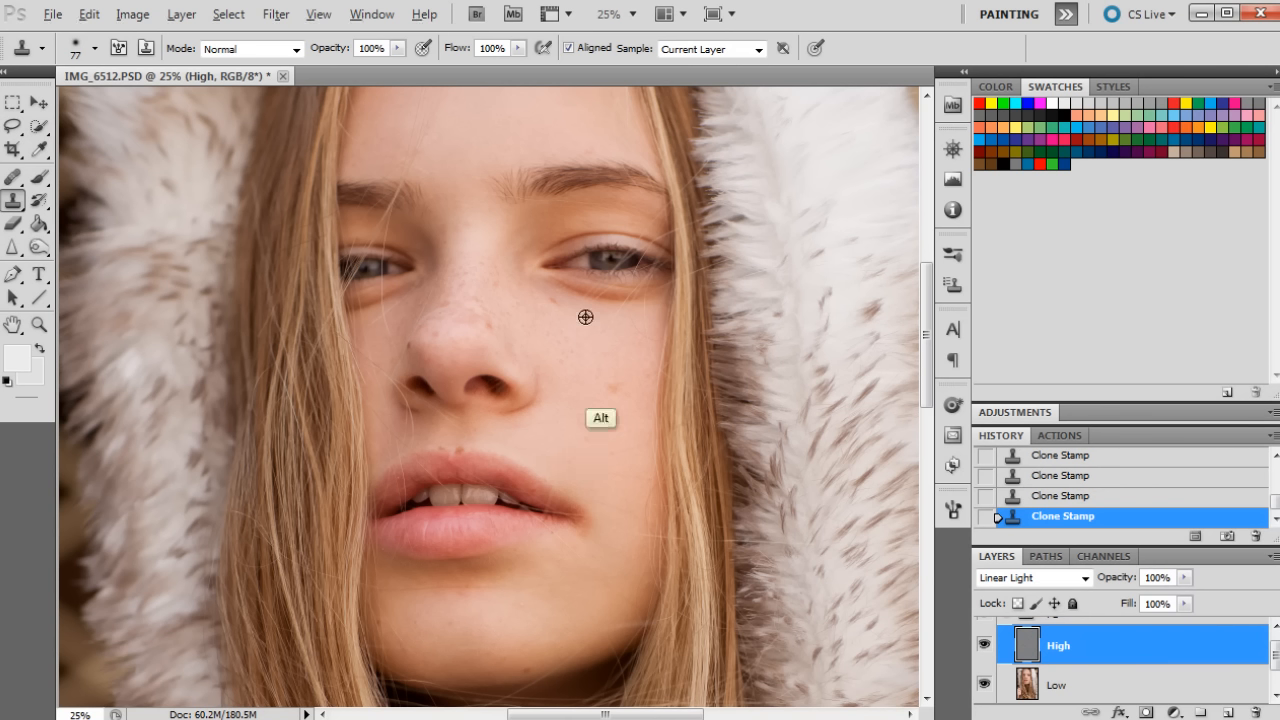
pyautogui.press('alt')
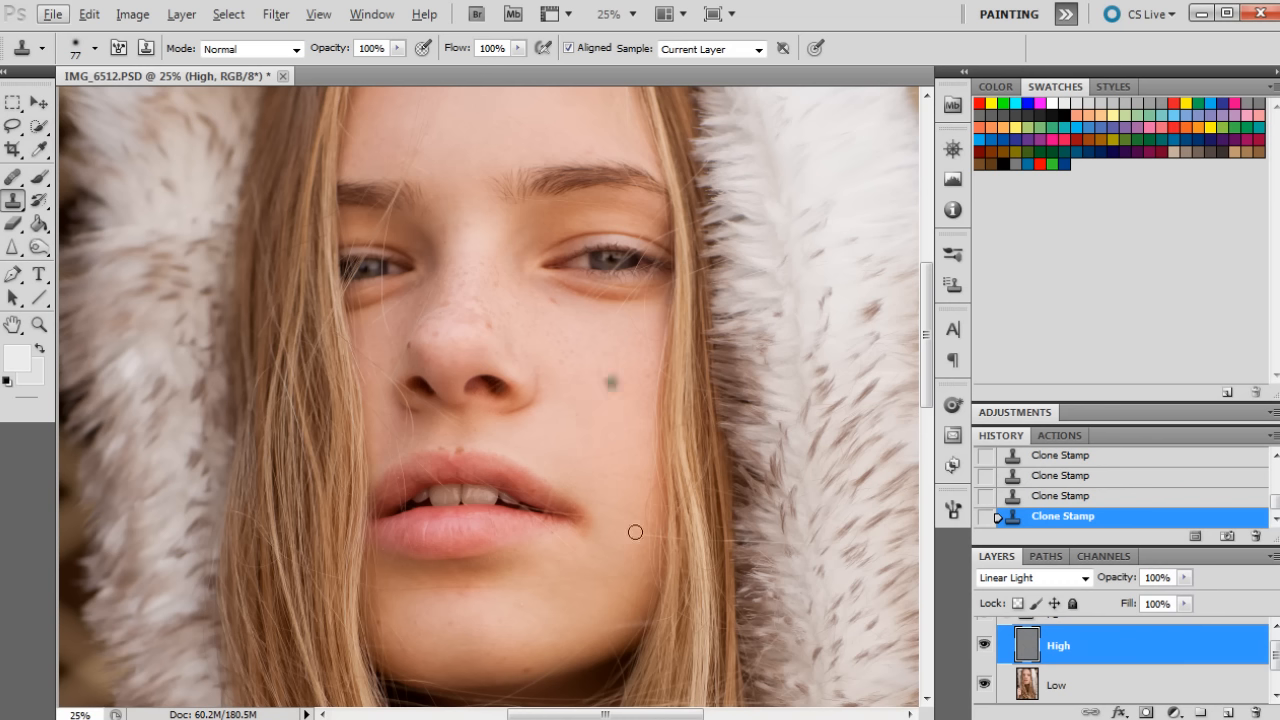
# Clone clean texture over the marks on the chin and lower face, plus a leftover spot on the forehead.
pyautogui.keyDown('alt'); pyautogui.click(396, 592); pyautogui.keyUp('alt')
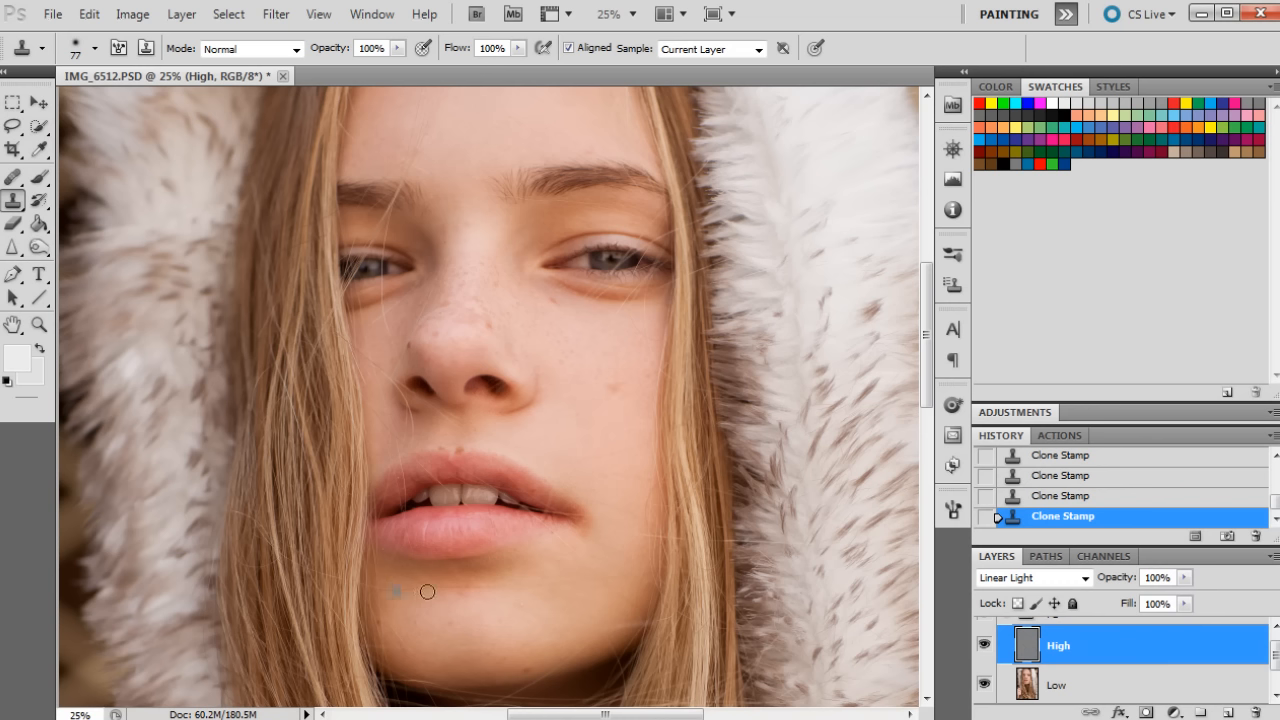
pyautogui.click(542, 608)
pyautogui.click(590, 588)
pyautogui.click(566, 566)
pyautogui.keyDown('alt'); pyautogui.click(583, 605); pyautogui.keyUp('alt')
pyautogui.scroll(3, 893, 310)
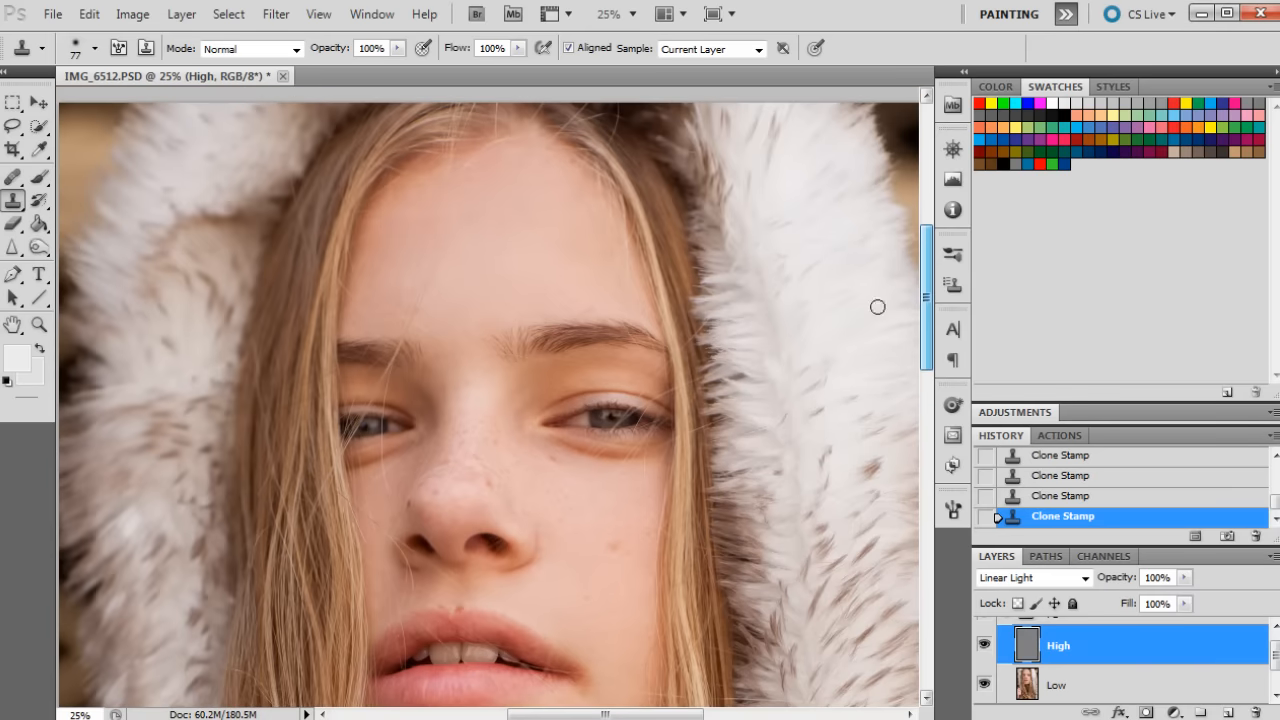
pyautogui.click(504, 192)
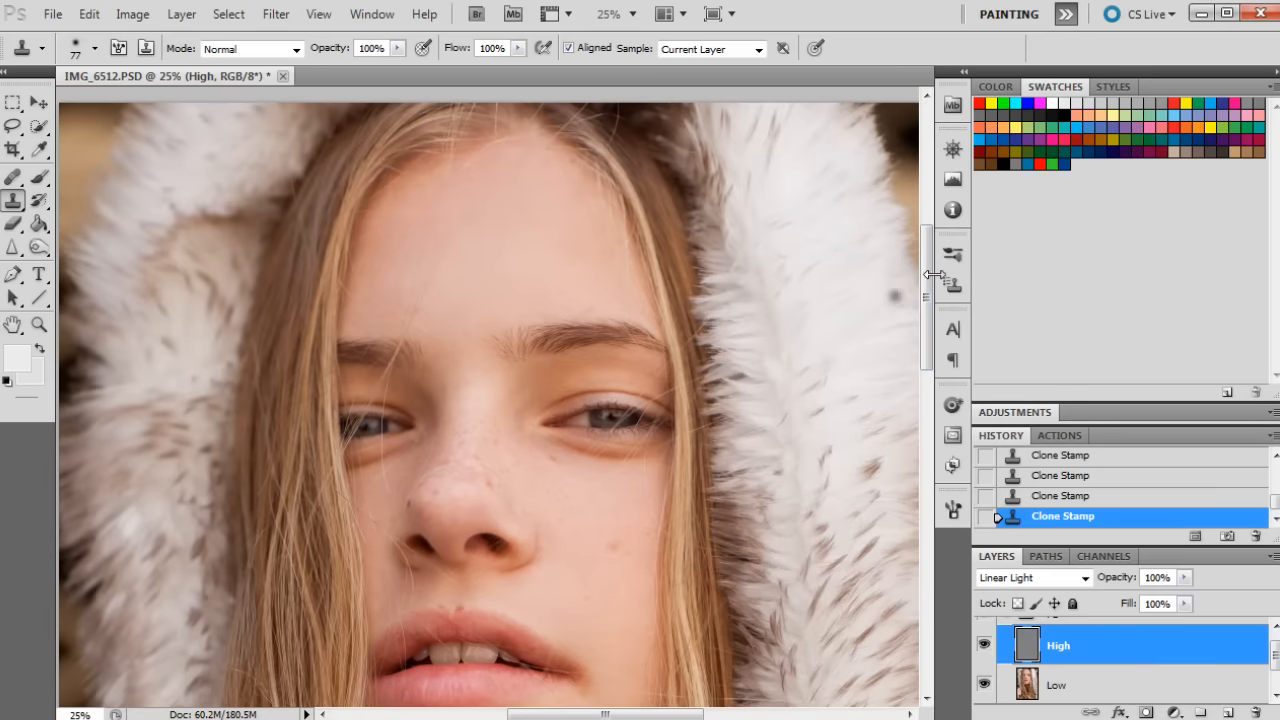
pyautogui.moveTo(924, 290)
pyautogui.mouseDown()
pyautogui.moveTo(905, 329)
pyautogui.moveTo(871, 333)
pyautogui.mouseUp()
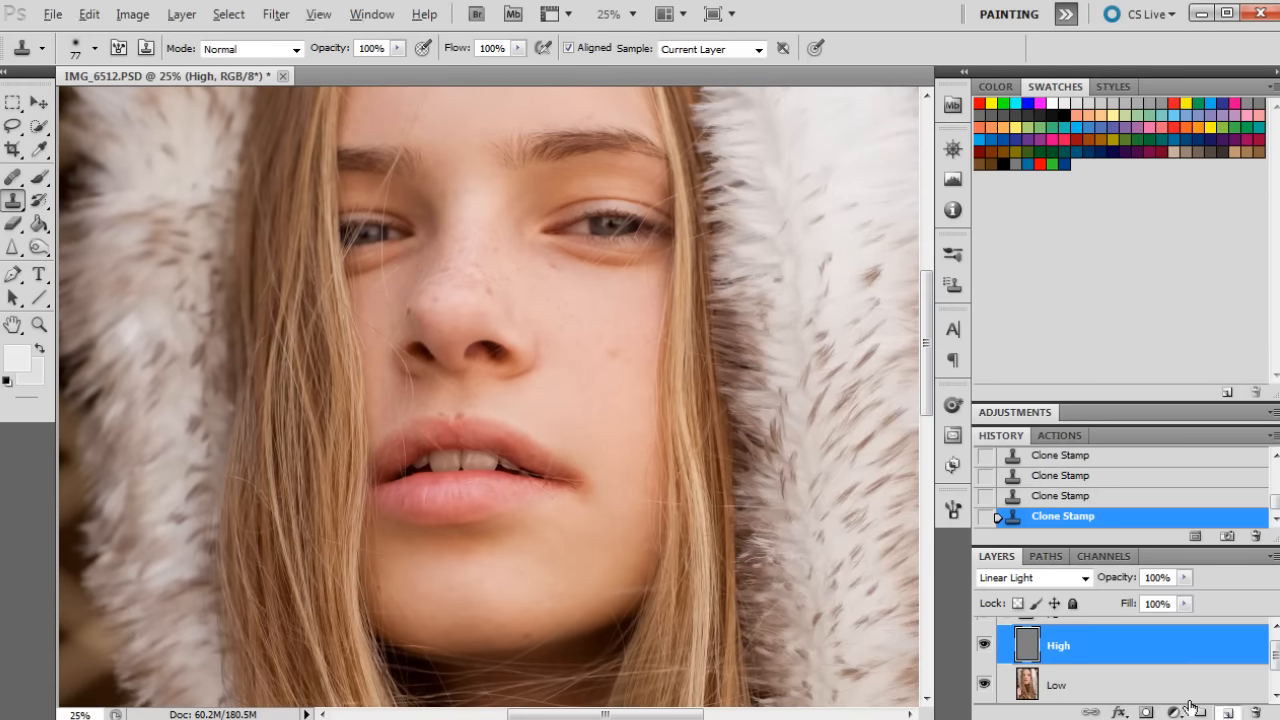
# Add a new layer above High in Overlay mode, filled with the 50% gray neutral color.
pyautogui.keyDown('alt'); pyautogui.click(1217, 712); pyautogui.keyUp('alt')
pyautogui.click(548, 234)
pyautogui.click(537, 415)
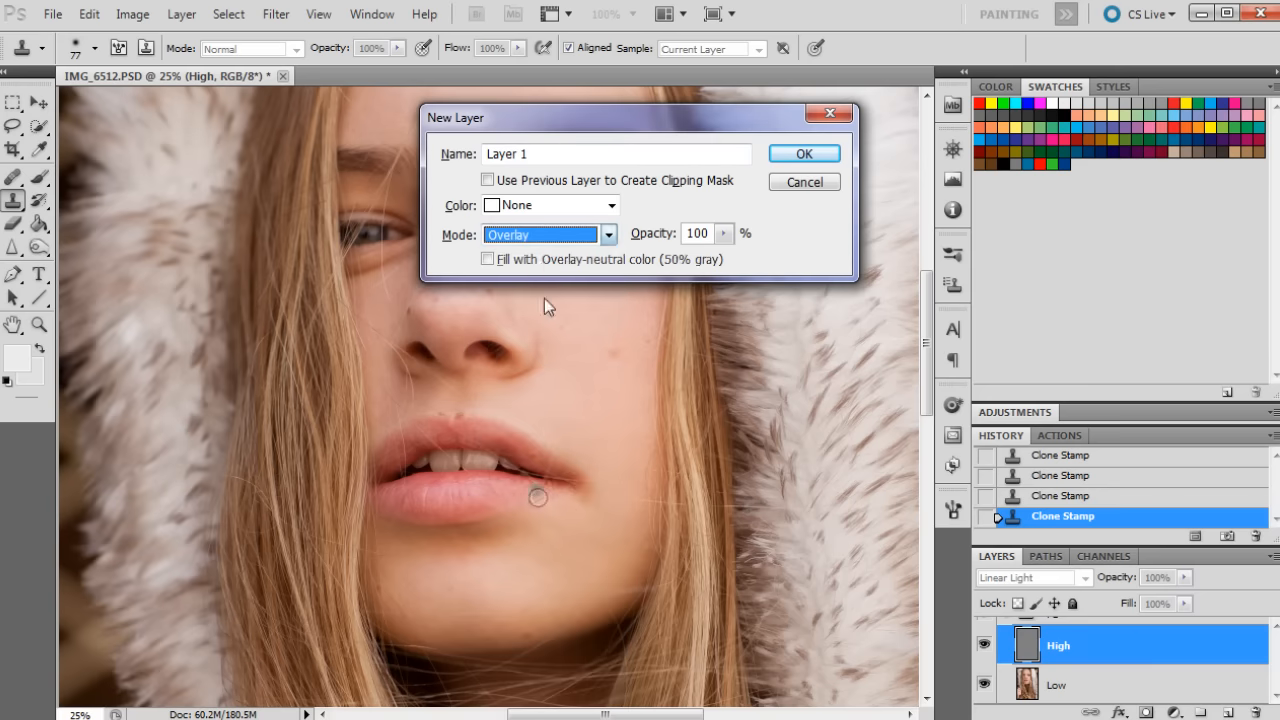
pyautogui.hotkey('alt', 'f')
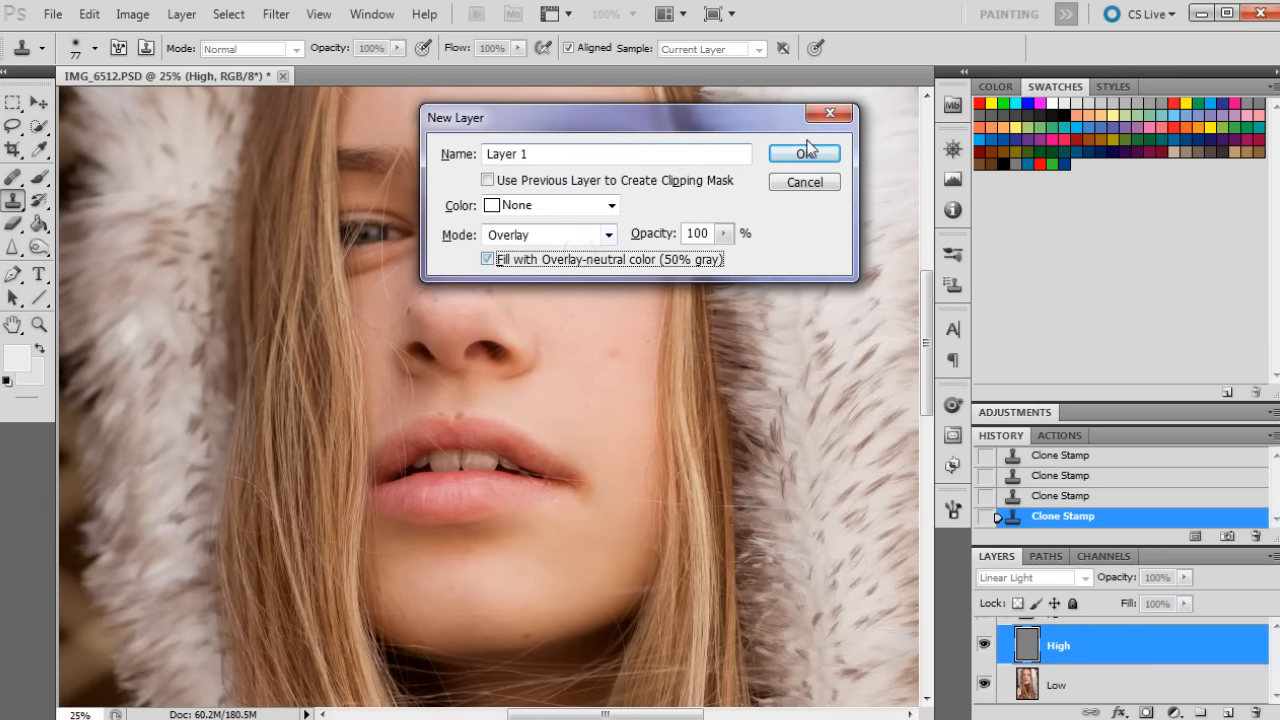
pyautogui.click(802, 152)
# Lighten the cheek on Layer 1 using the Dodge tool with a 195 px brush, Midtones range and 4% exposure.
pyautogui.click(39, 247)
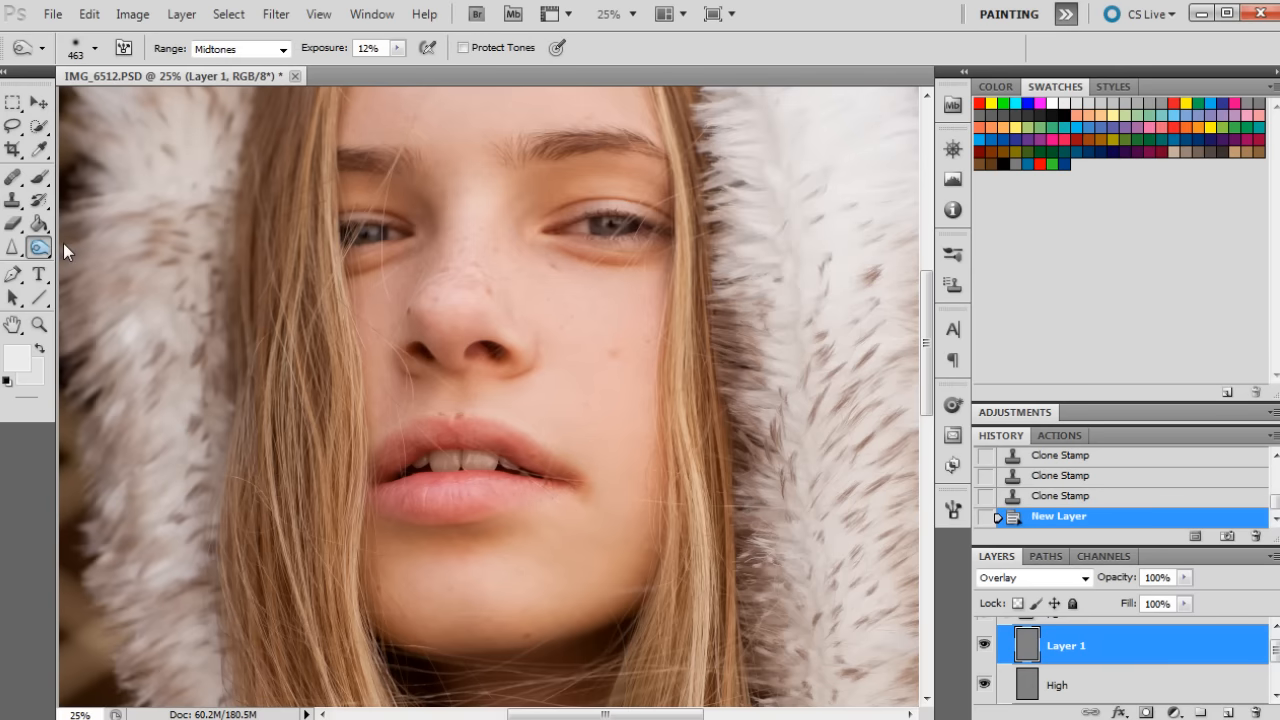
pyautogui.click(39, 247)
pyautogui.click(110, 244)
pyautogui.click(96, 48)
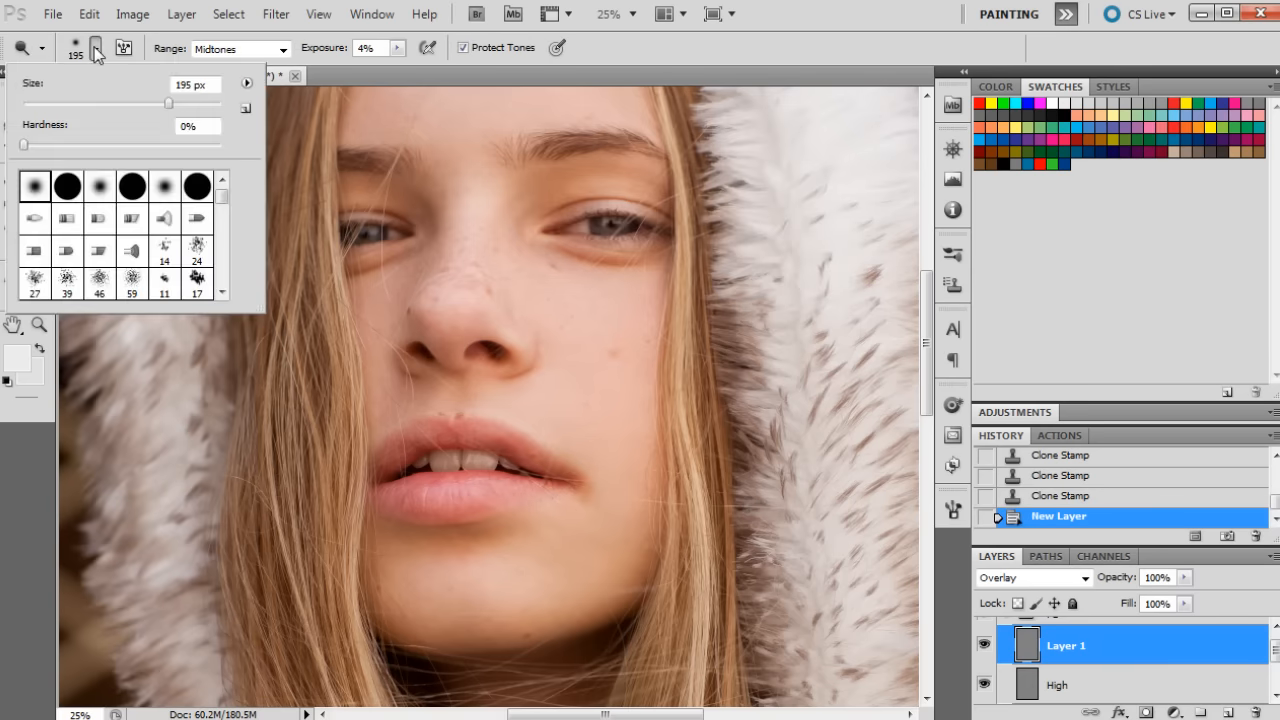
pyautogui.click(84, 56)
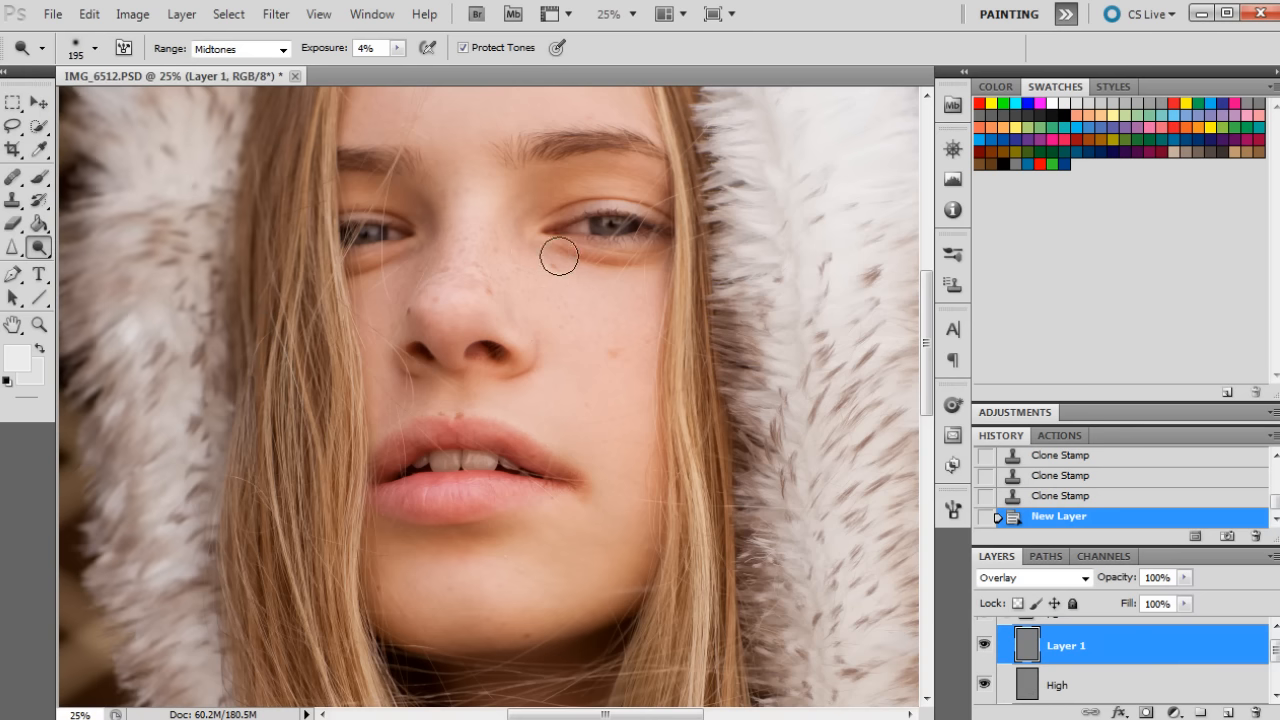
pyautogui.moveTo(617, 363); pyautogui.dragTo(554, 367)
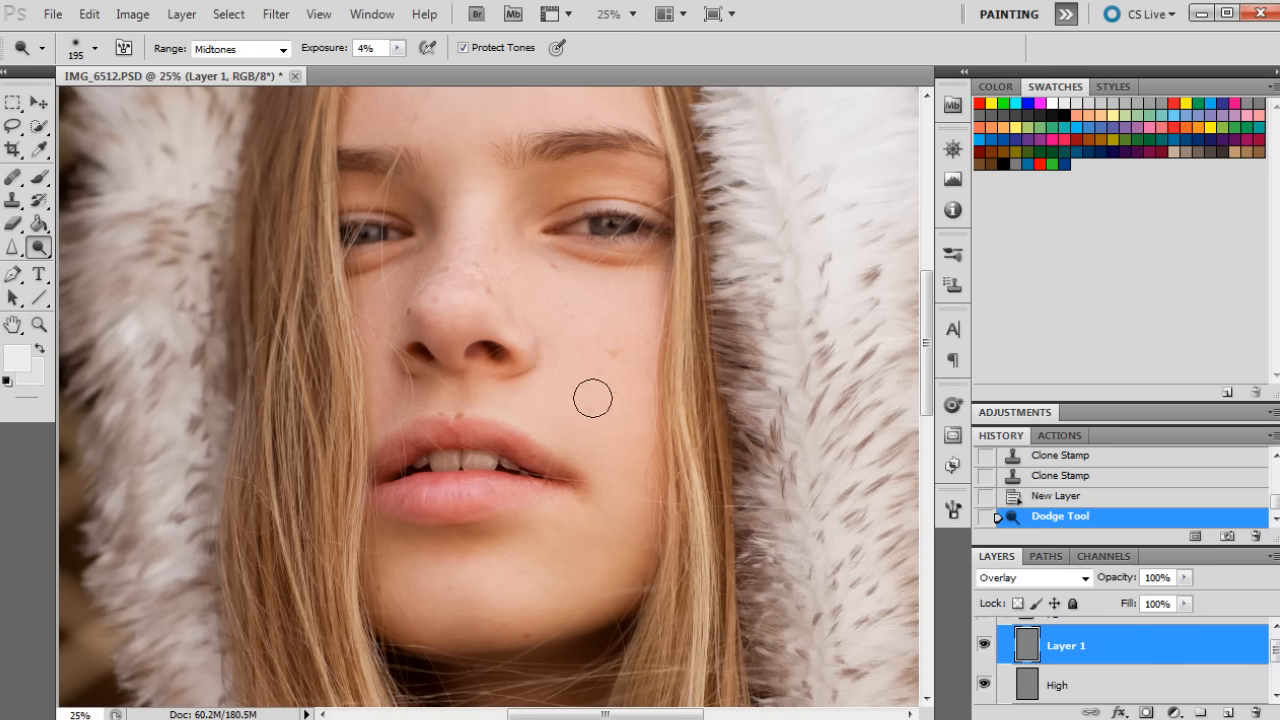
pyautogui.click(780, 154)
# Dodge the forehead, enlarging the brush to 319 px for broad strokes above the eyebrows.
pyautogui.scroll(3, 920, 343)
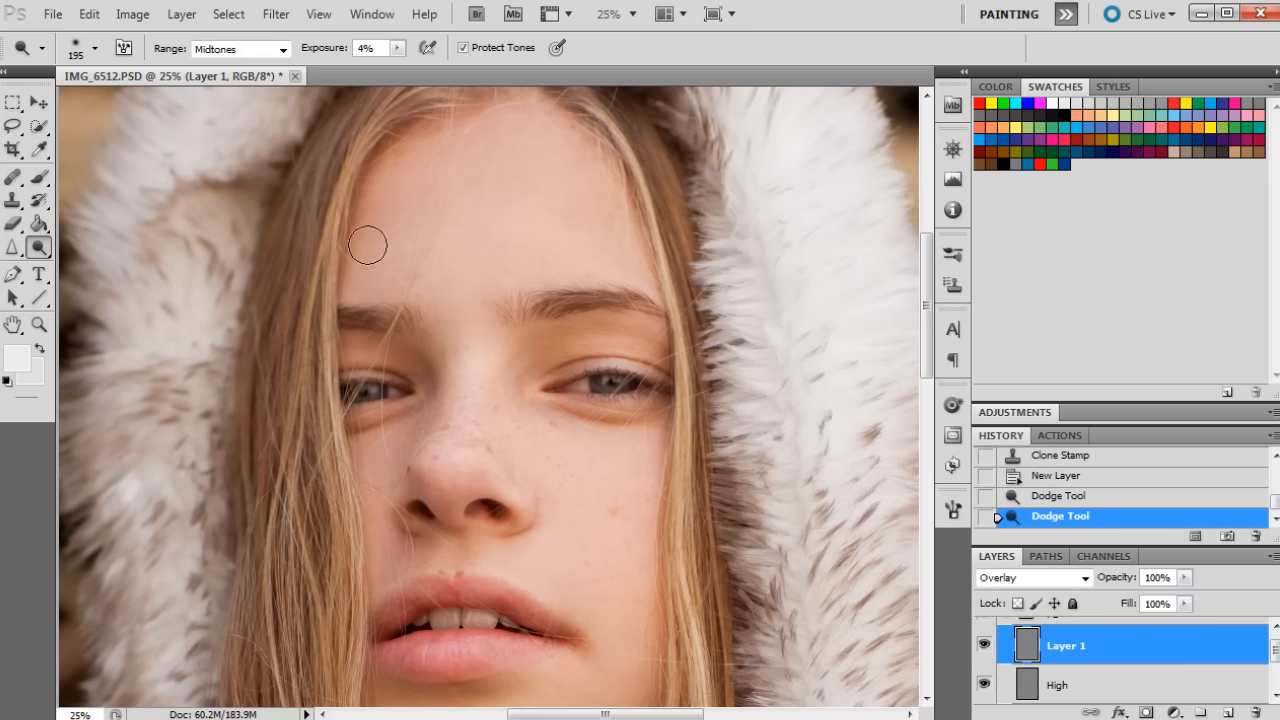
pyautogui.moveTo(408, 168); pyautogui.dragTo(467, 120)
pyautogui.click(95, 48)
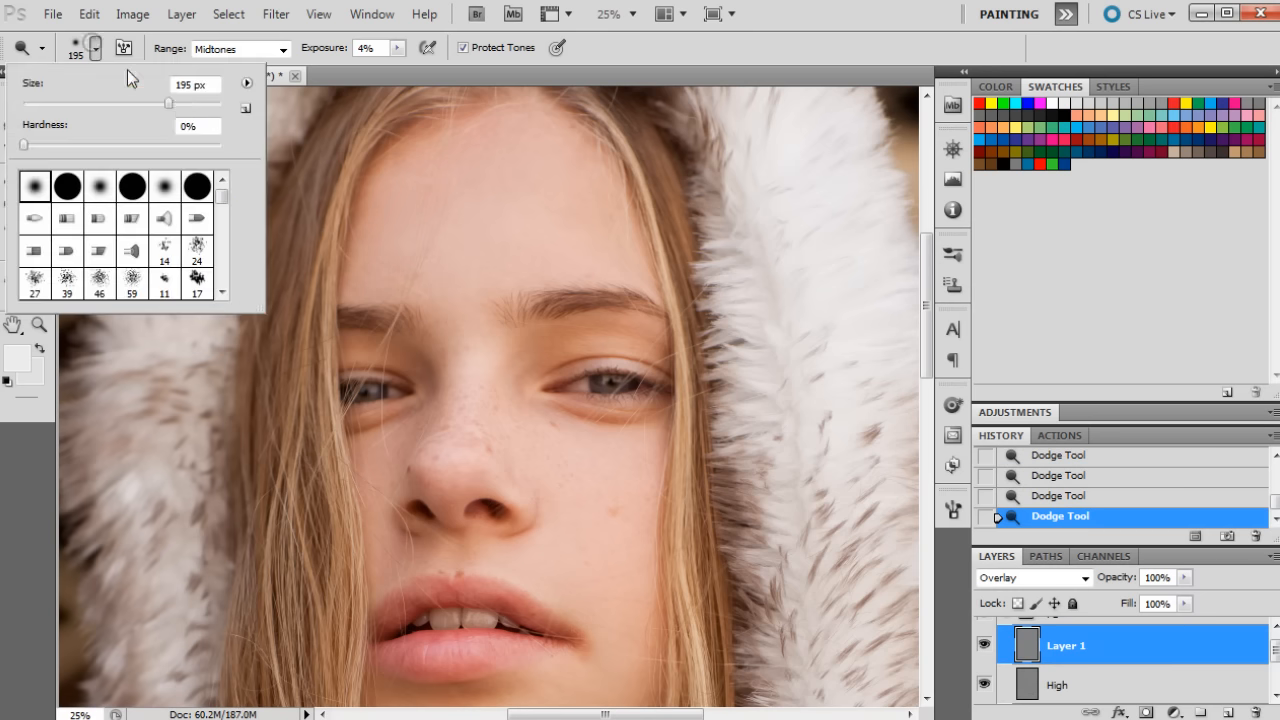
pyautogui.moveTo(168, 103); pyautogui.dragTo(183, 103)
pyautogui.moveTo(405, 249)
pyautogui.mouseDown()
pyautogui.moveTo(438, 168)
pyautogui.moveTo(466, 143)
pyautogui.moveTo(477, 170)
pyautogui.moveTo(464, 214)
pyautogui.moveTo(512, 135)
pyautogui.moveTo(496, 272)
pyautogui.moveTo(516, 169)
pyautogui.moveTo(543, 133)
pyautogui.moveTo(557, 206)
pyautogui.moveTo(569, 162)
pyautogui.moveTo(593, 221)
pyautogui.mouseUp()
# Dodge down the nose bridge to the upper lip and lighten the chin.
pyautogui.moveTo(928, 280); pyautogui.dragTo(927, 310)
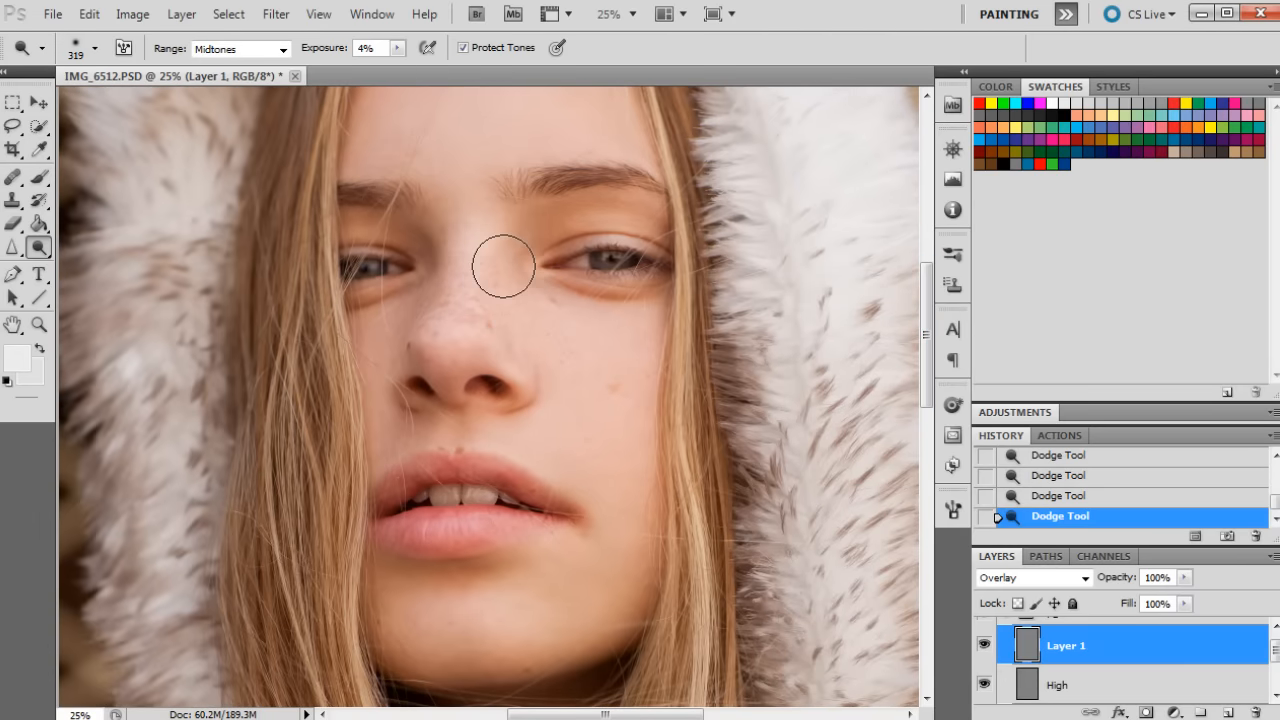
pyautogui.moveTo(445, 207)
pyautogui.mouseDown()
pyautogui.moveTo(448, 342)
pyautogui.moveTo(519, 242)
pyautogui.moveTo(526, 352)
pyautogui.moveTo(543, 286)
pyautogui.moveTo(559, 392)
pyautogui.moveTo(575, 323)
pyautogui.moveTo(590, 394)
pyautogui.moveTo(605, 394)
pyautogui.moveTo(617, 343)
pyautogui.moveTo(606, 444)
pyautogui.moveTo(652, 349)
pyautogui.moveTo(629, 466)
pyautogui.moveTo(644, 298)
pyautogui.moveTo(682, 192)
pyautogui.moveTo(491, 267)
pyautogui.moveTo(375, 347)
pyautogui.moveTo(379, 460)
pyautogui.moveTo(465, 430)
pyautogui.mouseUp()
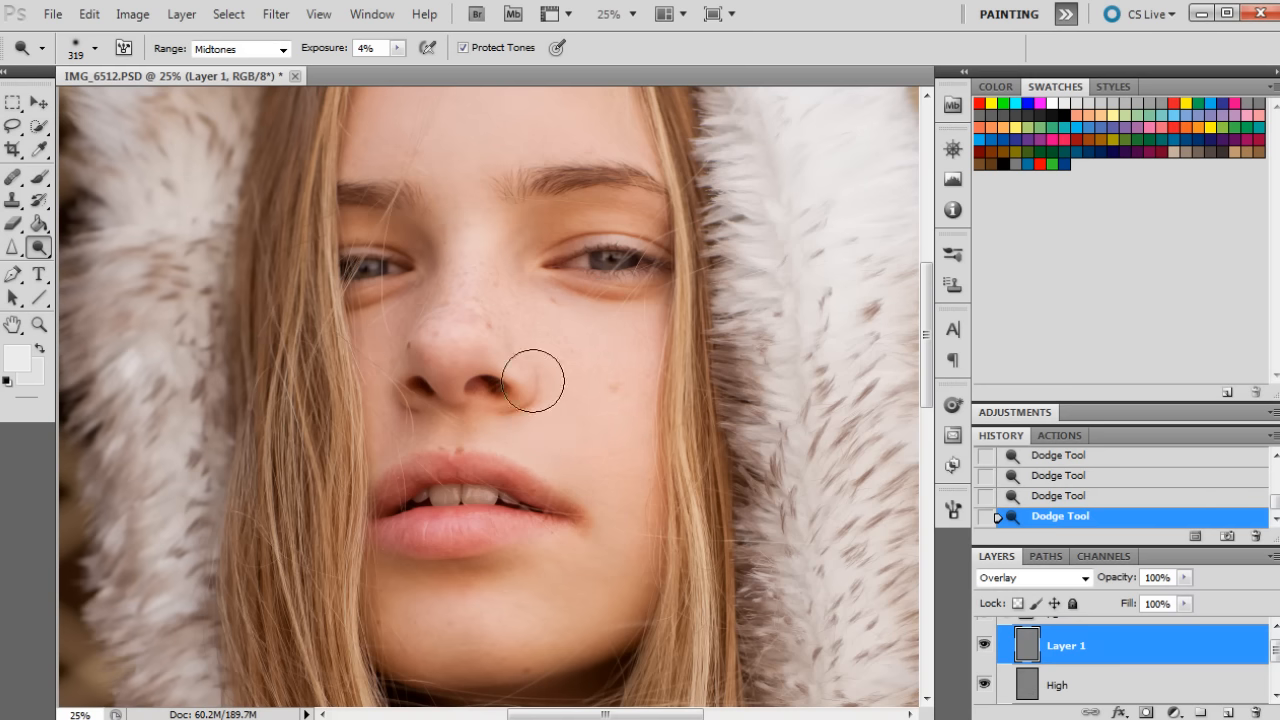
pyautogui.scroll(-3, 924, 336)
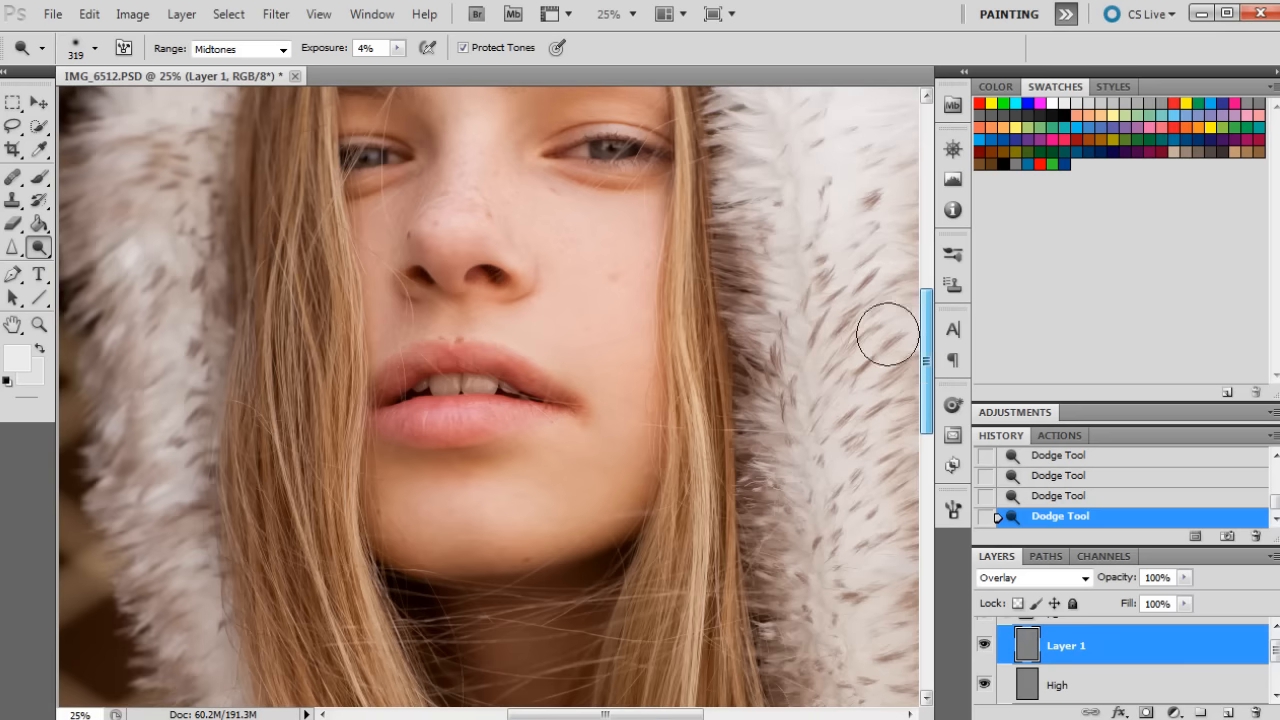
pyautogui.moveTo(490, 531)
pyautogui.mouseDown()
pyautogui.moveTo(449, 517)
pyautogui.moveTo(577, 449)
pyautogui.moveTo(583, 491)
pyautogui.moveTo(543, 485)
pyautogui.mouseUp()
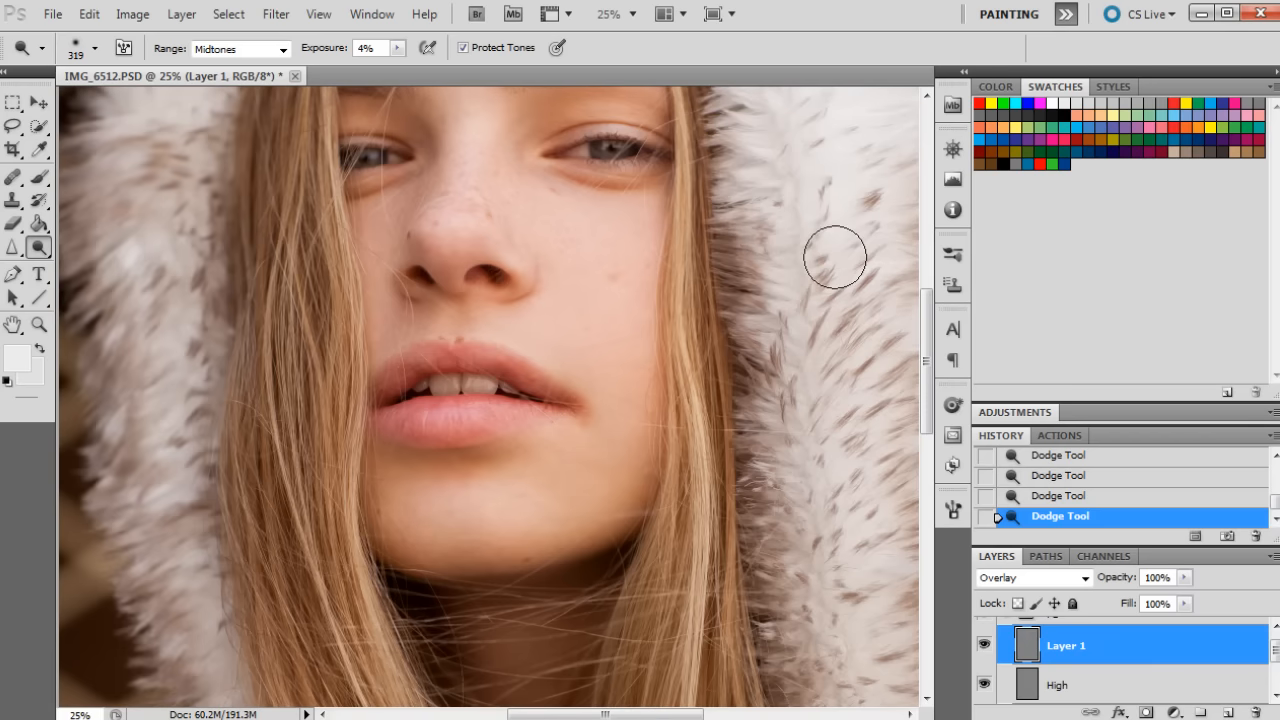
# Reduce the Dodge brush to 46 px, lighten the mouth corner and fit the whole portrait in view.
pyautogui.click(96, 49)
pyautogui.click(70, 104)
pyautogui.click(579, 429)
pyautogui.rightClick(614, 307)
pyautogui.click(626, 299)
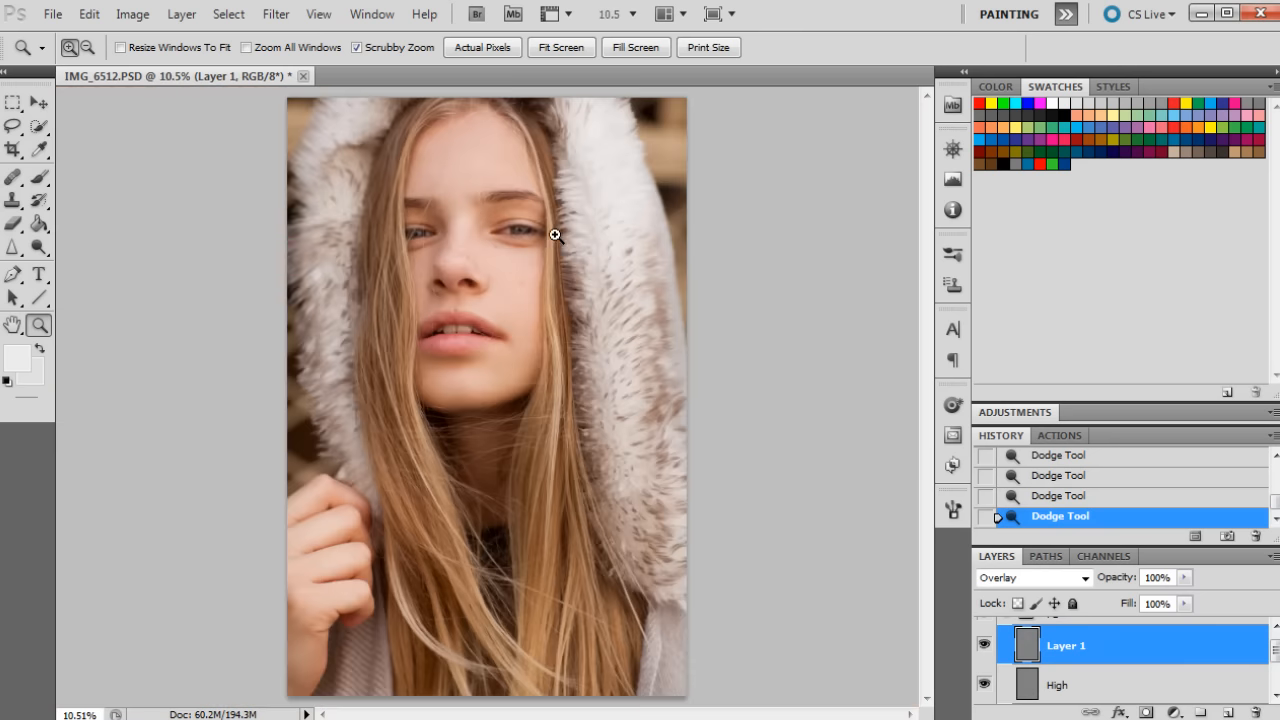
# Return to the face with the Dodge tool and set its brush size to 95 px.
pyautogui.click(421, 145)
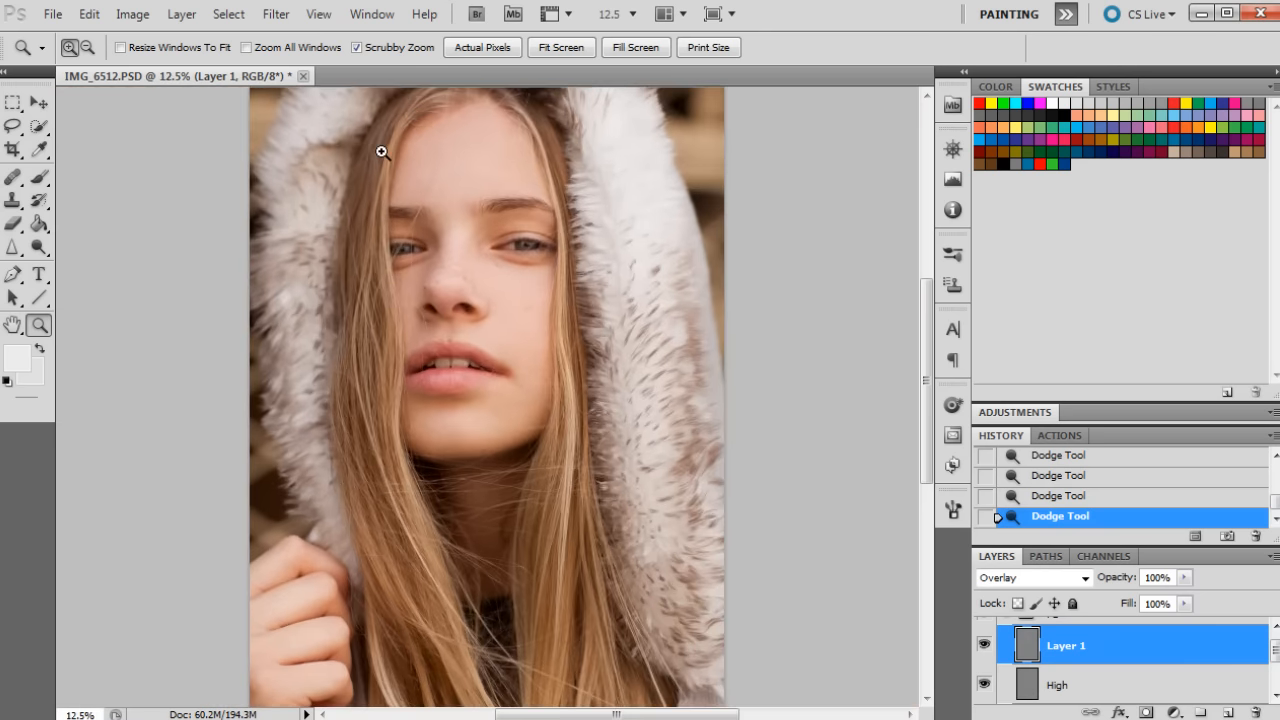
pyautogui.click(381, 151)
pyautogui.click(397, 171)
pyautogui.click(40, 246)
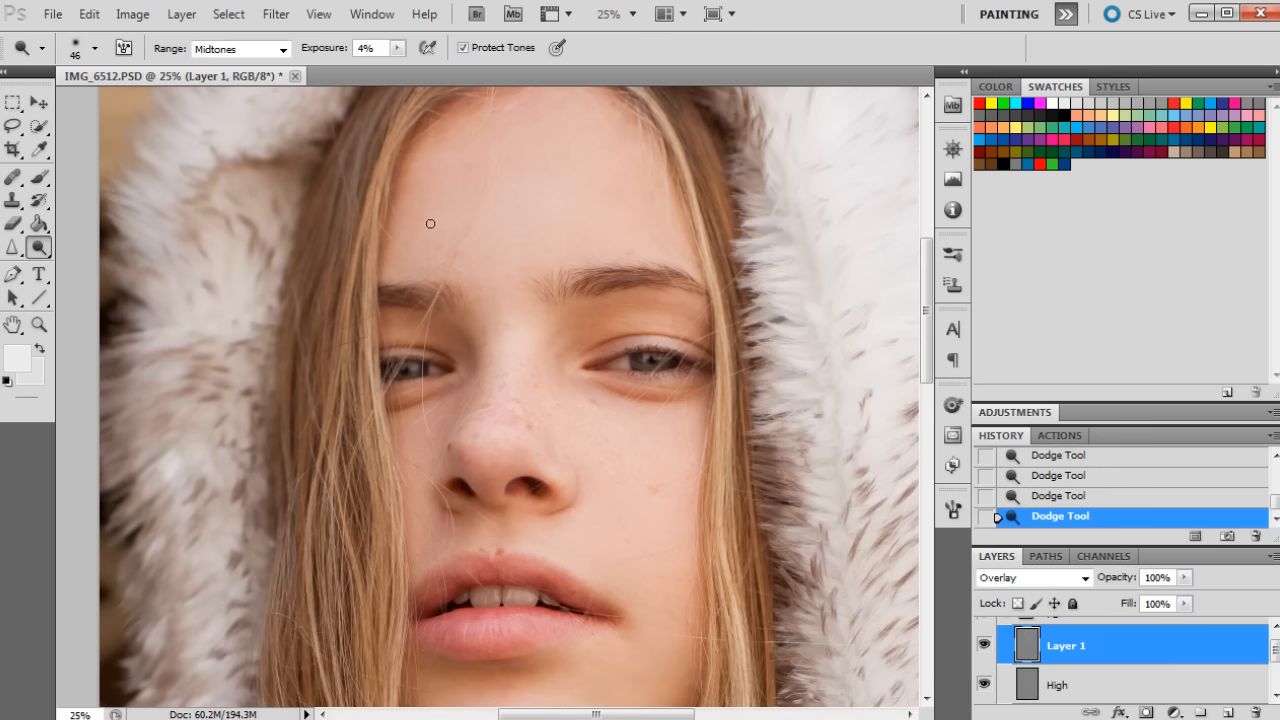
pyautogui.click(96, 49)
pyautogui.click(178, 85)
pyautogui.write('95')
pyautogui.press('Return')
pyautogui.moveTo(929, 281); pyautogui.dragTo(925, 307)
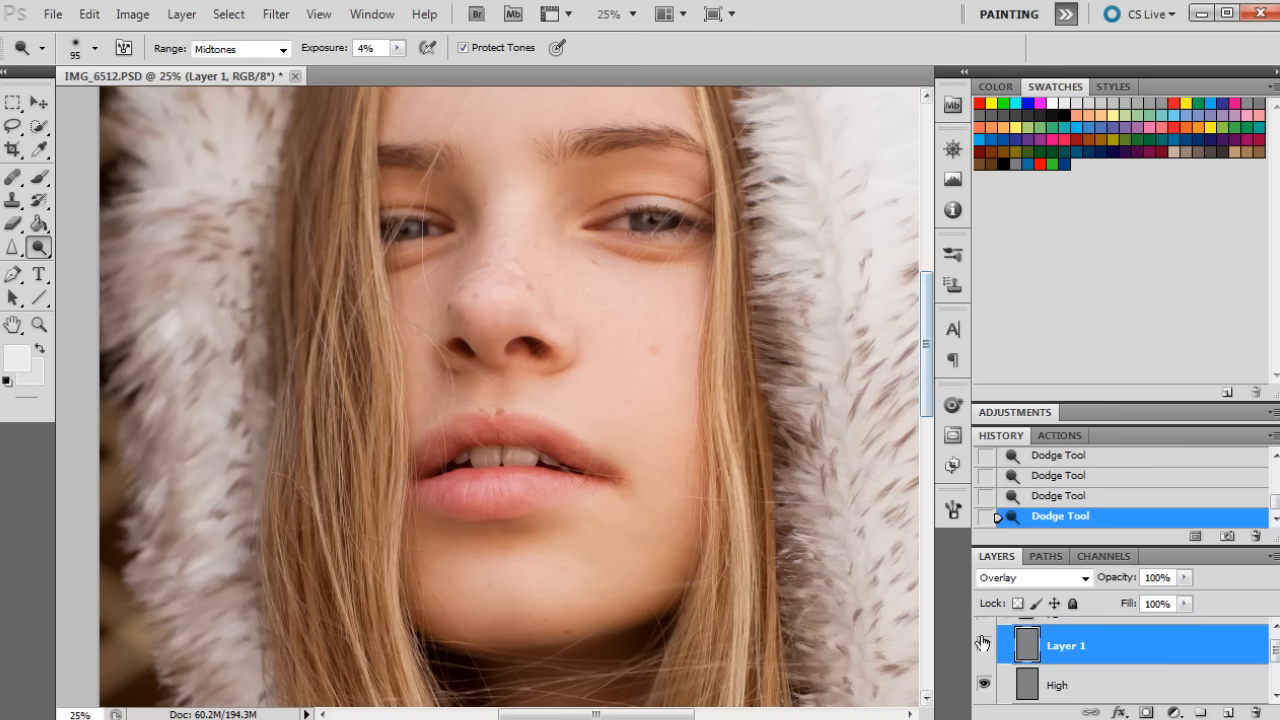
# Switch the Dodge tool's range to Highlights and enlarge its brush to 137 px.
pyautogui.moveTo(39, 247); pyautogui.dragTo(100, 250)
pyautogui.click(237, 48)
pyautogui.click(204, 100)
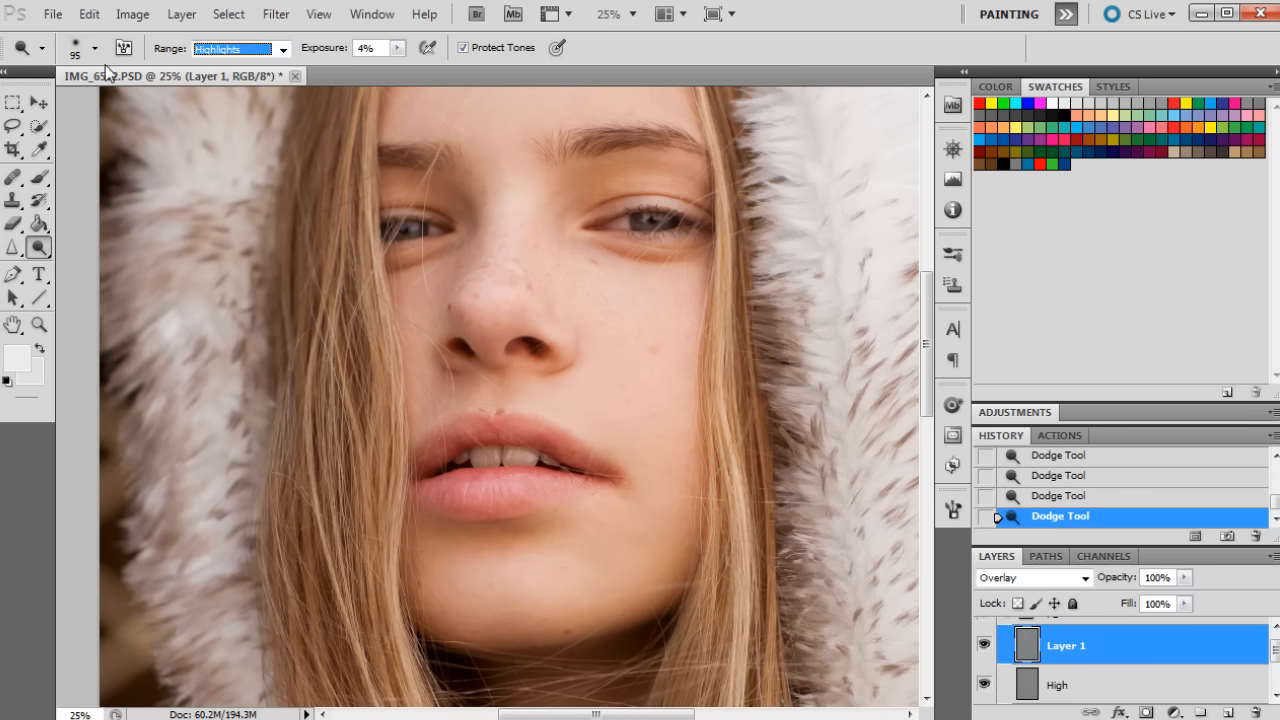
pyautogui.click(95, 48)
pyautogui.moveTo(124, 104); pyautogui.dragTo(140, 104)
pyautogui.click(367, 142)
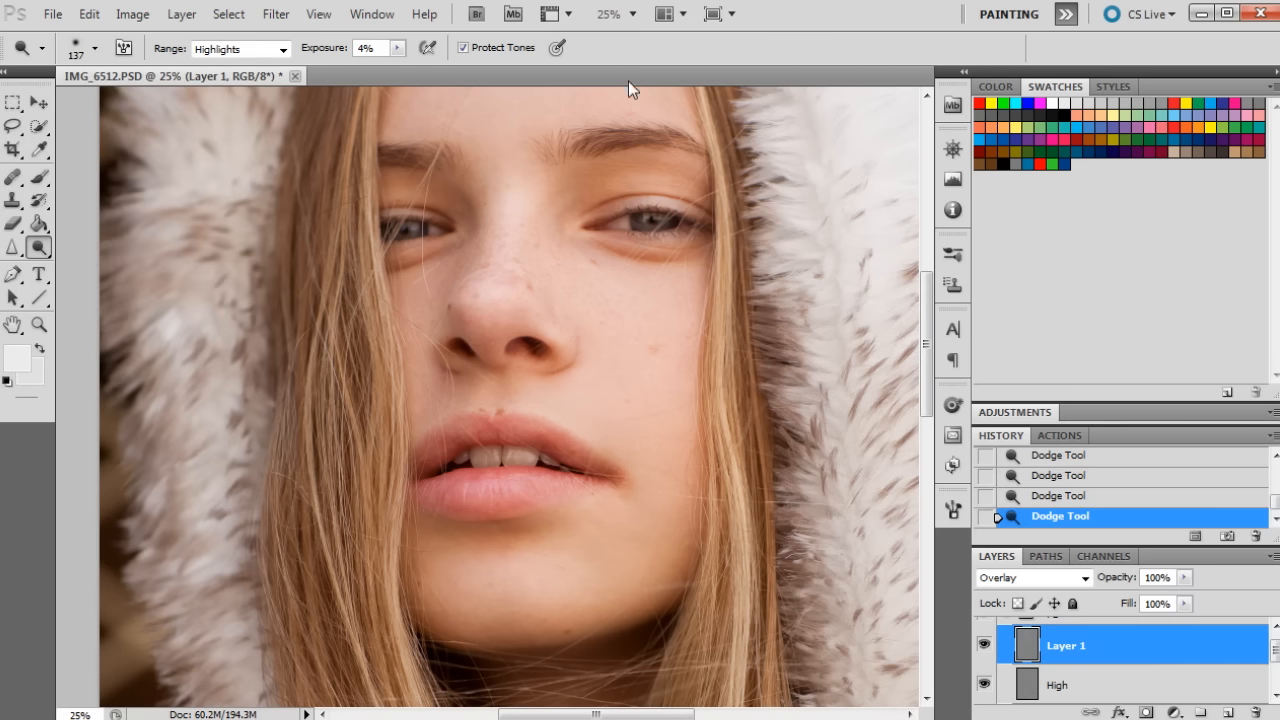
# Set the Dodge brush size to 185 px for the area around the nose and eyes.
pyautogui.click(94, 50)
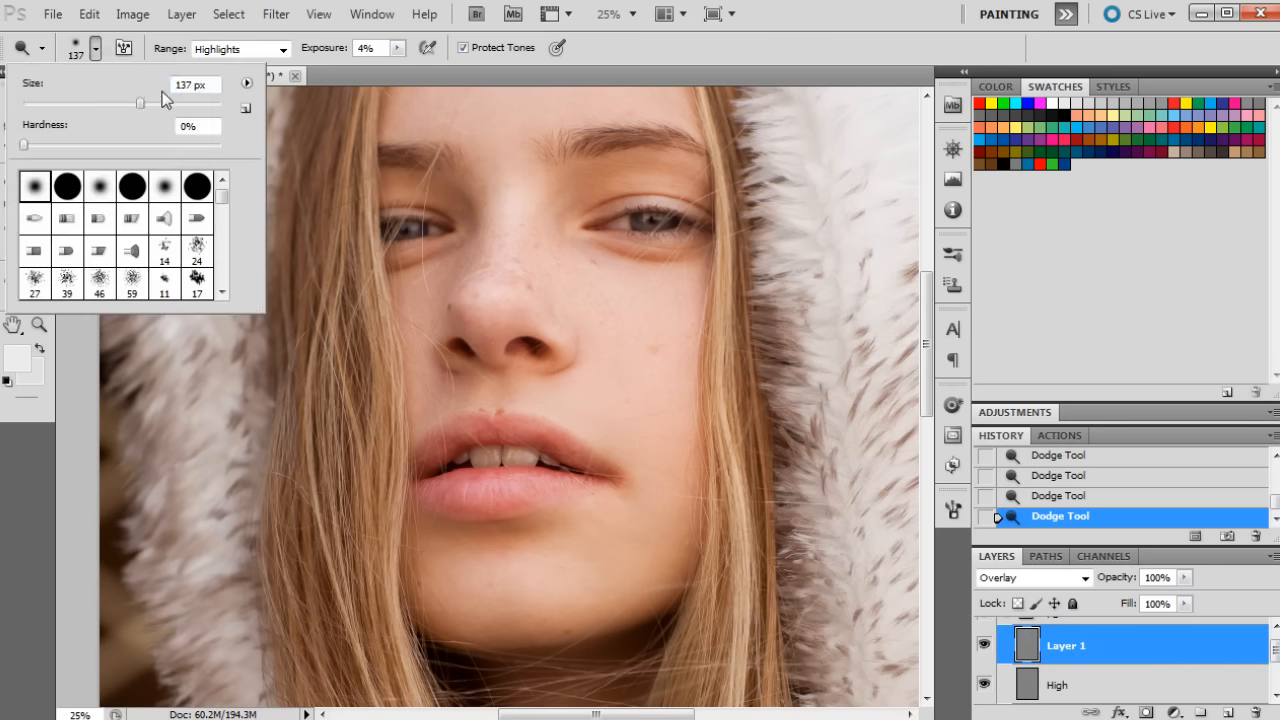
pyautogui.doubleClick(195, 84)
pyautogui.write('185')
pyautogui.press('Return')
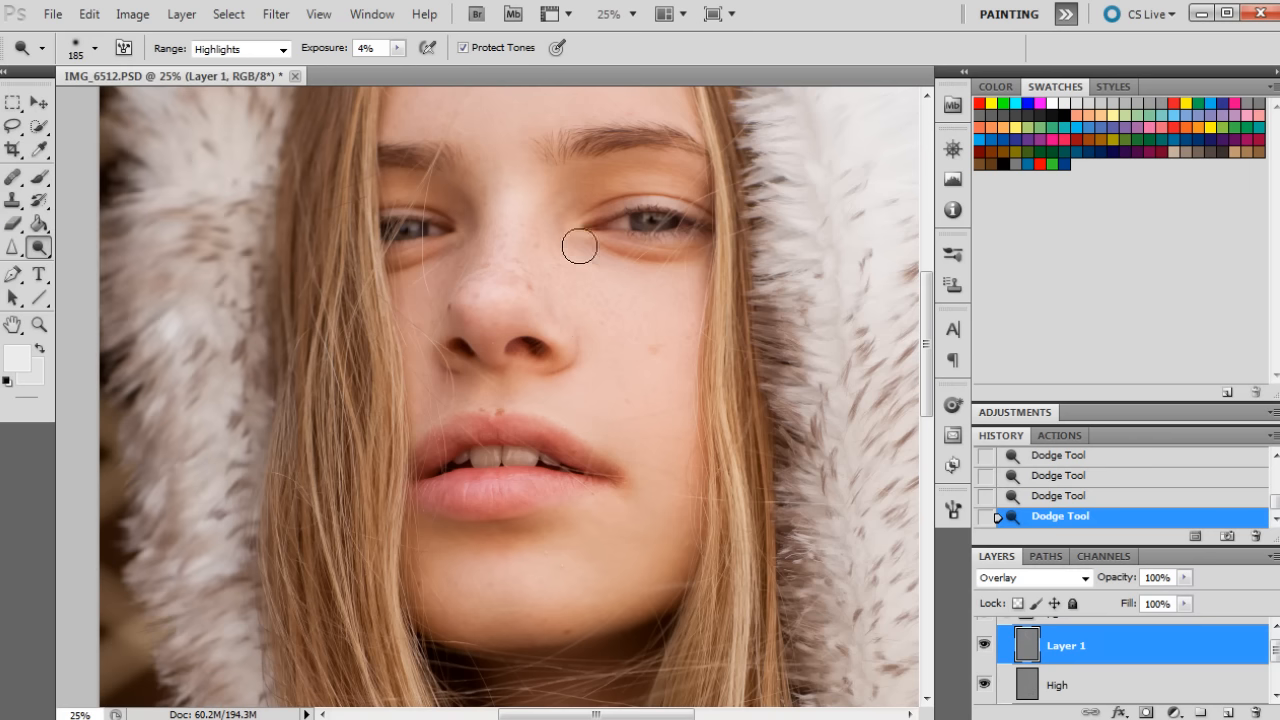
# Increase the Dodge brush size to 360 px.
pyautogui.click(96, 49)
pyautogui.doubleClick(192, 84)
pyautogui.write('360')
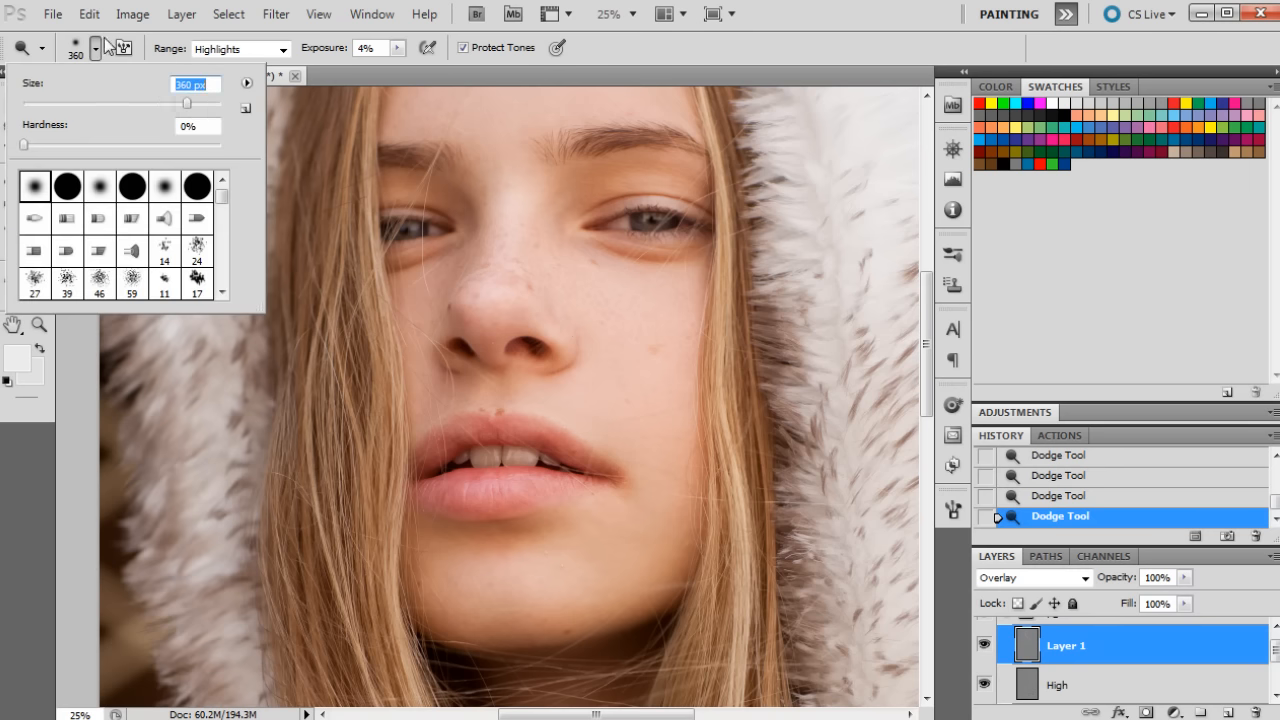
# Dodge the highlights across the forehead, cheeks and lower face with the 360 px brush at 4% exposure.
pyautogui.press('Return')
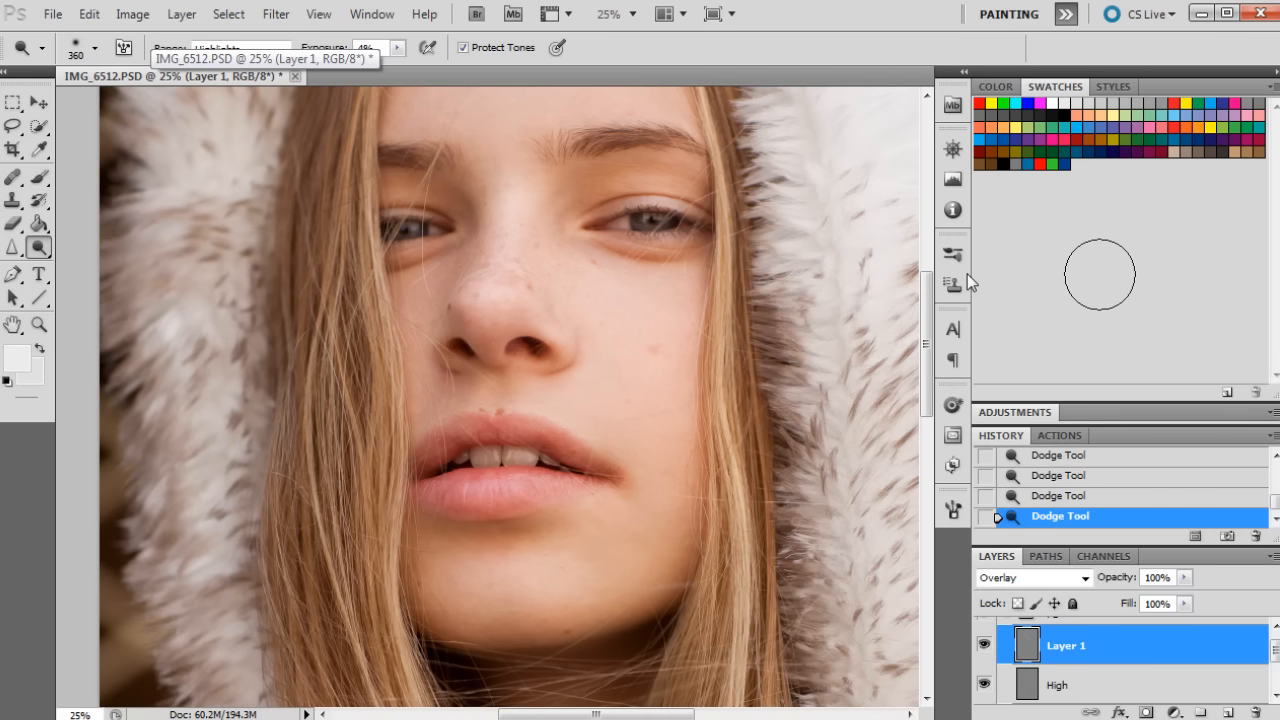
pyautogui.moveTo(929, 330); pyautogui.dragTo(925, 281)
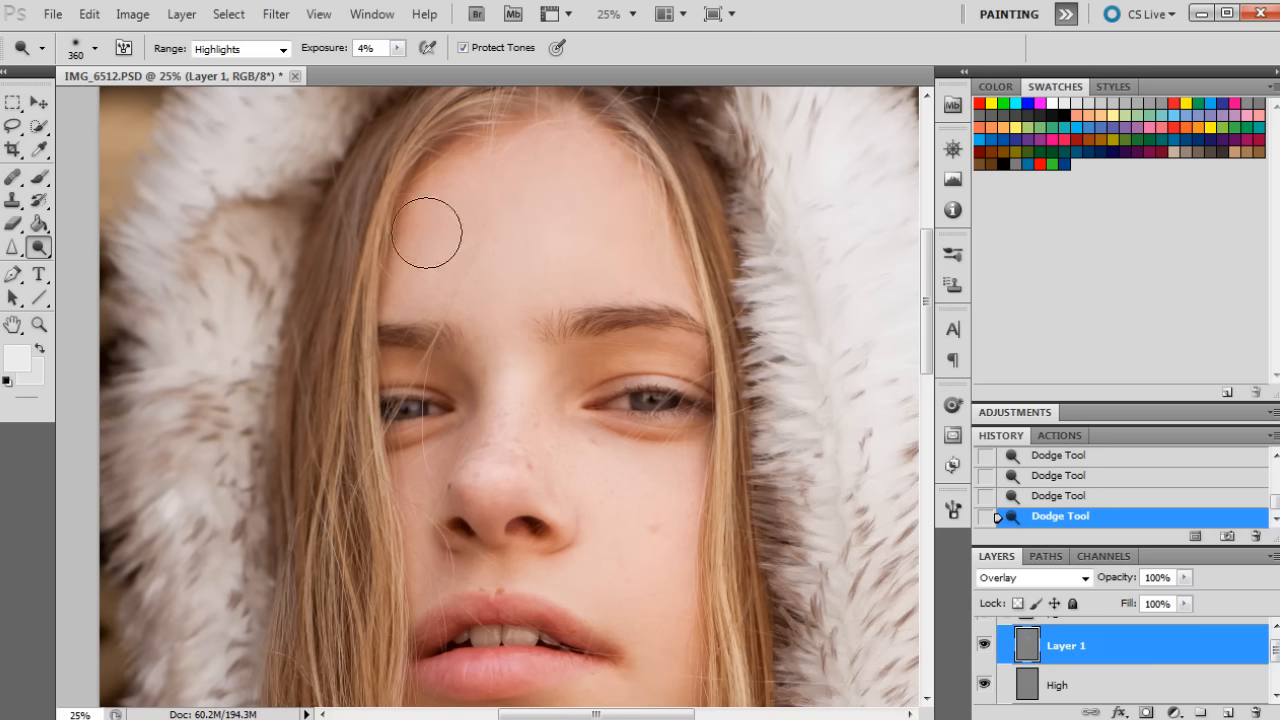
pyautogui.moveTo(931, 285); pyautogui.dragTo(931, 322)
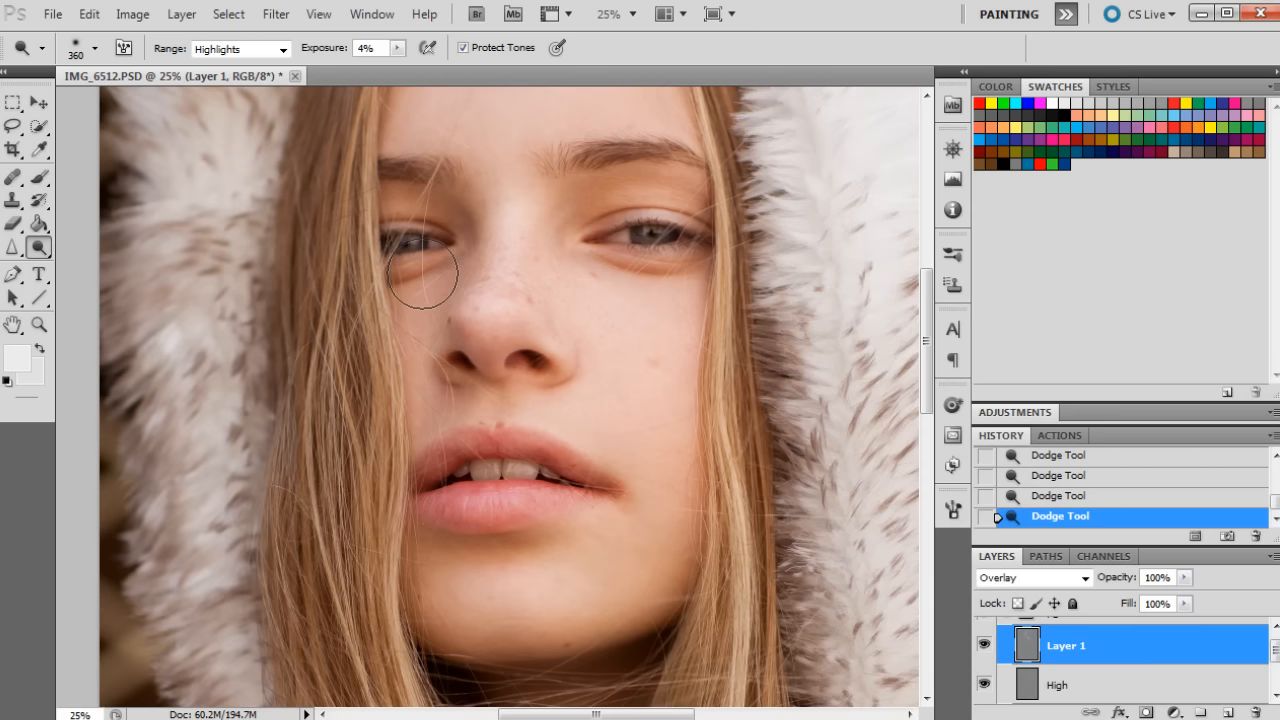
pyautogui.click(39, 324)
pyautogui.rightClick(617, 276)
pyautogui.click(660, 392)
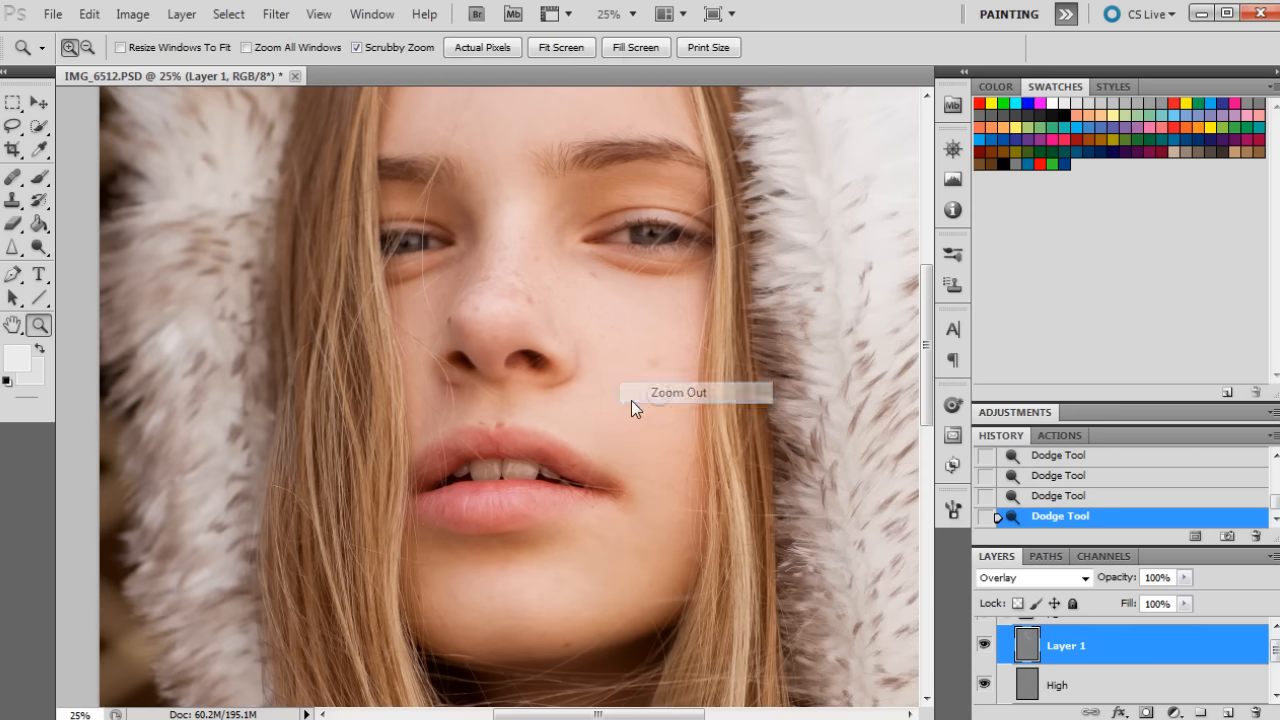
pyautogui.click(45, 251)
pyautogui.moveTo(926, 330); pyautogui.dragTo(926, 370)
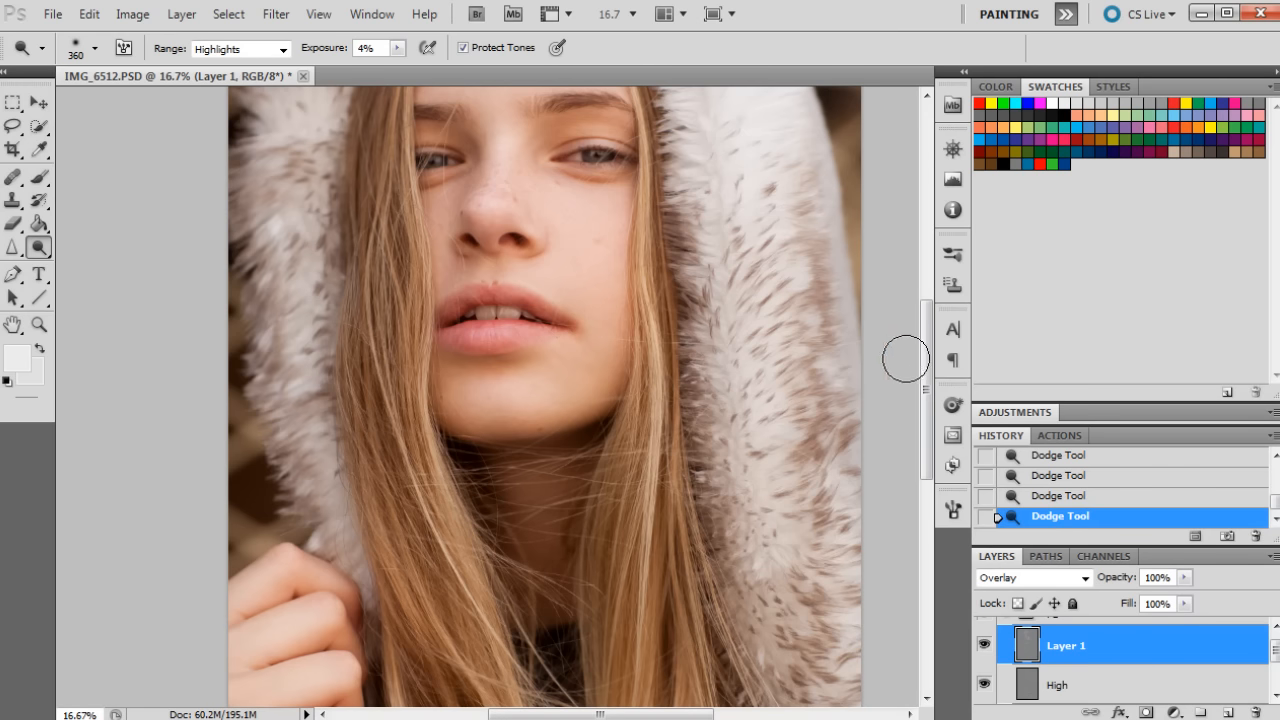
pyautogui.moveTo(926, 364); pyautogui.dragTo(926, 302)
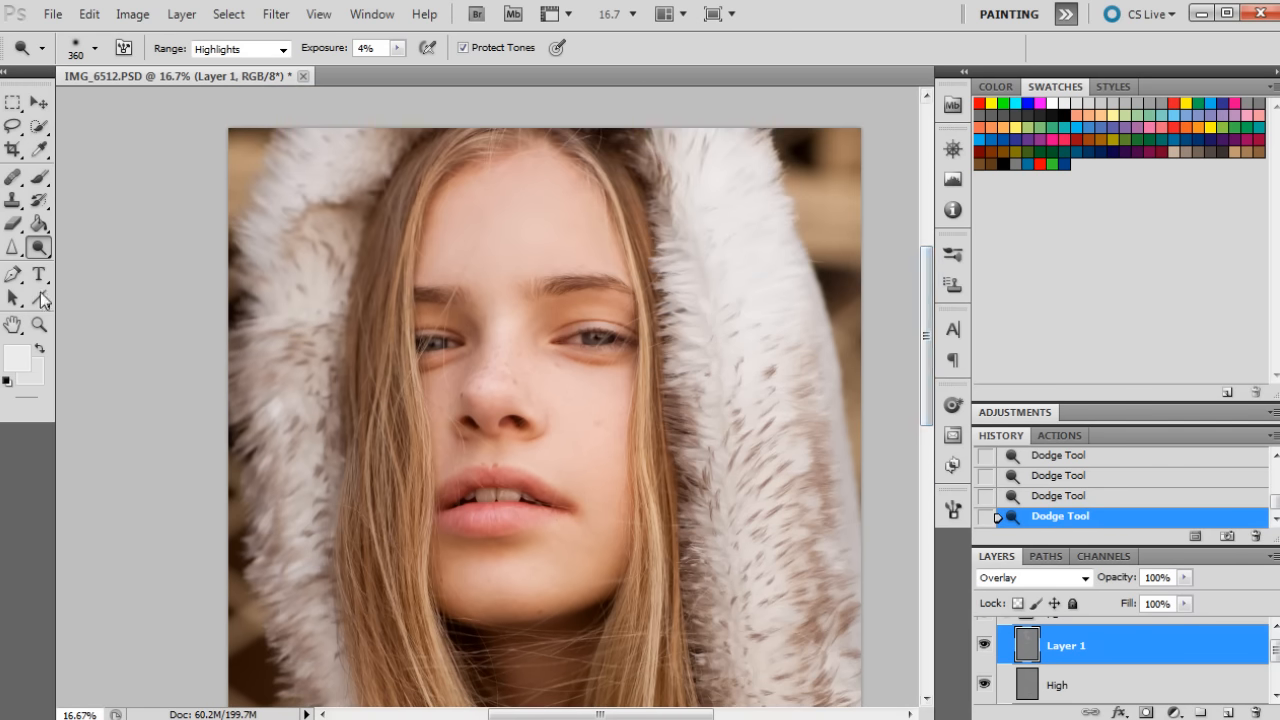
# Switch to the Burn tool with the Midtones range at 12% exposure and set its brush size to 36 px.
pyautogui.press('z')
pyautogui.click(579, 338)
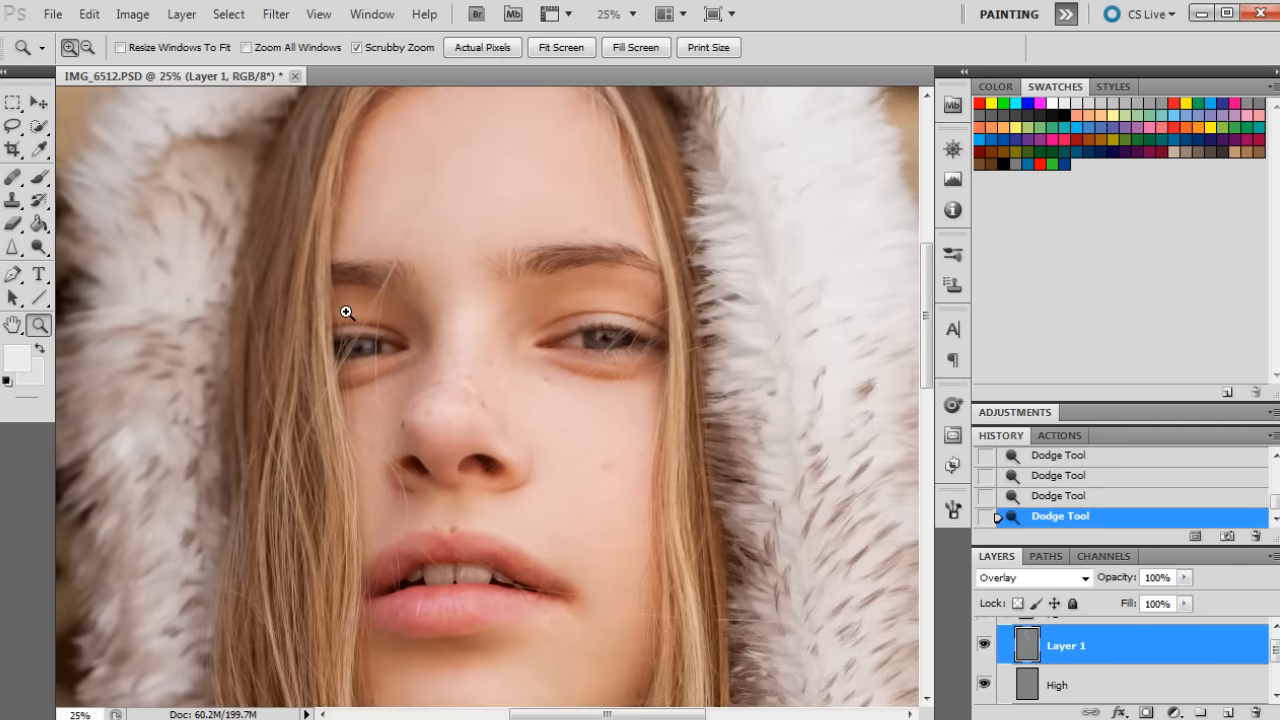
pyautogui.click(39, 247)
pyautogui.click(95, 264)
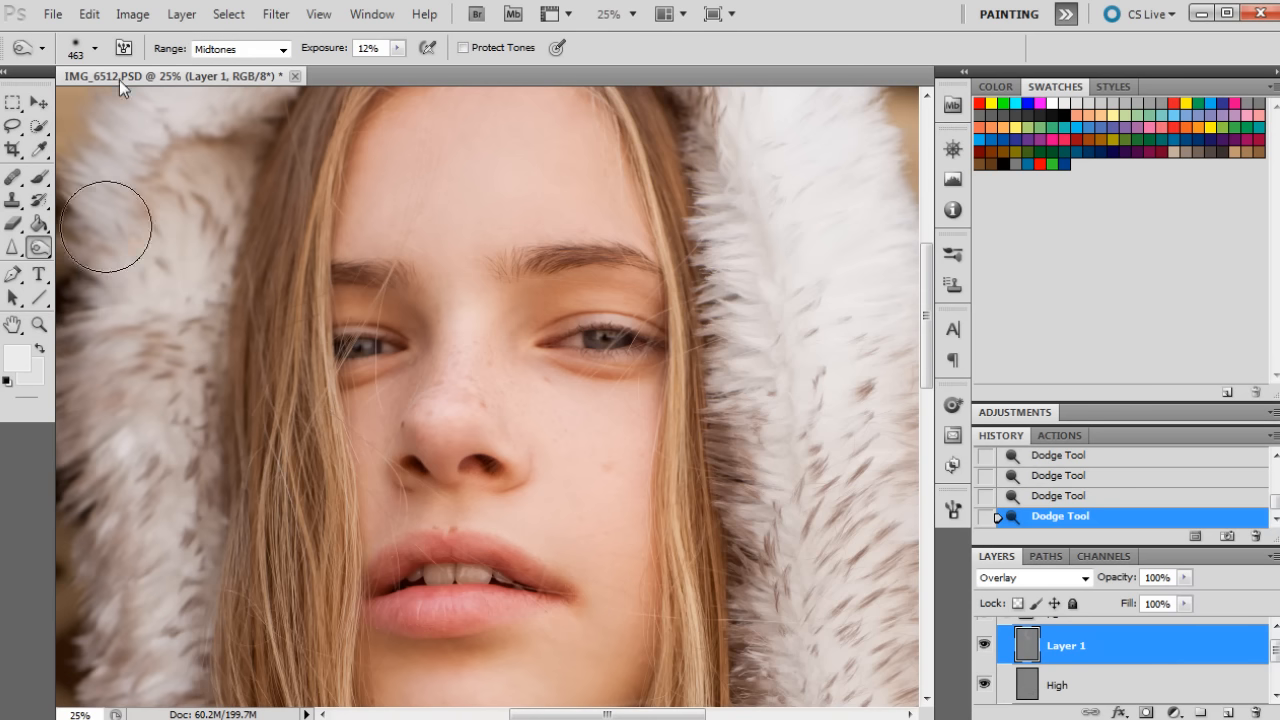
pyautogui.click(95, 47)
pyautogui.click(103, 104)
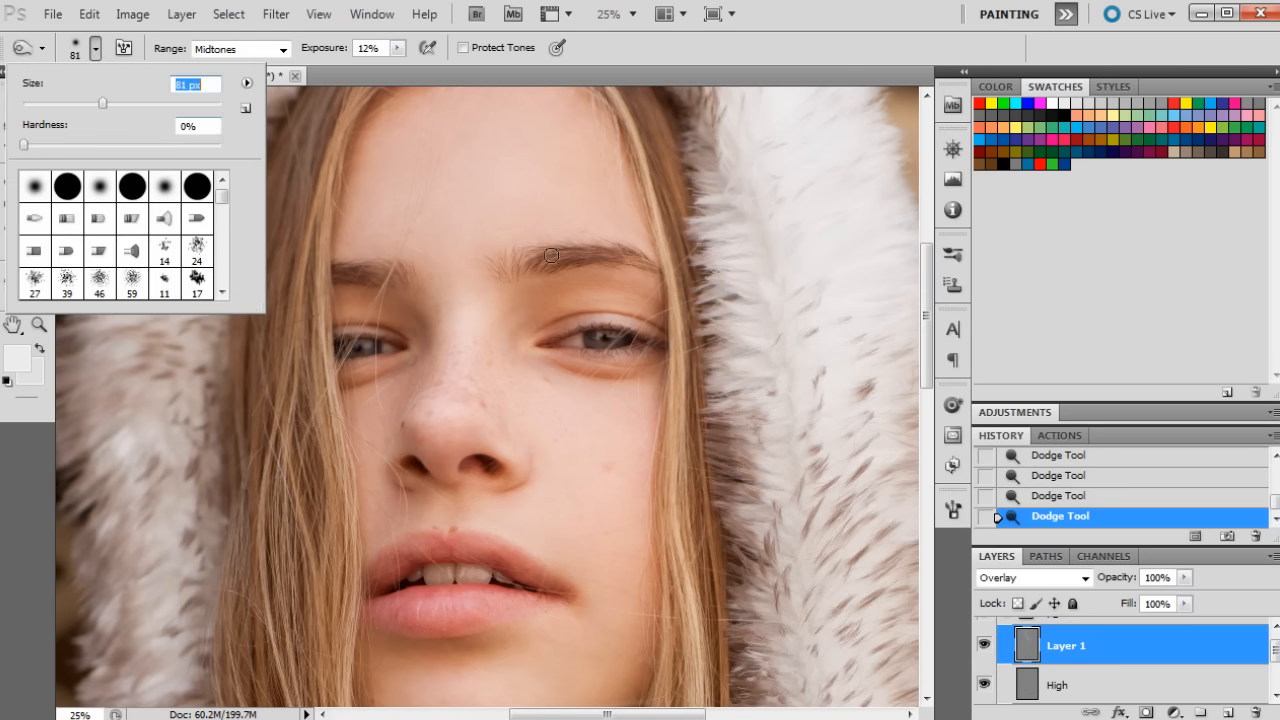
pyautogui.write('36')
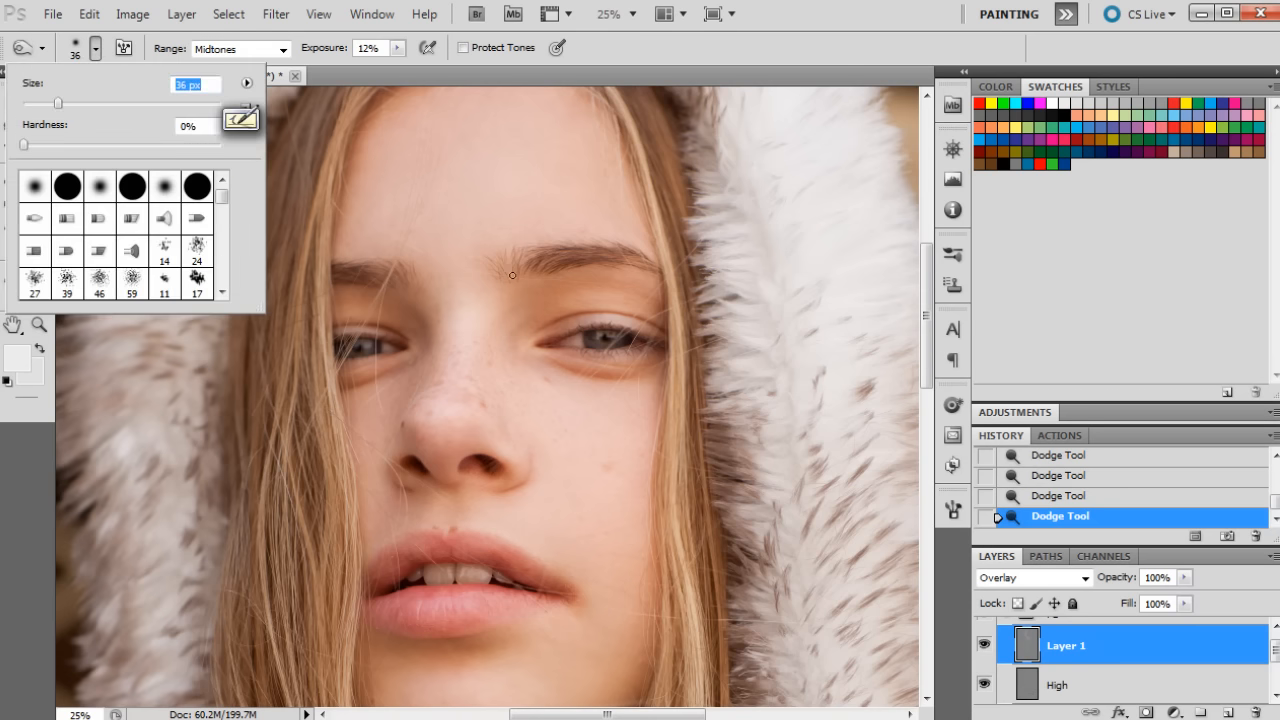
pyautogui.press('Return')
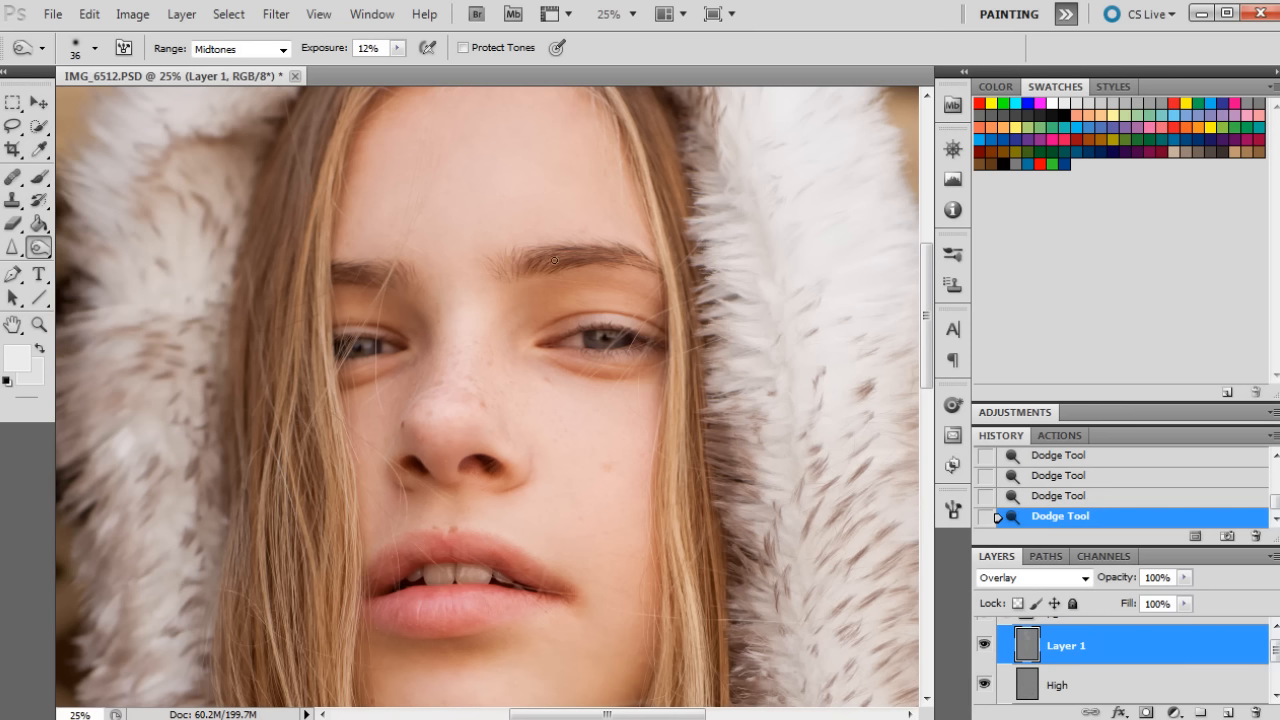
# Burn the midtones of the eyebrows and along the eye's lash line to darken them.
pyautogui.click(646, 257)
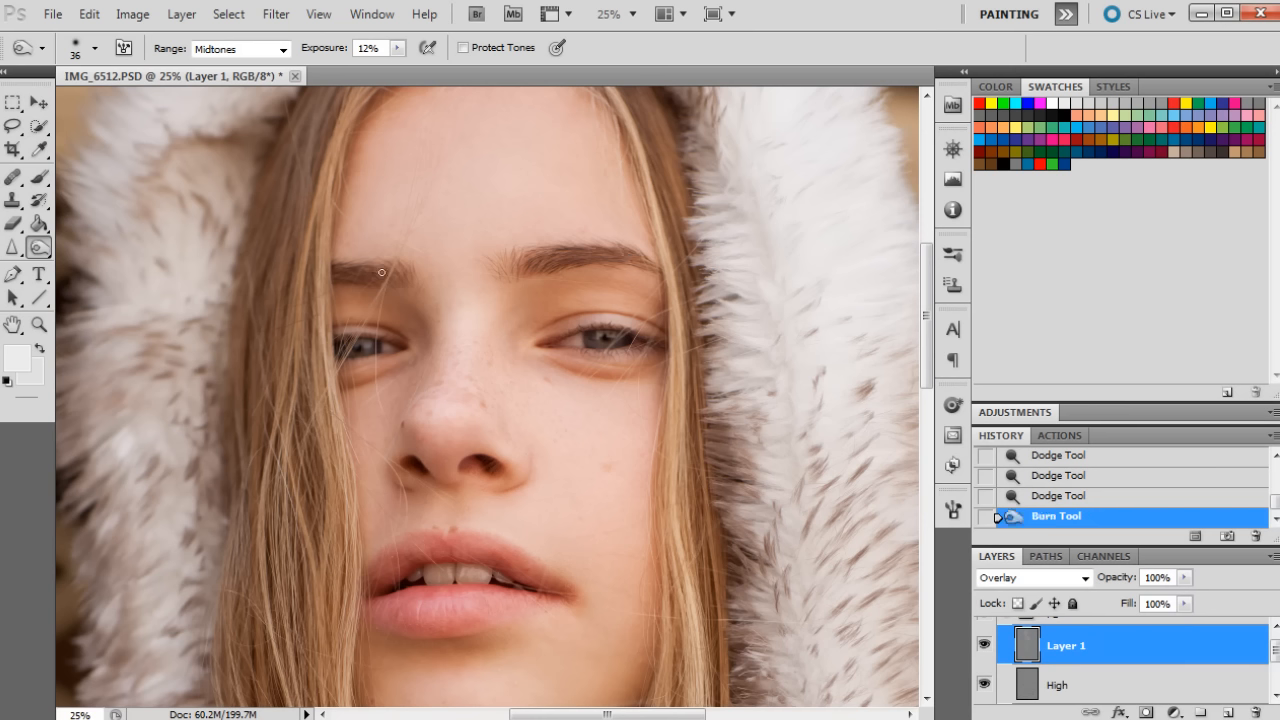
pyautogui.click(604, 343)
pyautogui.click(642, 336)
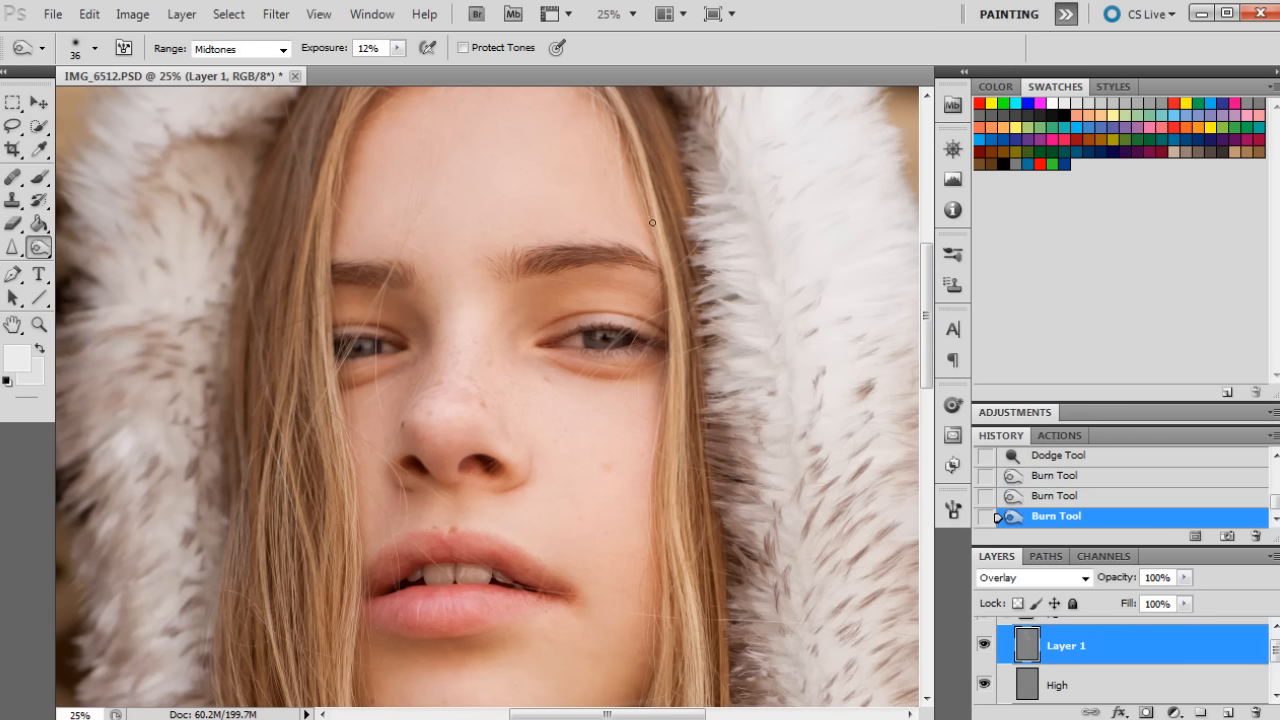
pyautogui.moveTo(626, 337); pyautogui.dragTo(646, 334)
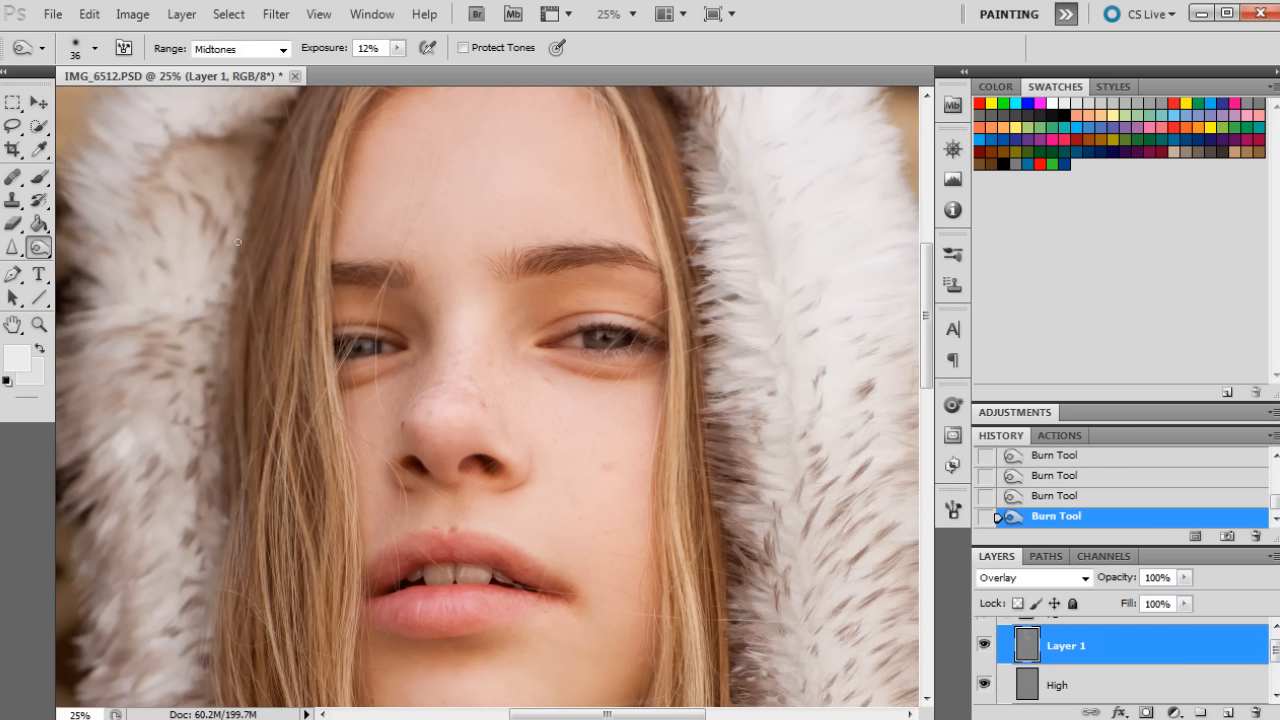
# Return to the Dodge tool, set its brush size to 53 px and brighten the irises of both eyes.
pyautogui.click(39, 324)
pyautogui.rightClick(564, 284)
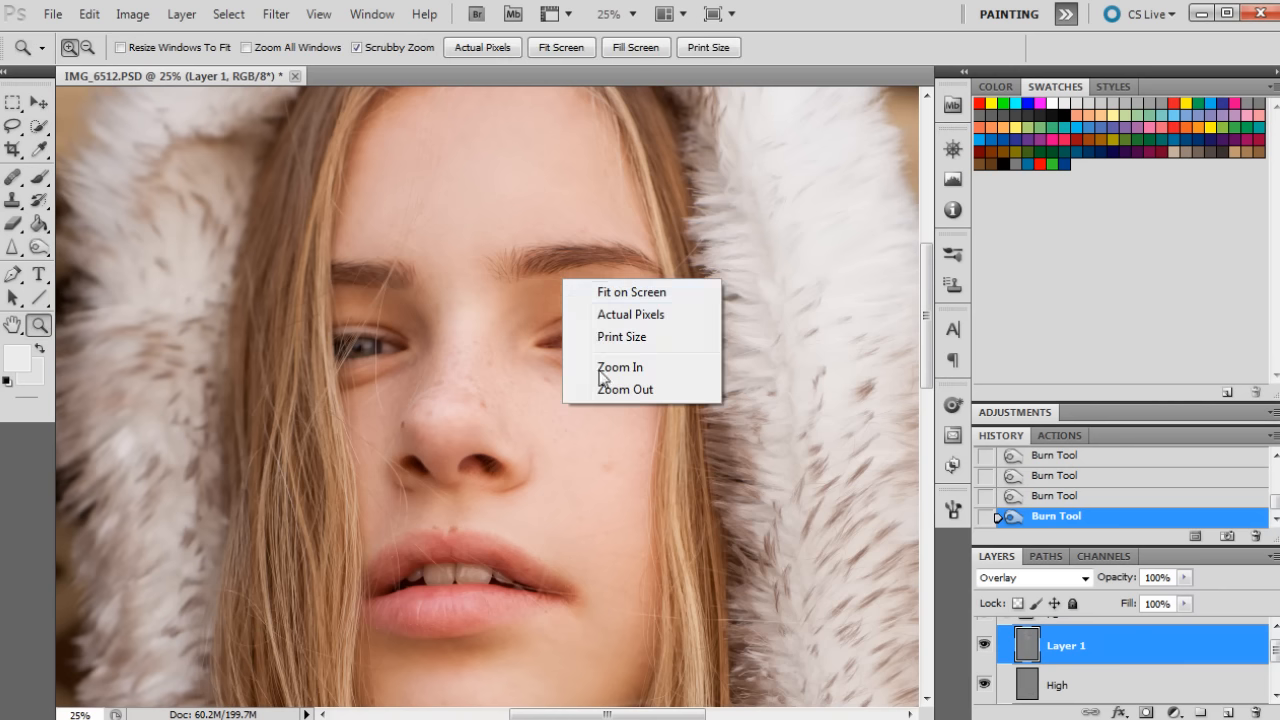
pyautogui.click(601, 392)
pyautogui.click(598, 392)
pyautogui.rightClick(571, 286)
pyautogui.click(614, 398)
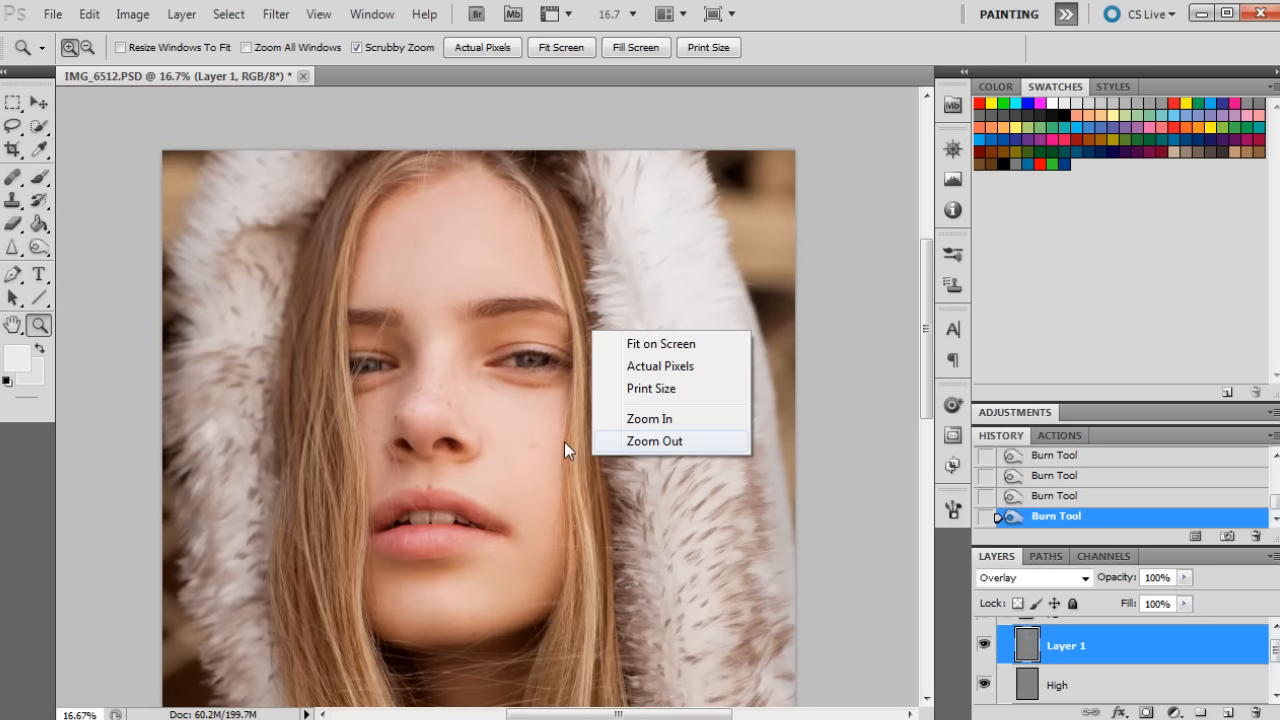
pyautogui.click(387, 285)
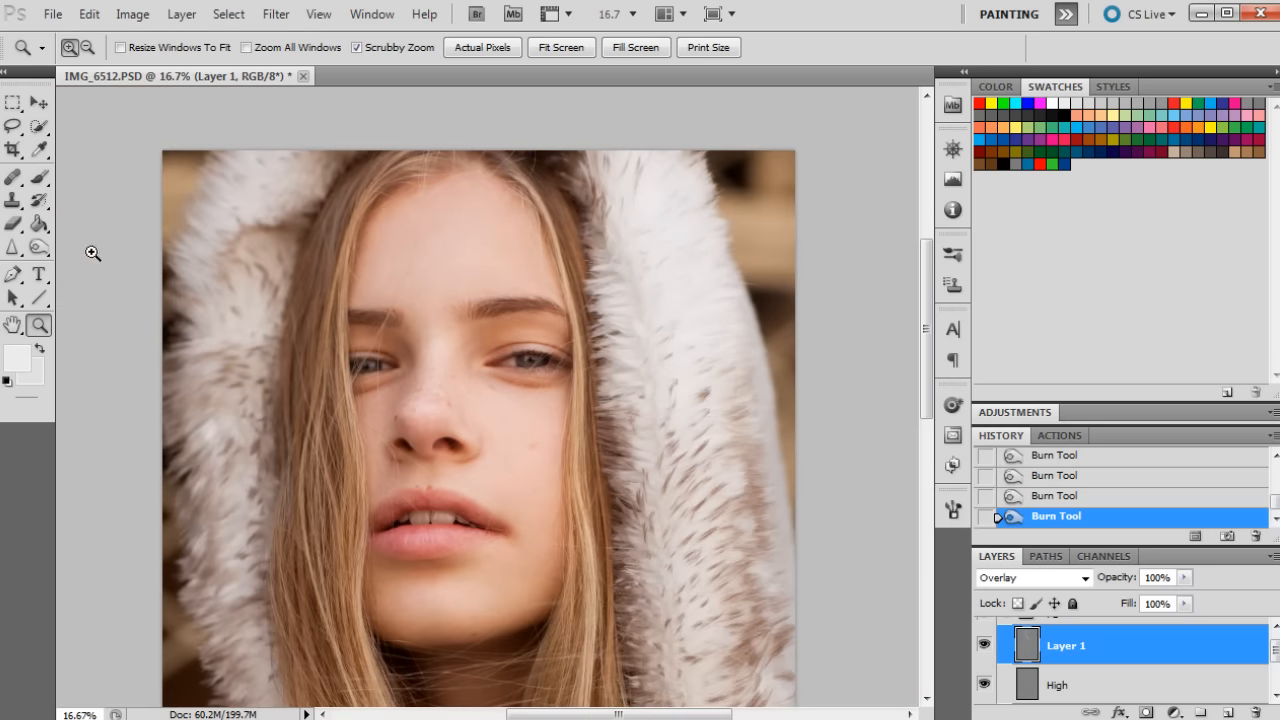
pyautogui.click(39, 247)
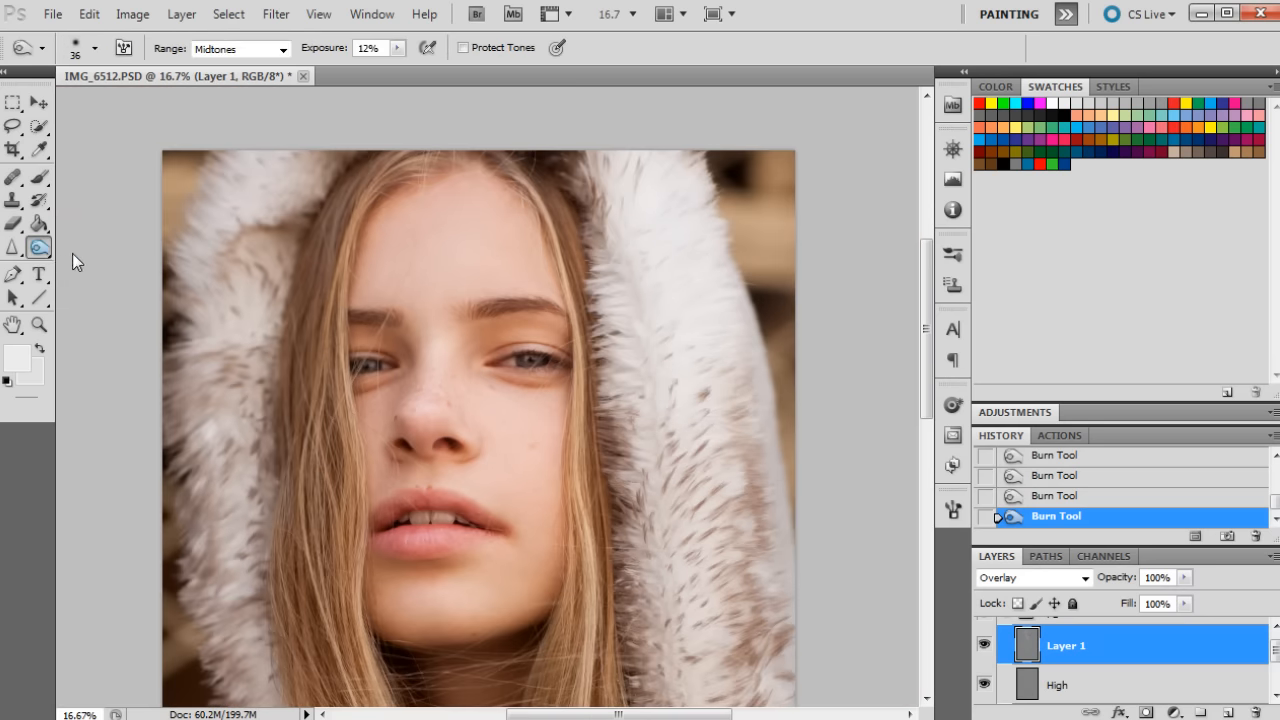
pyautogui.click(95, 52)
pyautogui.click(75, 105)
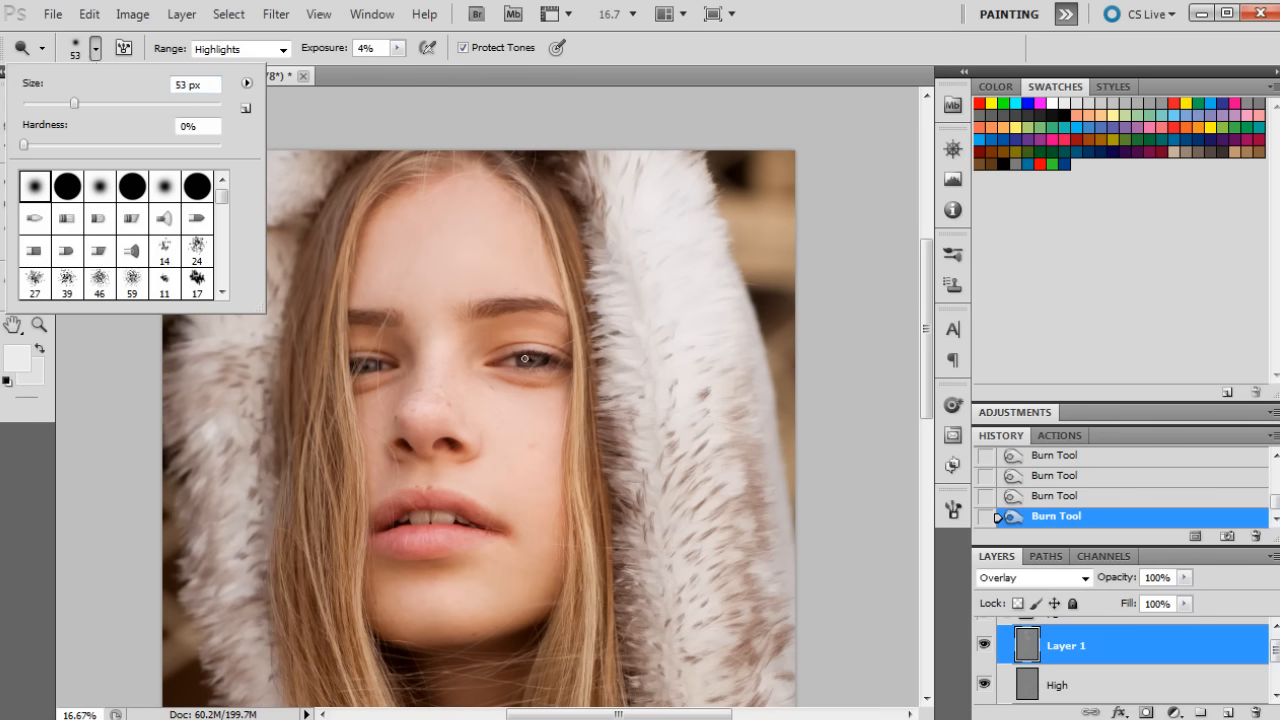
pyautogui.click(550, 362)
pyautogui.click(544, 354)
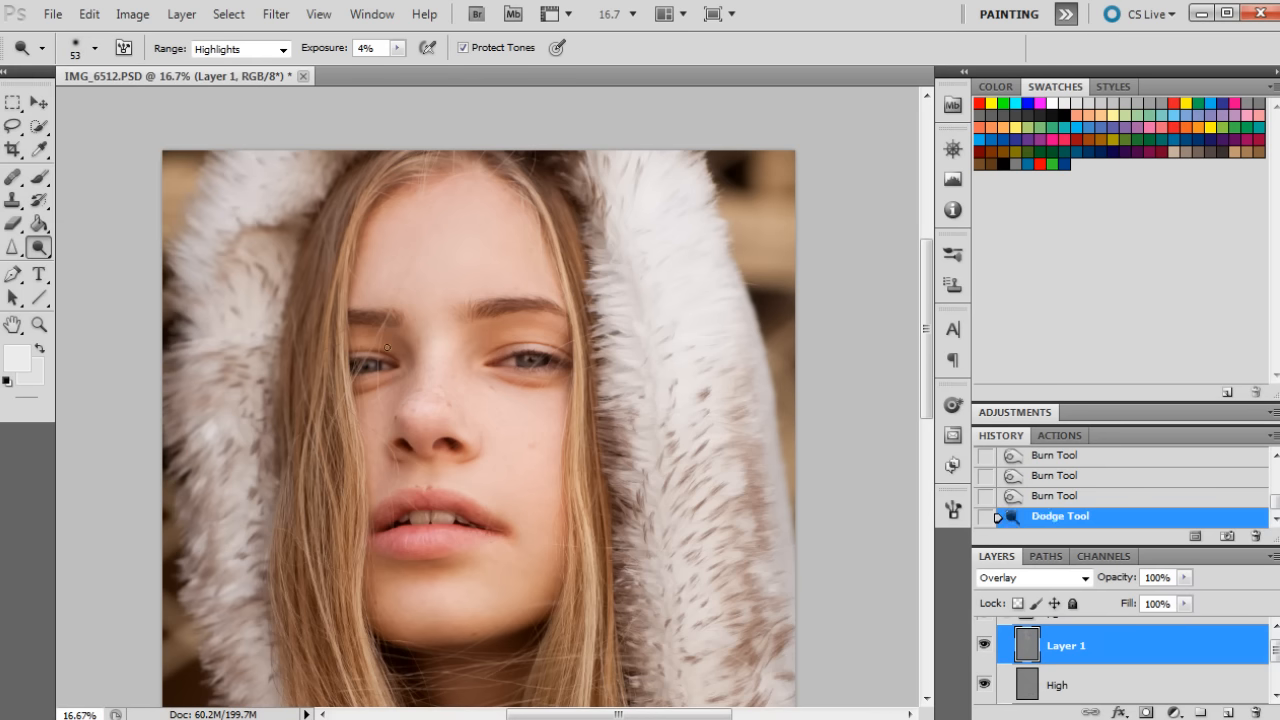
pyautogui.click(361, 358)
# Set the Dodge brush size to 80 px and lighten the areas around both eyebrows.
pyautogui.click(94, 48)
pyautogui.moveTo(104, 110); pyautogui.dragTo(112, 110)
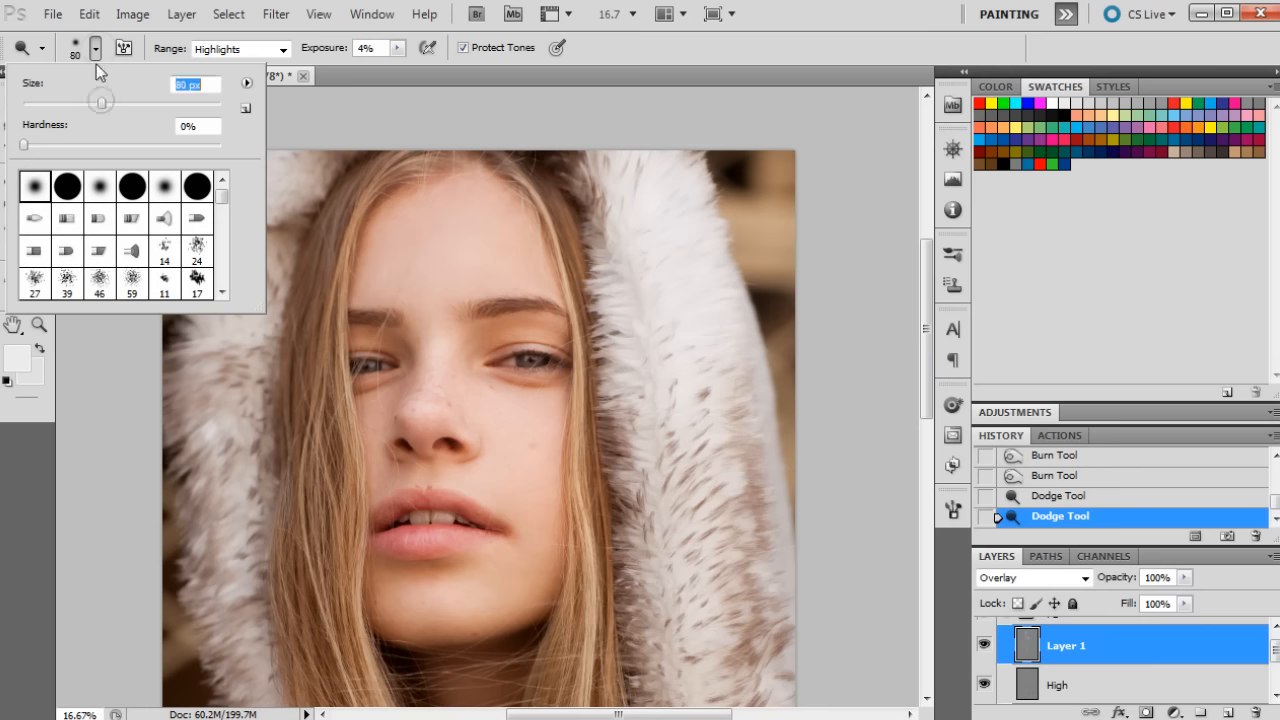
pyautogui.press('Return')
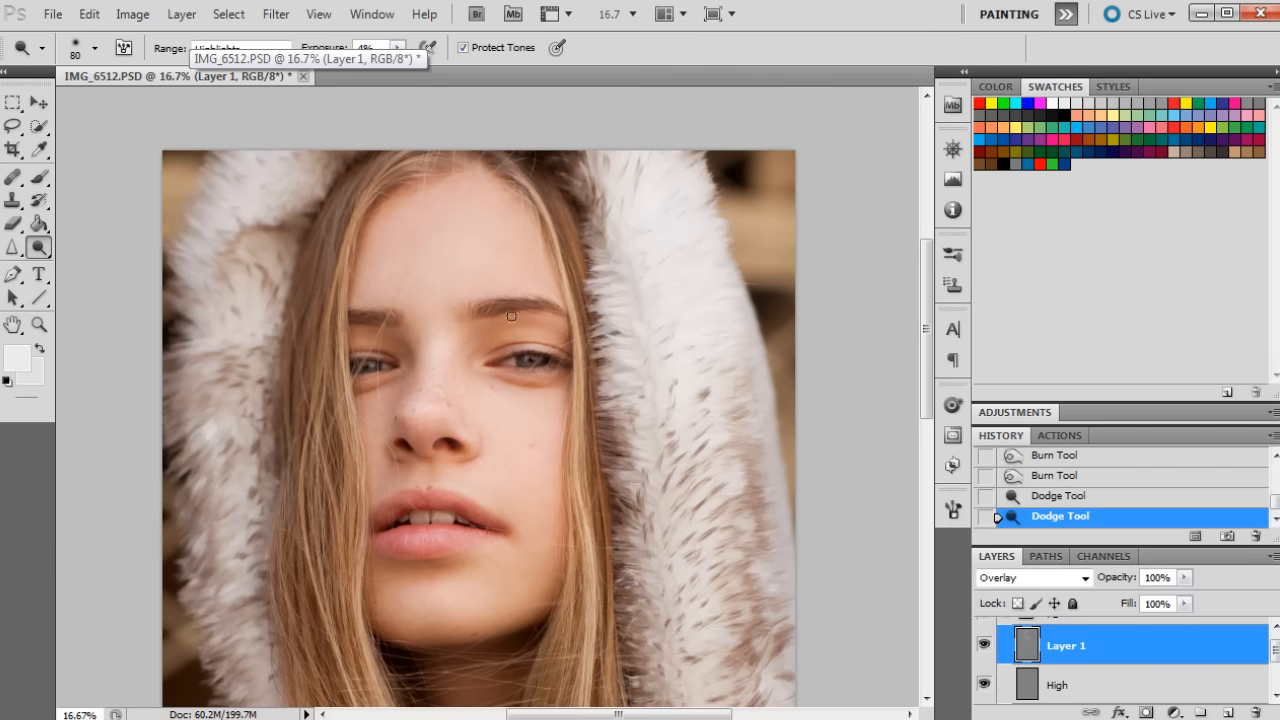
pyautogui.click(500, 278)
pyautogui.click(353, 334)
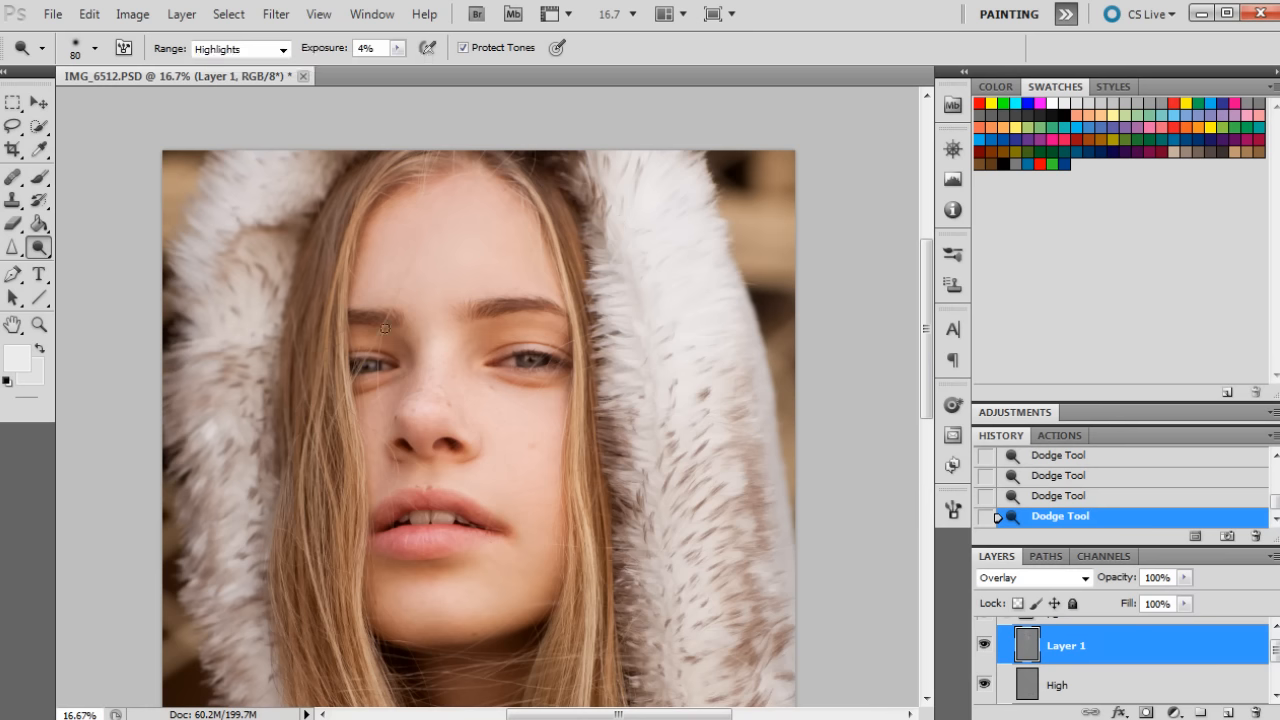
# Set the Dodge brush size to 329 px and lighten the cheek and the area around the eye.
pyautogui.click(94, 47)
pyautogui.click(94, 47)
pyautogui.click(94, 48)
pyautogui.click(151, 104)
pyautogui.moveTo(151, 104); pyautogui.dragTo(184, 104)
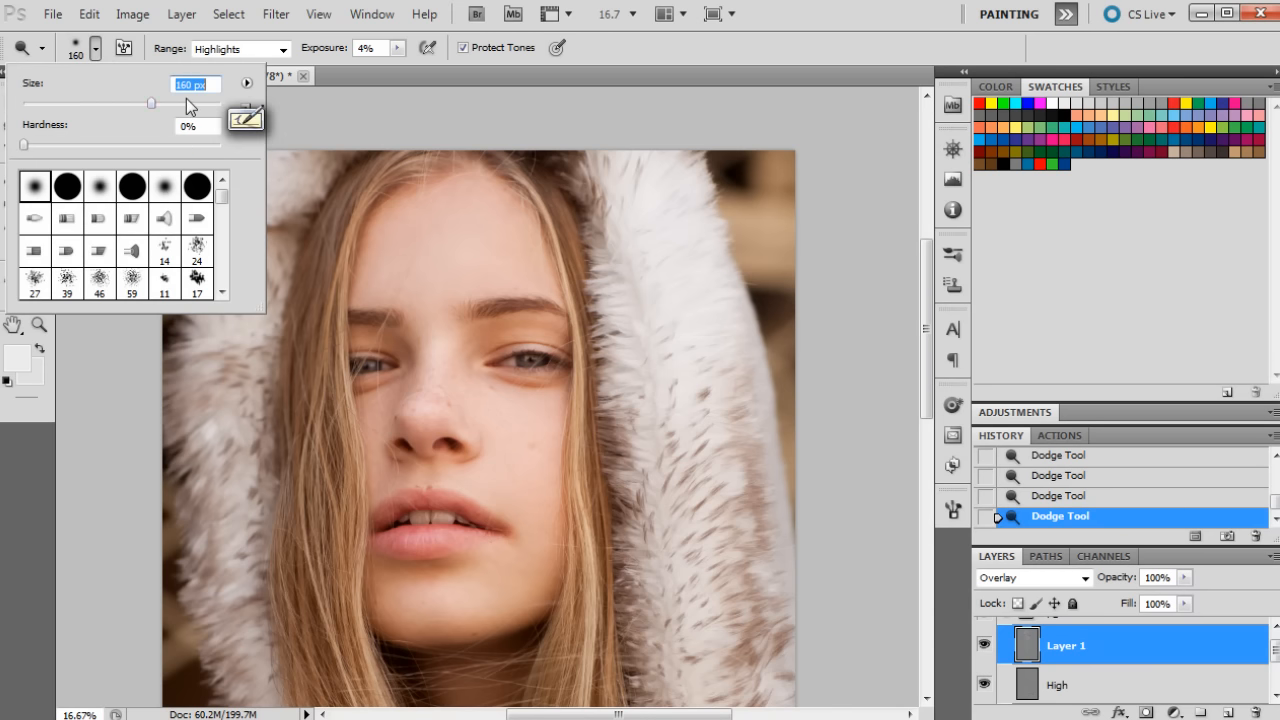
pyautogui.click(500, 418)
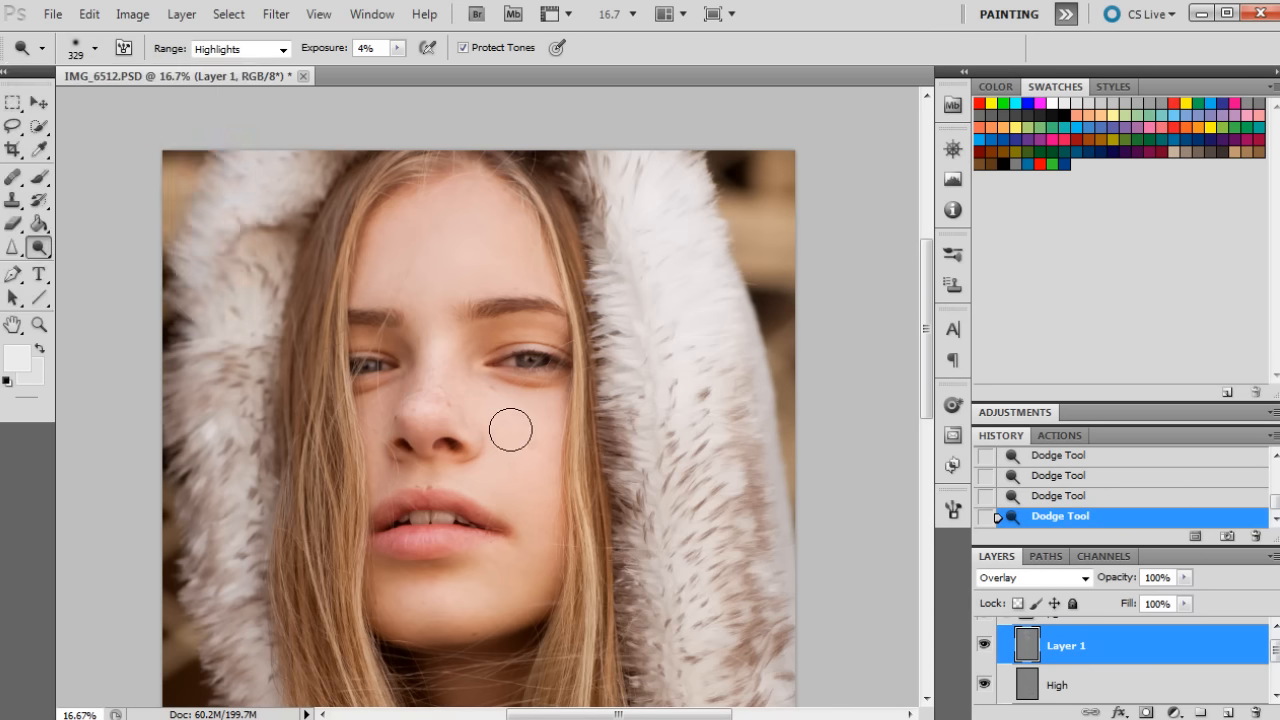
pyautogui.moveTo(930, 300); pyautogui.dragTo(930, 340)
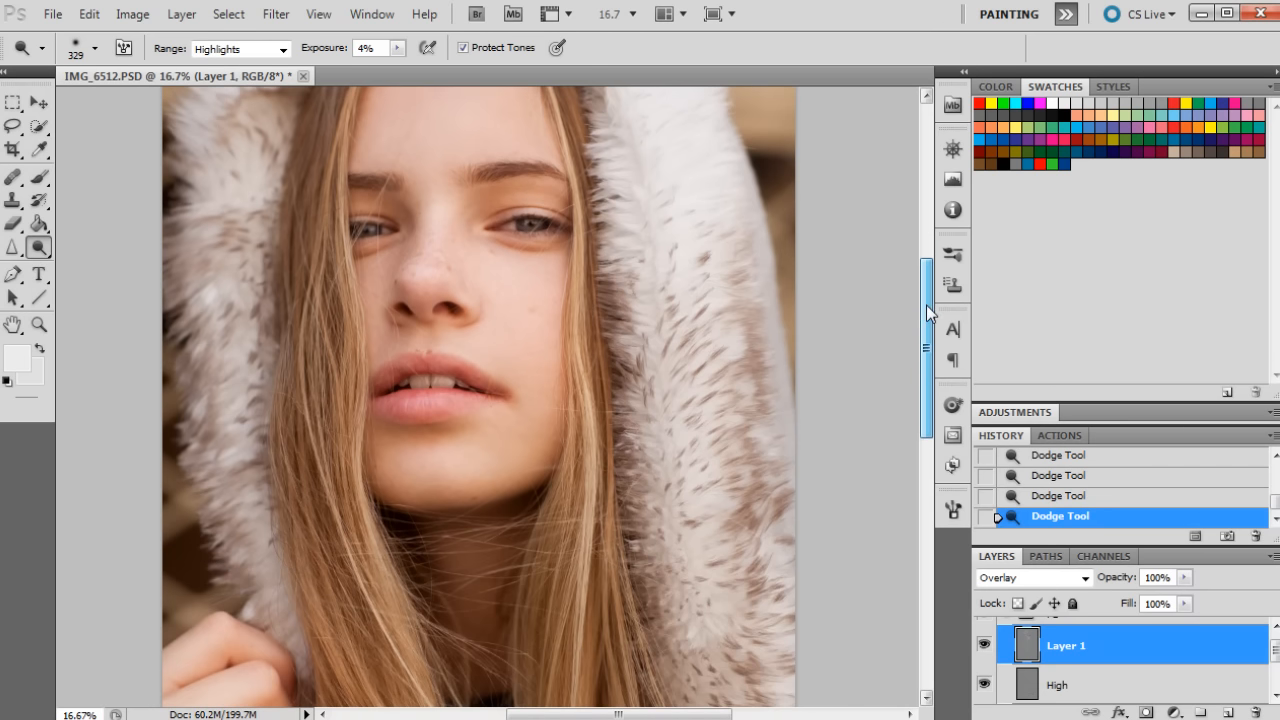
pyautogui.moveTo(926, 330); pyautogui.dragTo(926, 300)
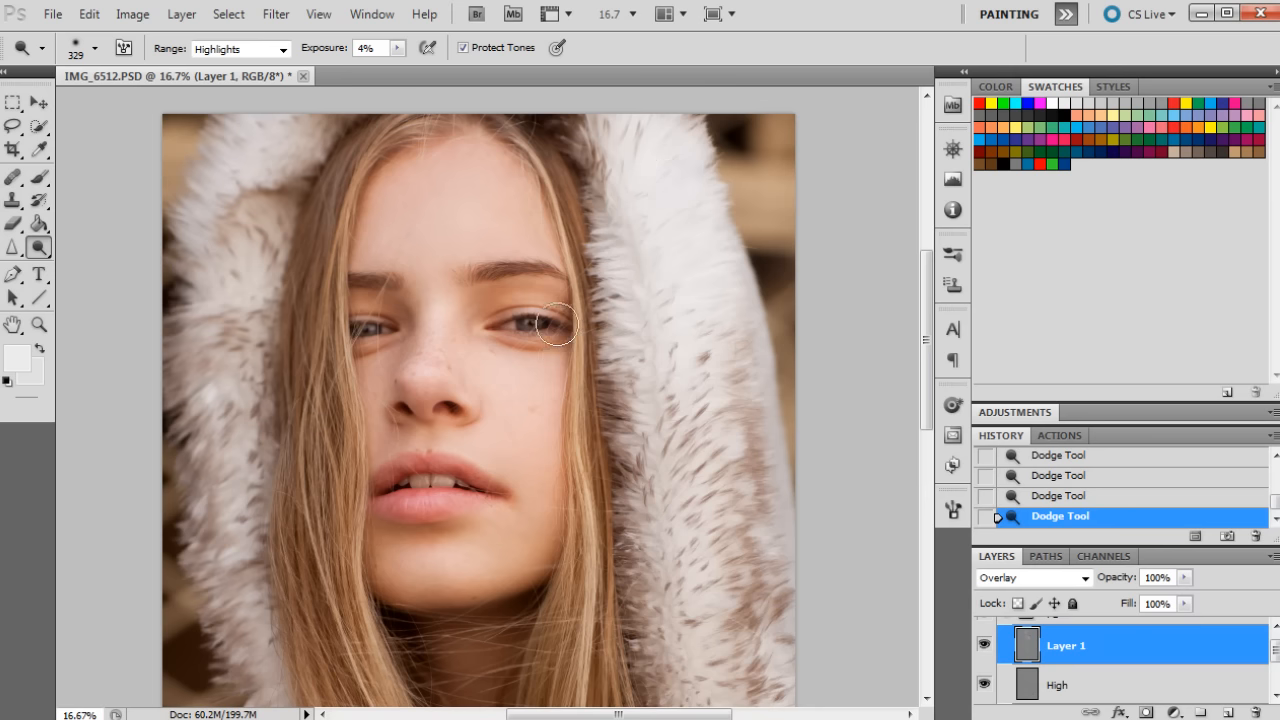
pyautogui.moveTo(480, 312); pyautogui.dragTo(555, 388)
pyautogui.moveTo(929, 312); pyautogui.dragTo(905, 338)
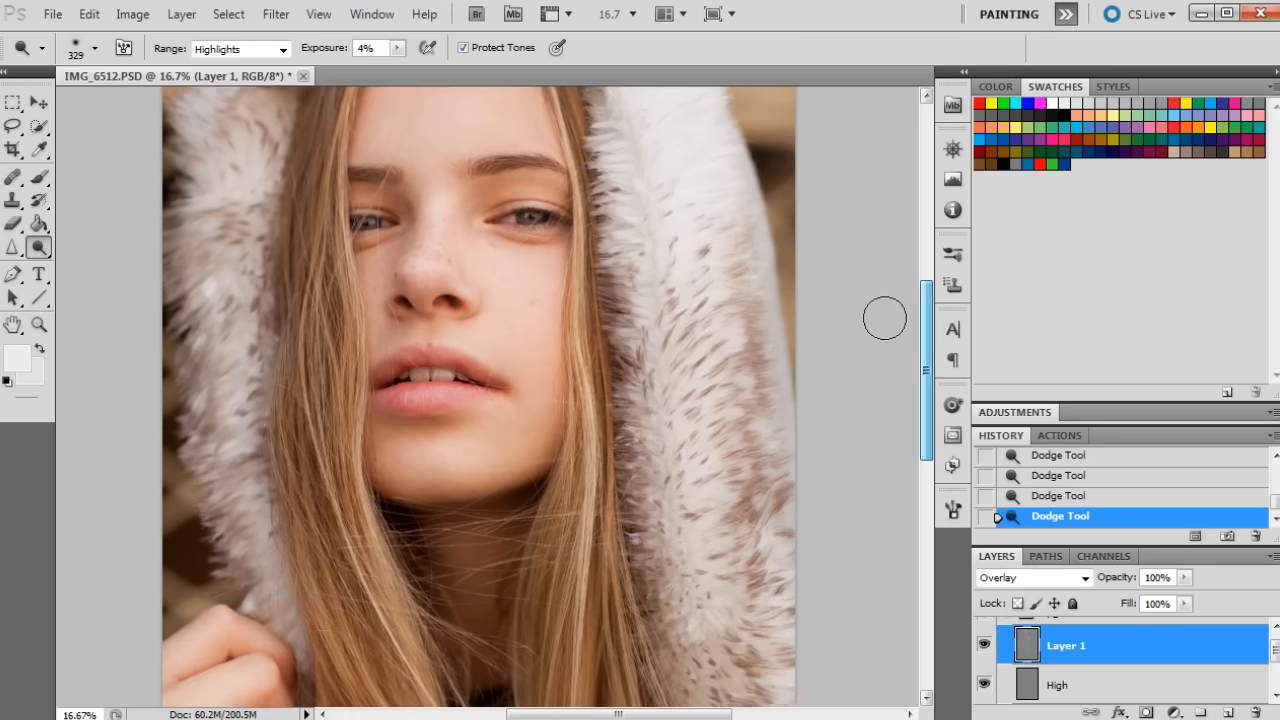
# Switch to the Burn tool, set its brush size to 277 px and burn midtones on the full portrait.
pyautogui.click(39, 324)
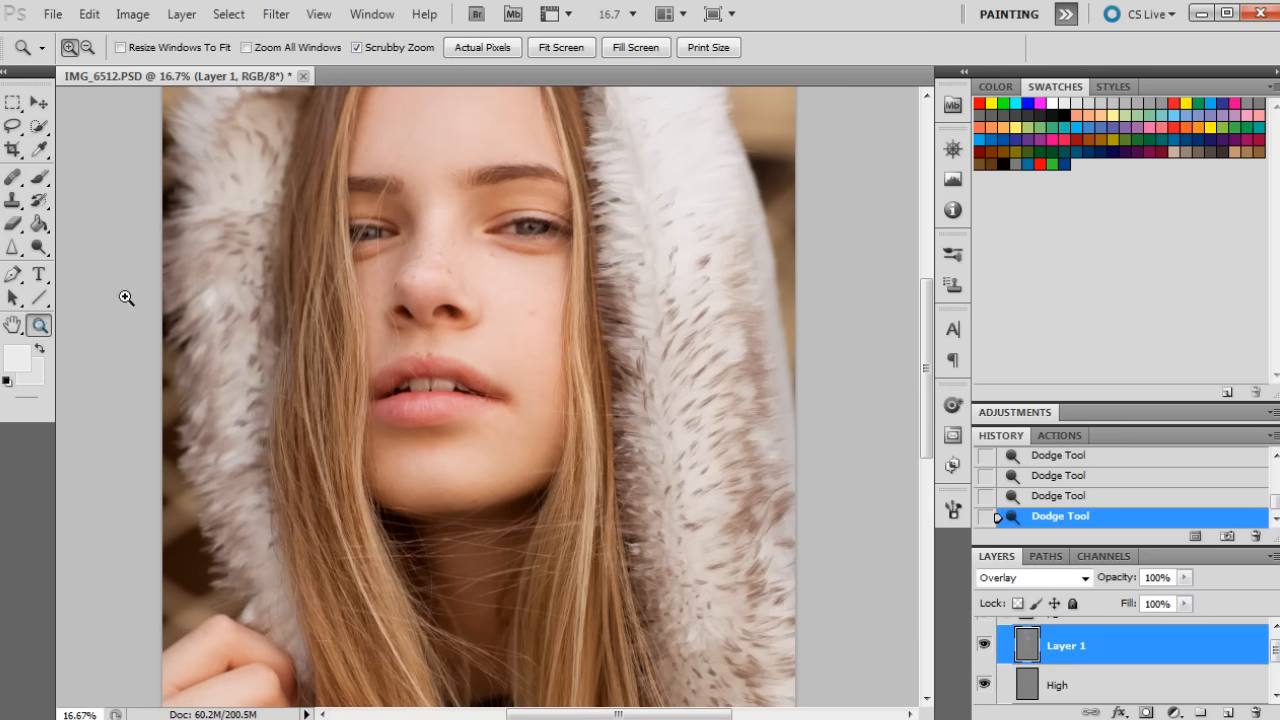
pyautogui.rightClick(562, 233)
pyautogui.click(605, 341)
pyautogui.rightClick(598, 256)
pyautogui.click(630, 367)
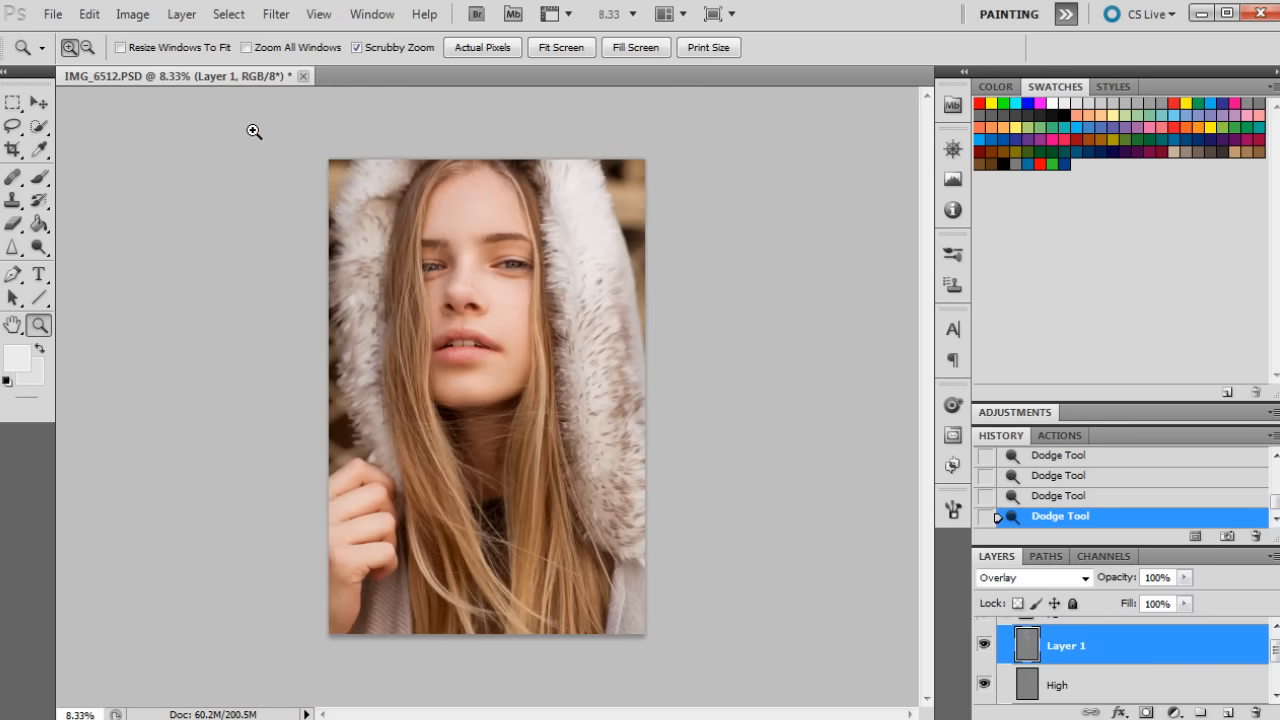
pyautogui.click(39, 247)
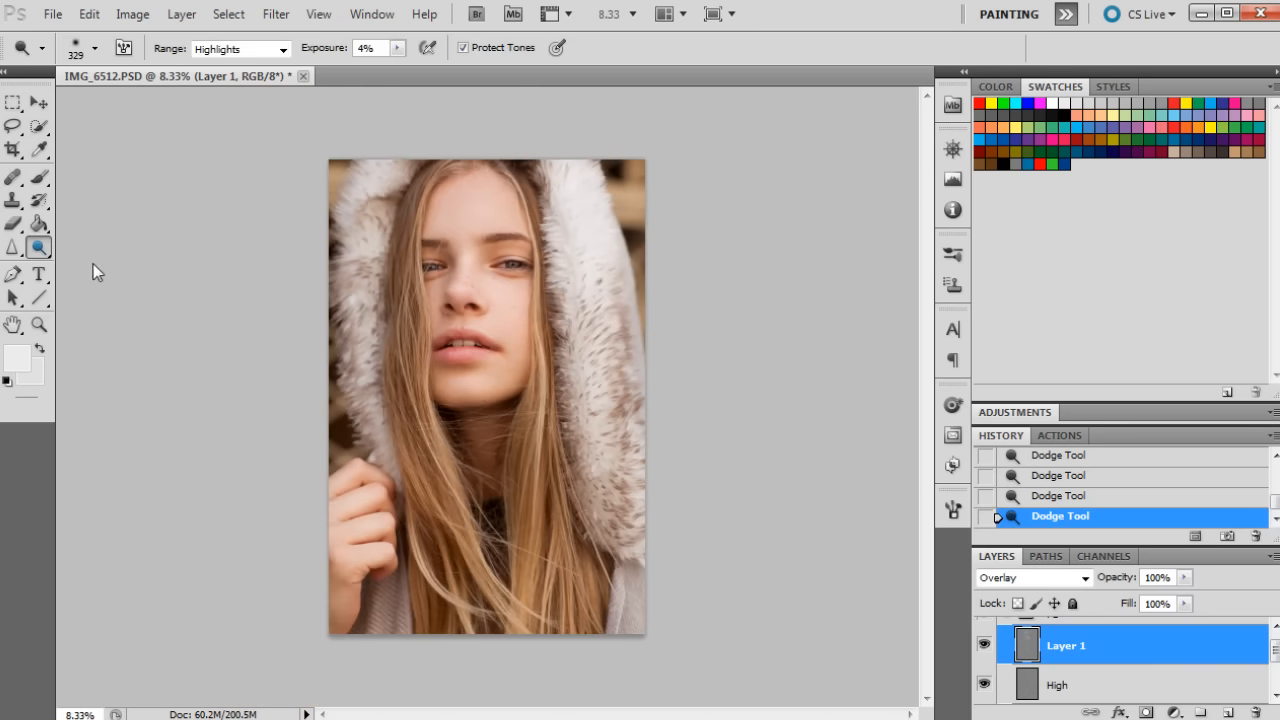
pyautogui.click(95, 47)
pyautogui.moveTo(134, 103); pyautogui.dragTo(140, 103)
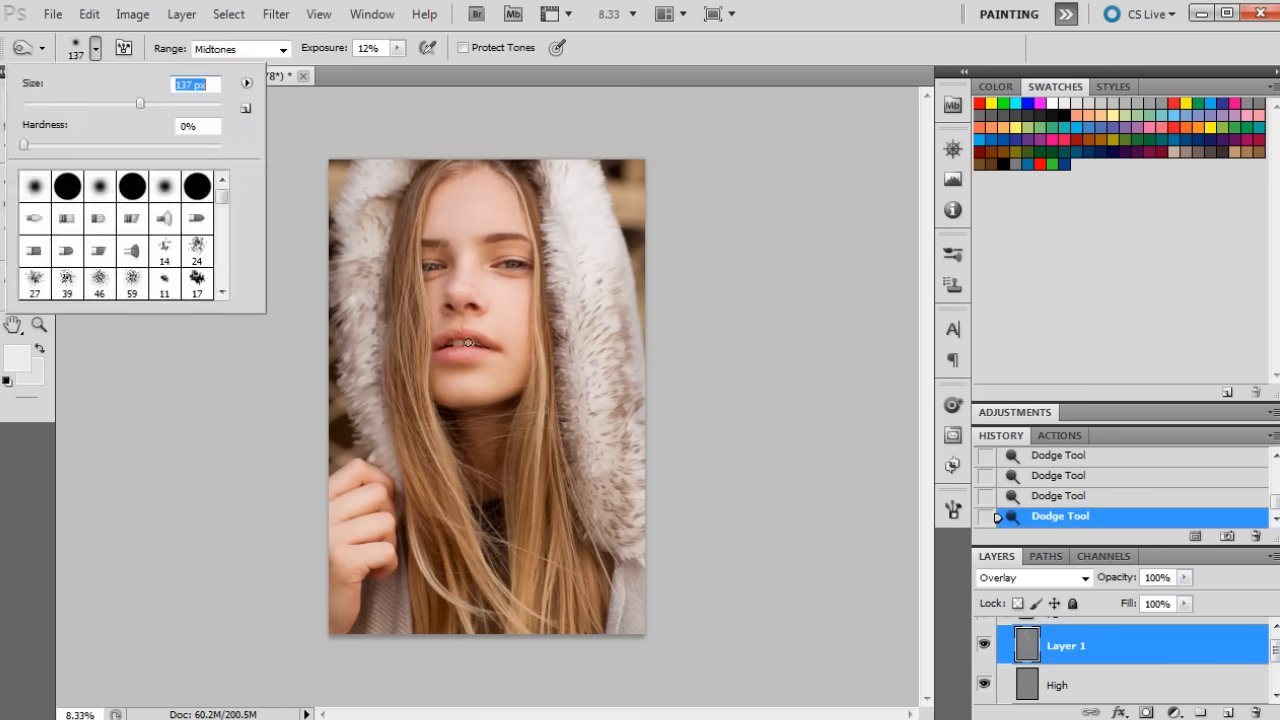
pyautogui.write('277')
pyautogui.press('Return')
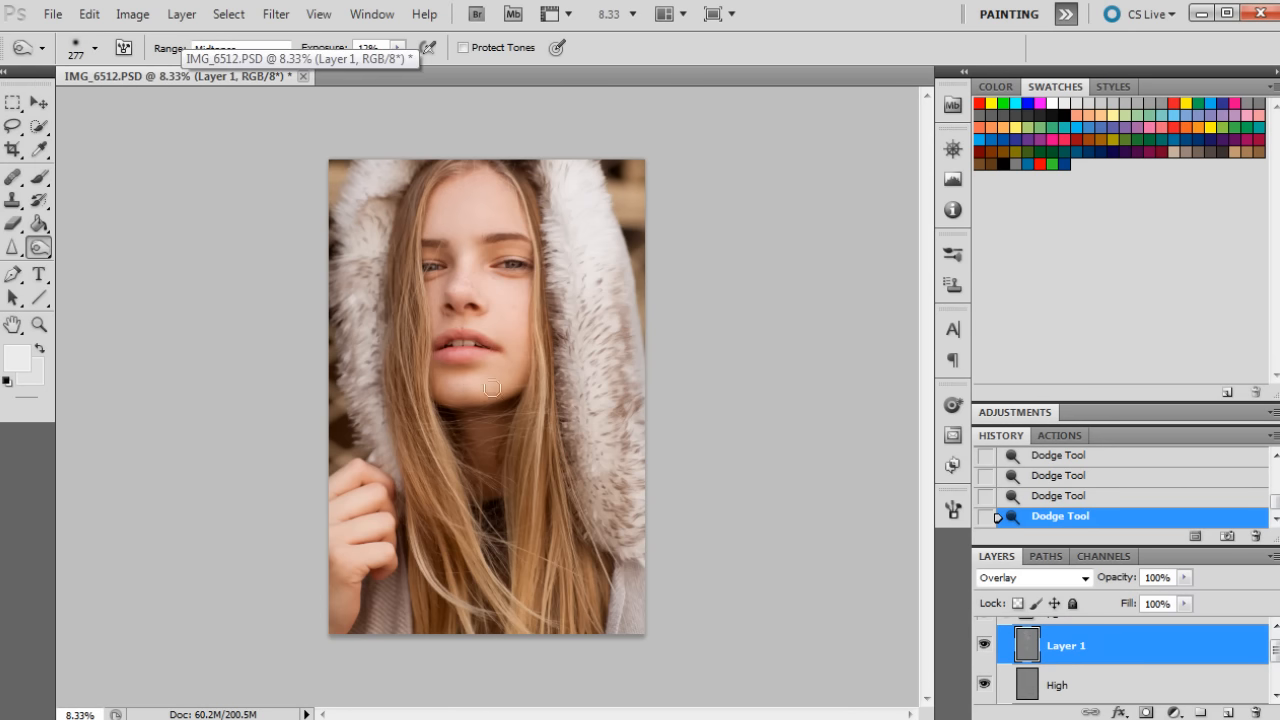
pyautogui.keyDown('alt'); pyautogui.click(594, 166); pyautogui.keyUp('alt')
# Switch back to the Dodge tool and set its brush size to 401 px for the hair.
pyautogui.moveTo(39, 248); pyautogui.dragTo(107, 251)
pyautogui.click(95, 47)
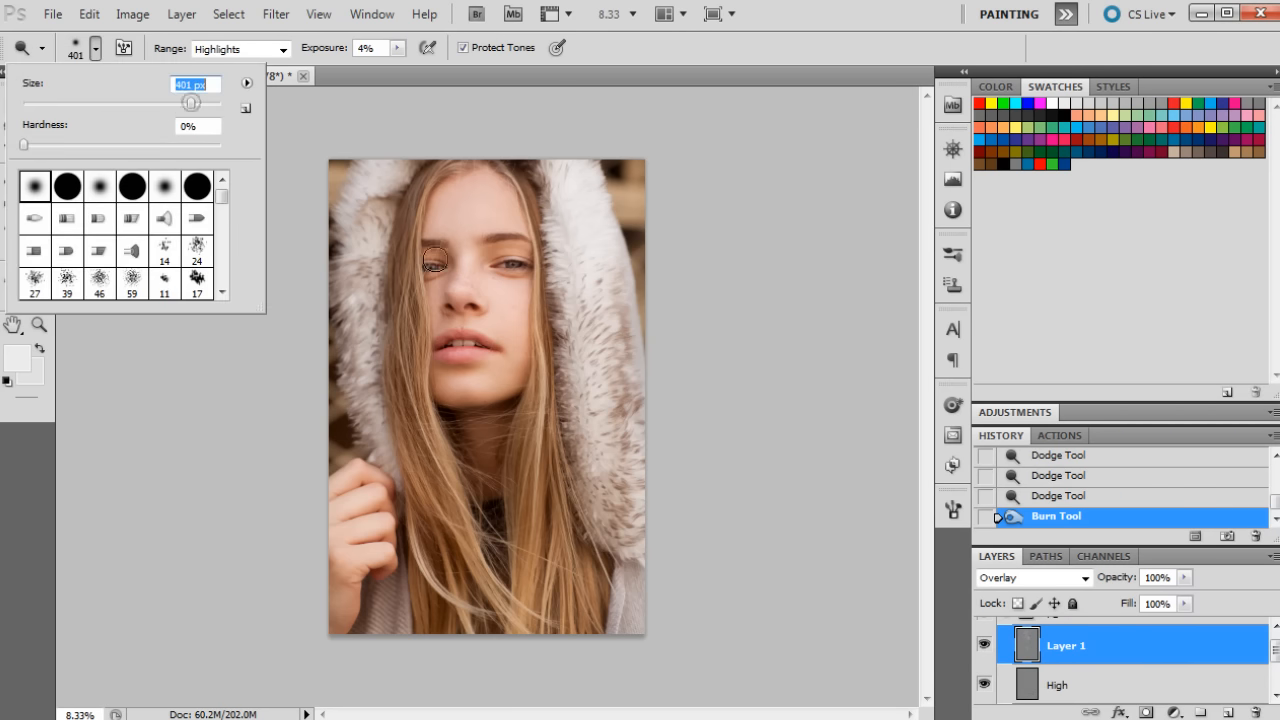
pyautogui.click(402, 262)
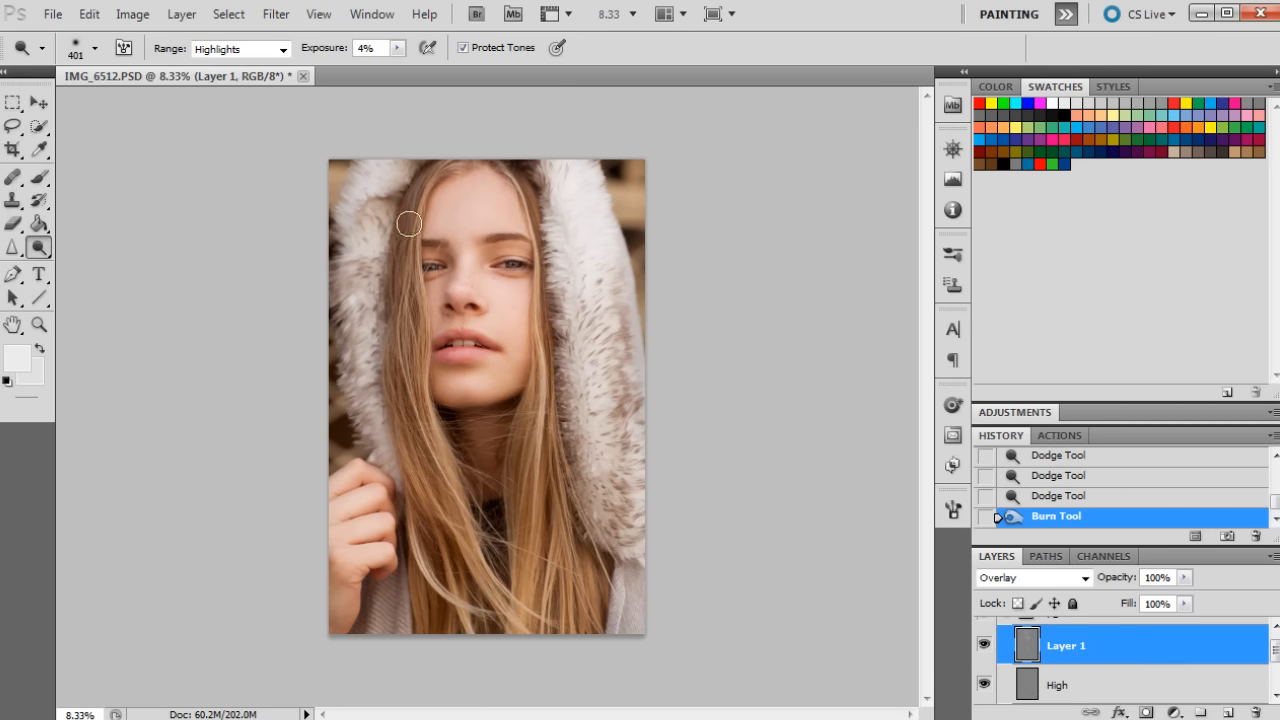
# Dodge the hair highlights beside the neck and store the retouched state as a new history snapshot.
pyautogui.click(561, 404)
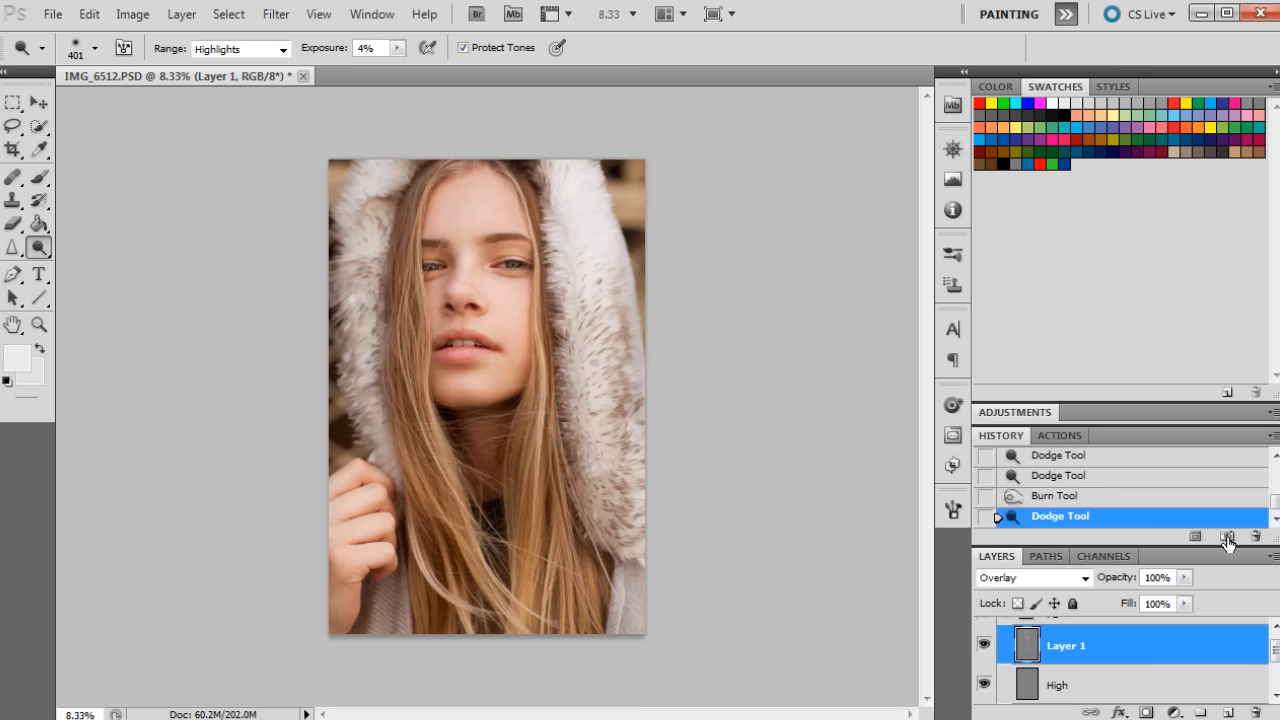
pyautogui.click(1228, 541)
# Compare the original IMG_6512.PSD state with the newest history snapshot, ending on that snapshot.
pyautogui.click(1275, 465)
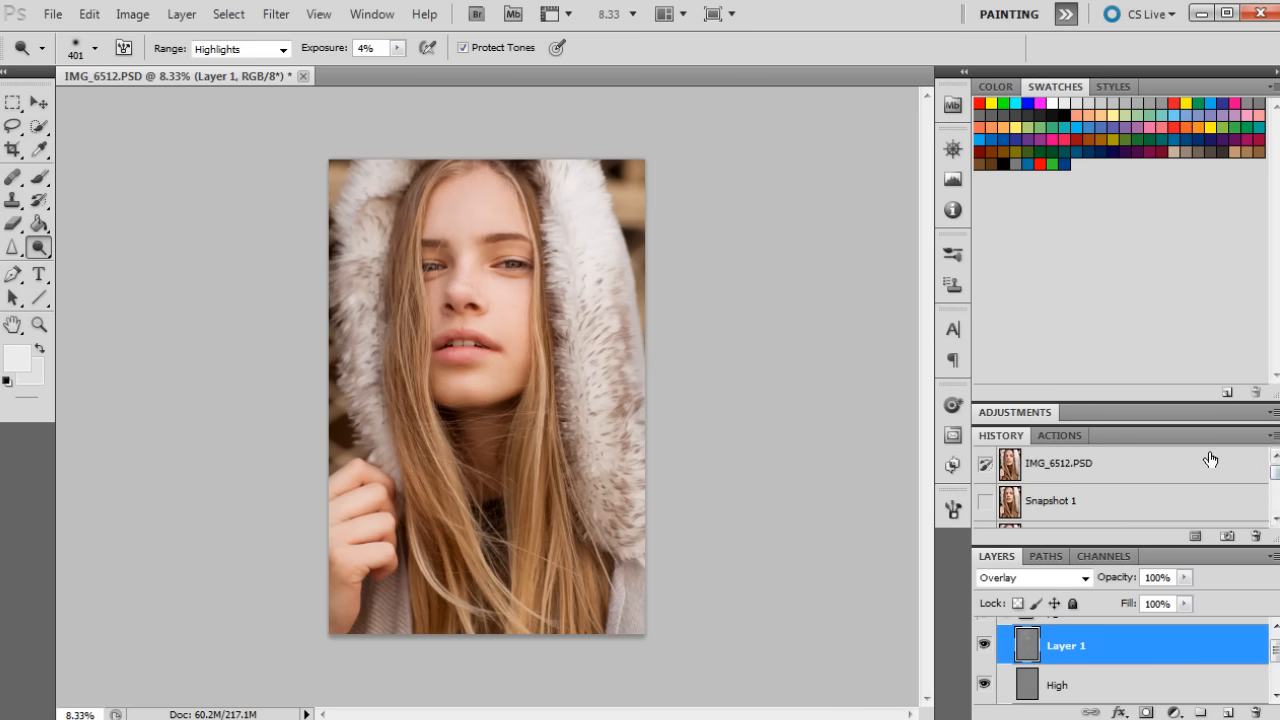
pyautogui.click(1230, 462)
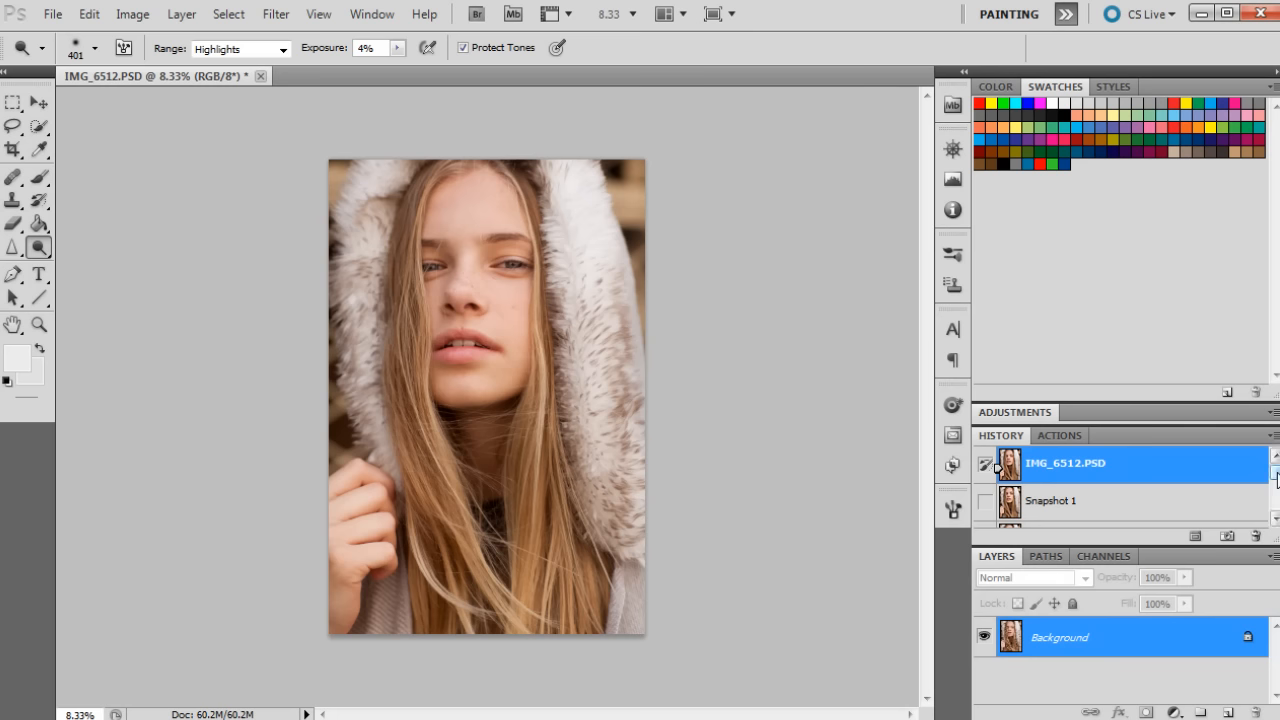
pyautogui.click(1228, 536)
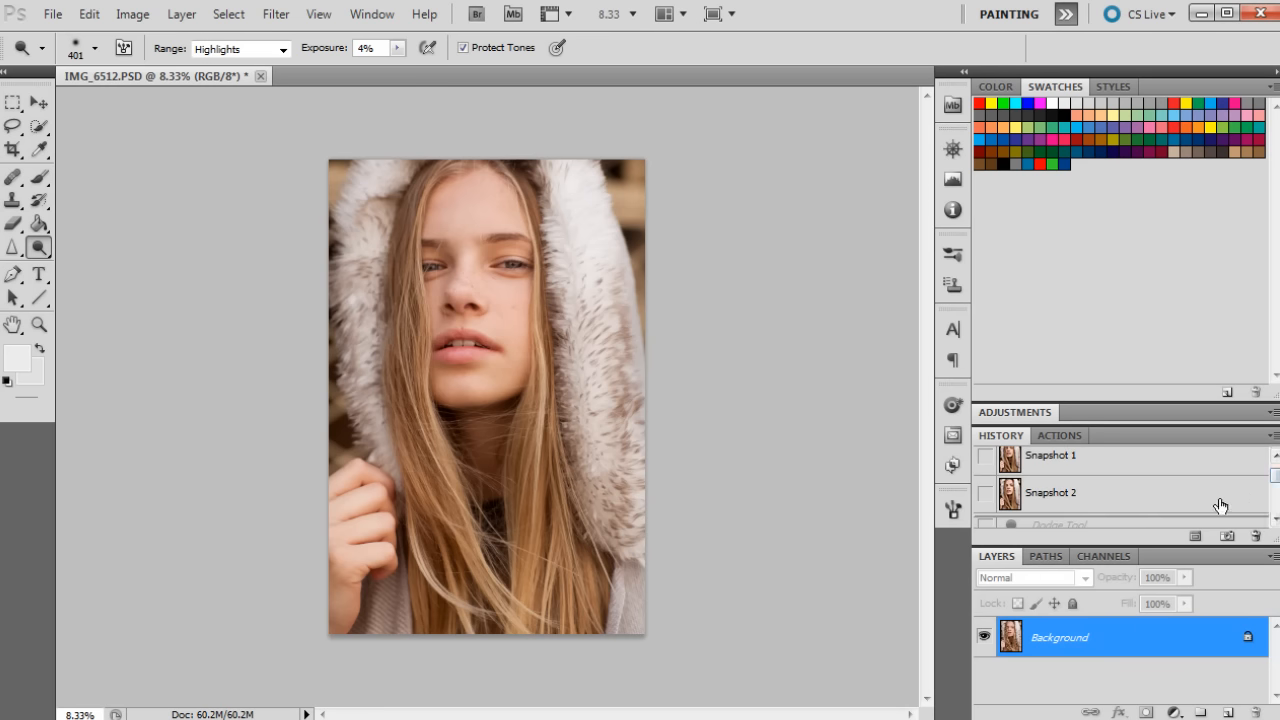
pyautogui.click(1214, 502)
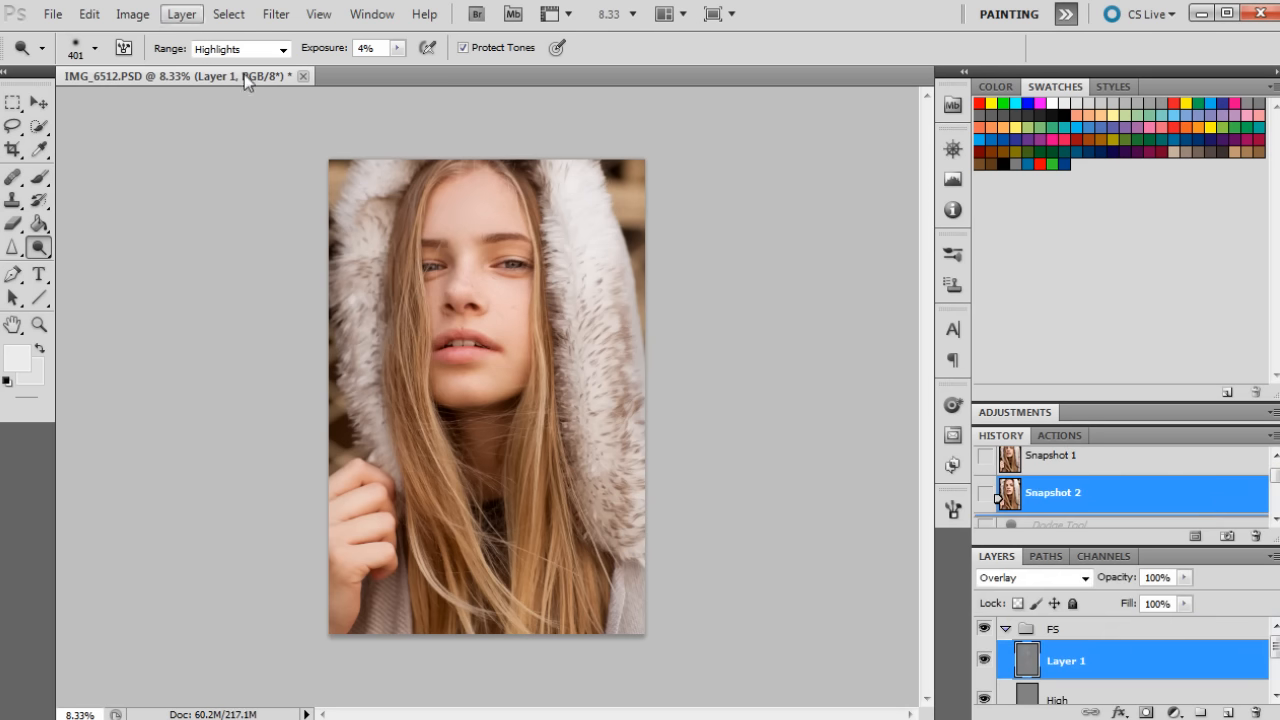
# Add a Solid Color fill layer in dark blue with the FS group selected.
pyautogui.click(1056, 630)
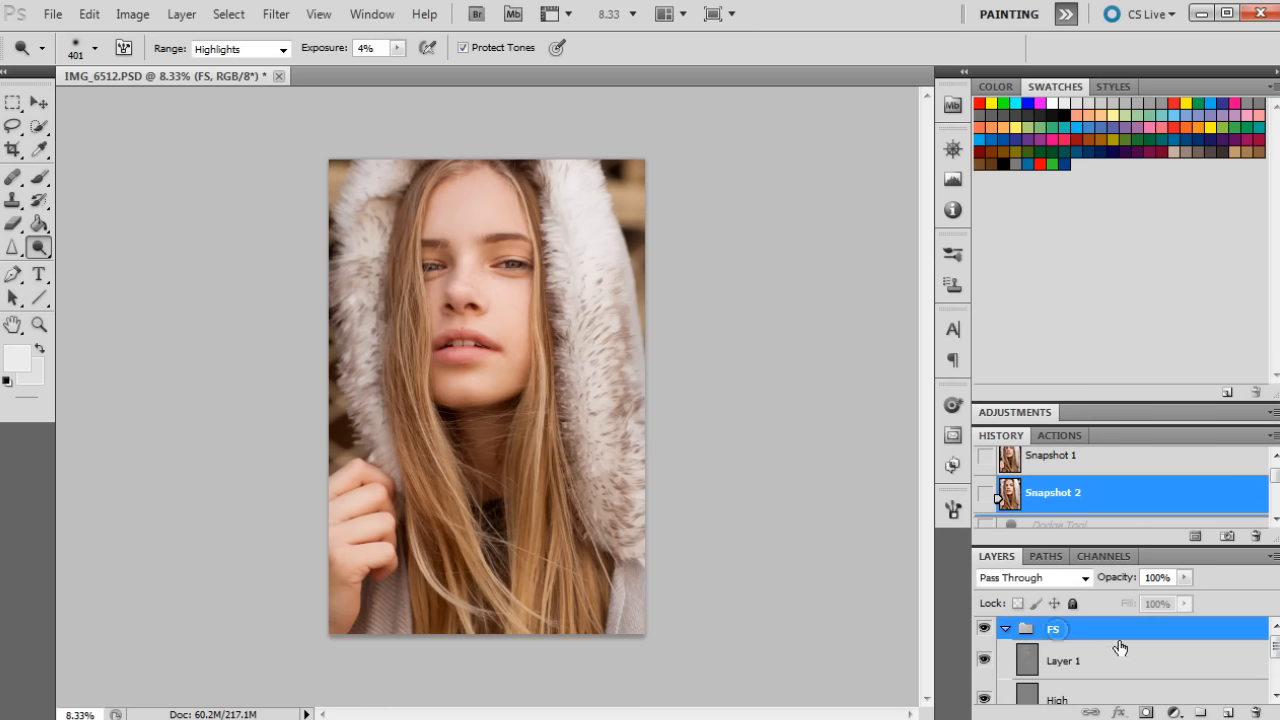
pyautogui.click(1175, 710)
pyautogui.click(1189, 292)
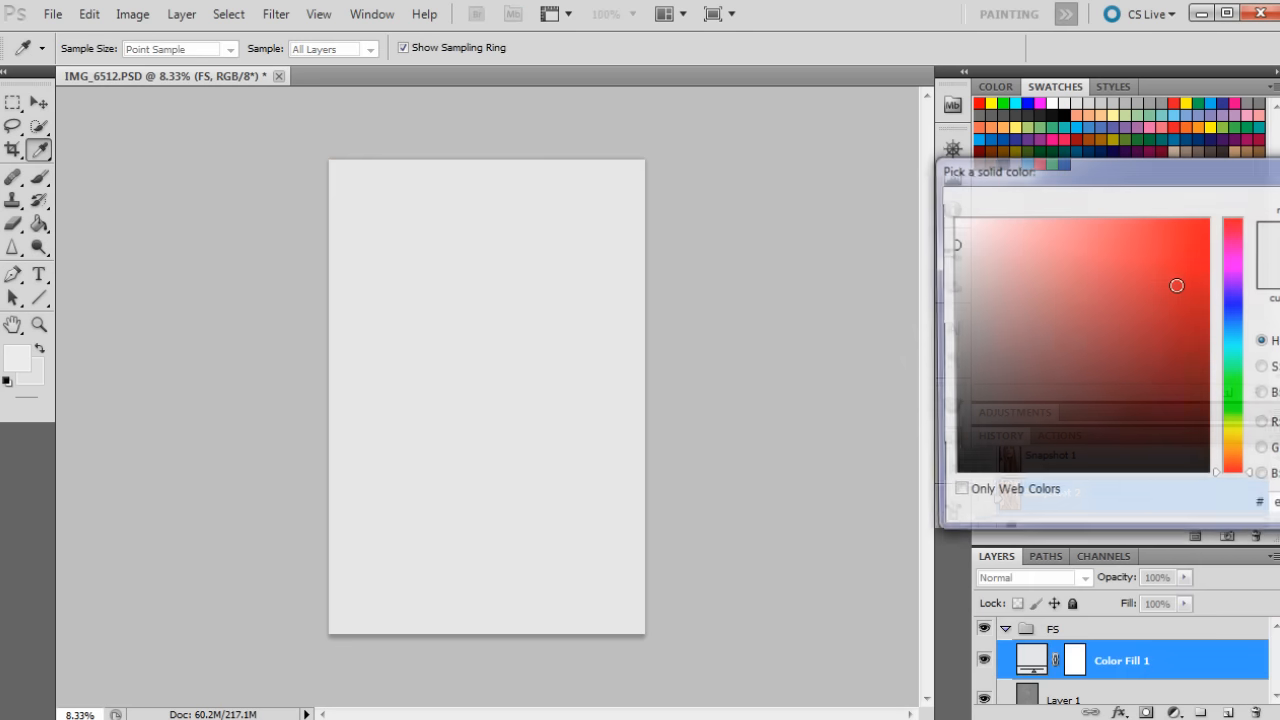
pyautogui.click(1232, 303)
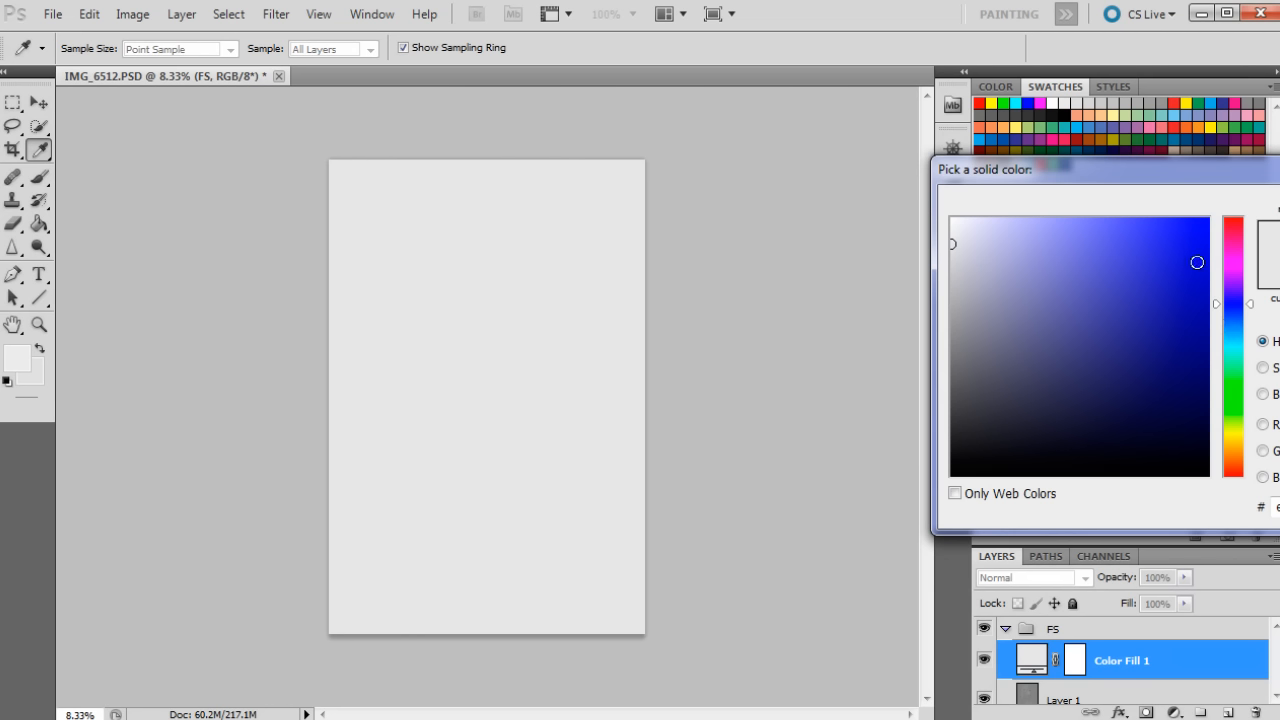
pyautogui.moveTo(1205, 290); pyautogui.dragTo(1197, 304)
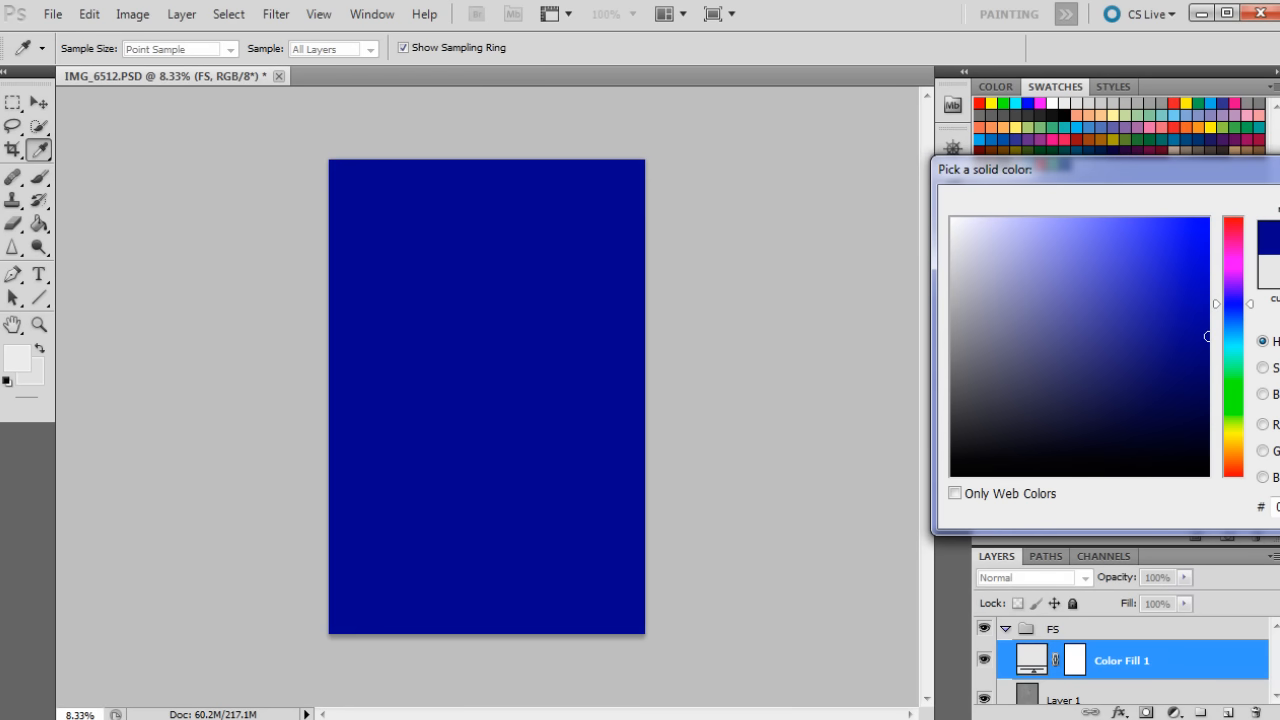
pyautogui.press('Return')
# Set the dark blue fill layer to Lighten at 35% opacity and move it above the FS group.
pyautogui.click(1022, 578)
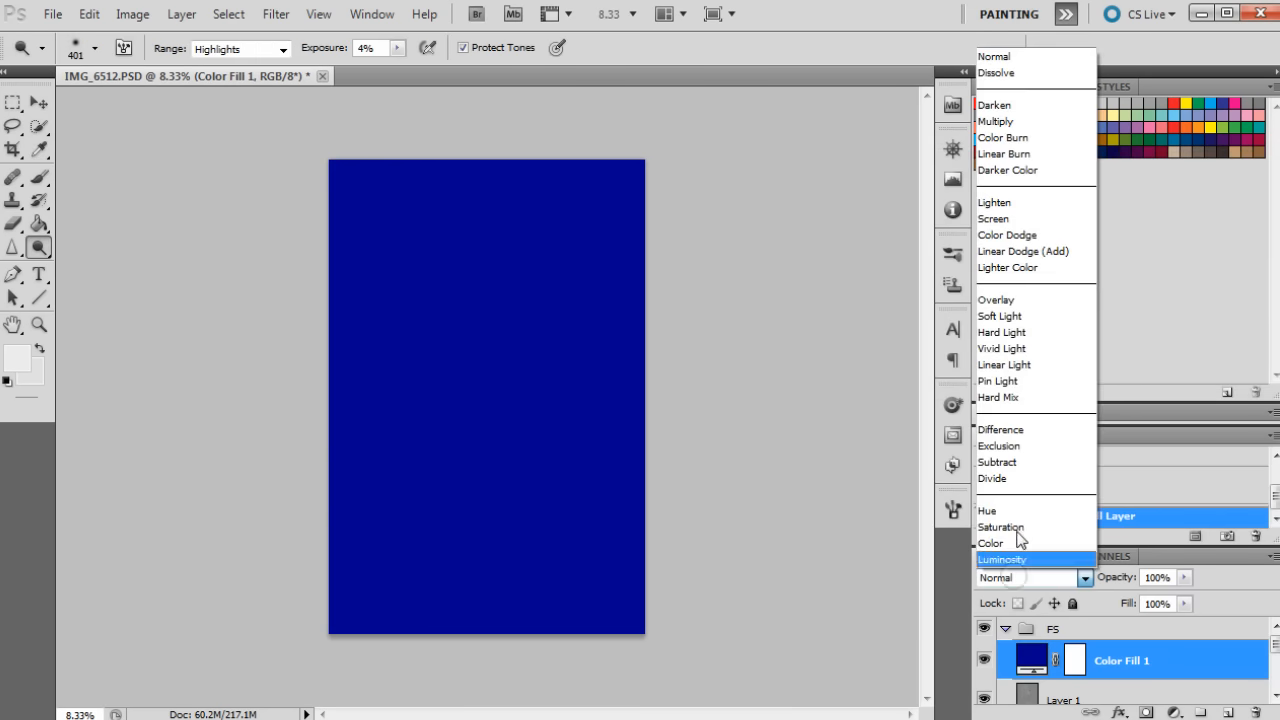
pyautogui.click(1016, 203)
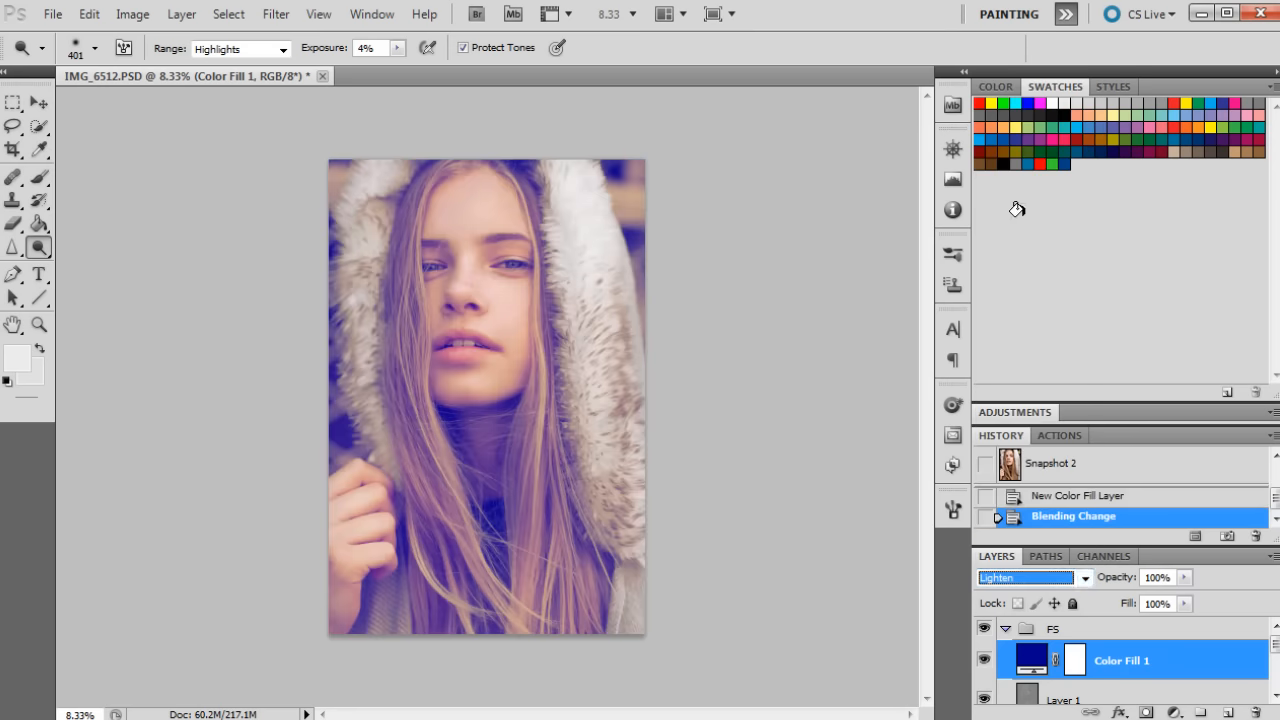
pyautogui.click(1184, 577)
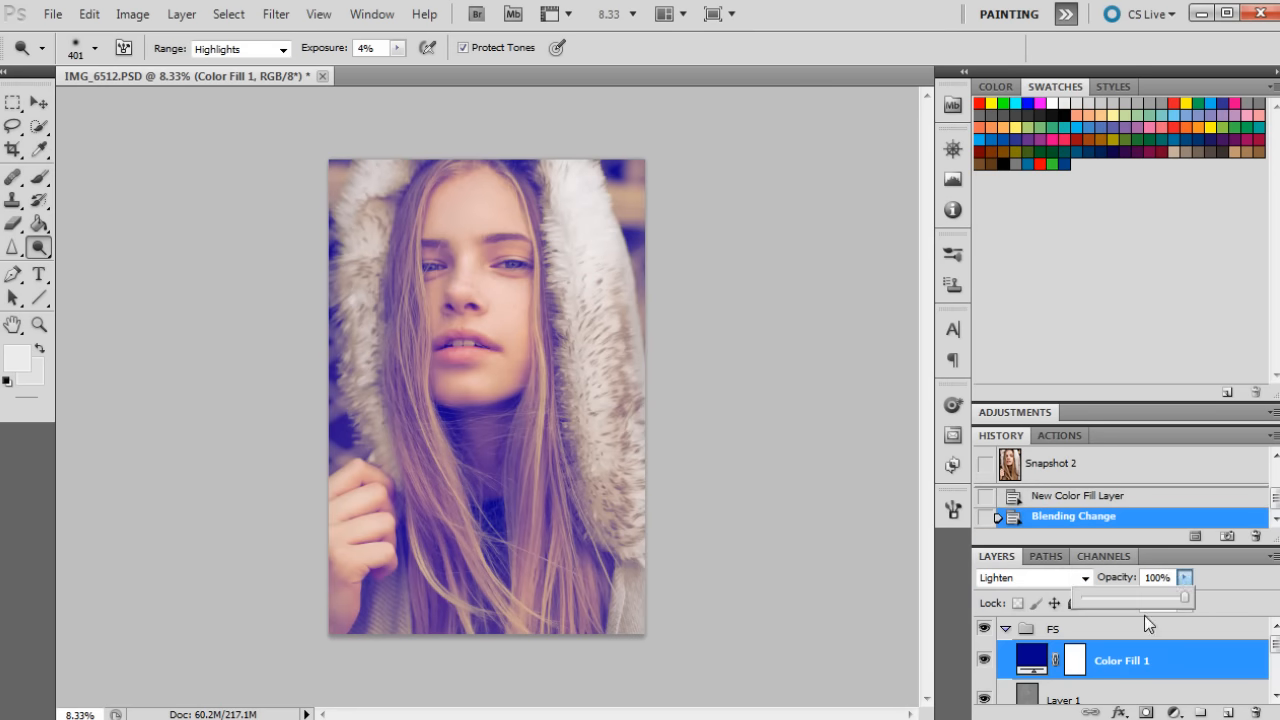
pyautogui.click(1117, 597)
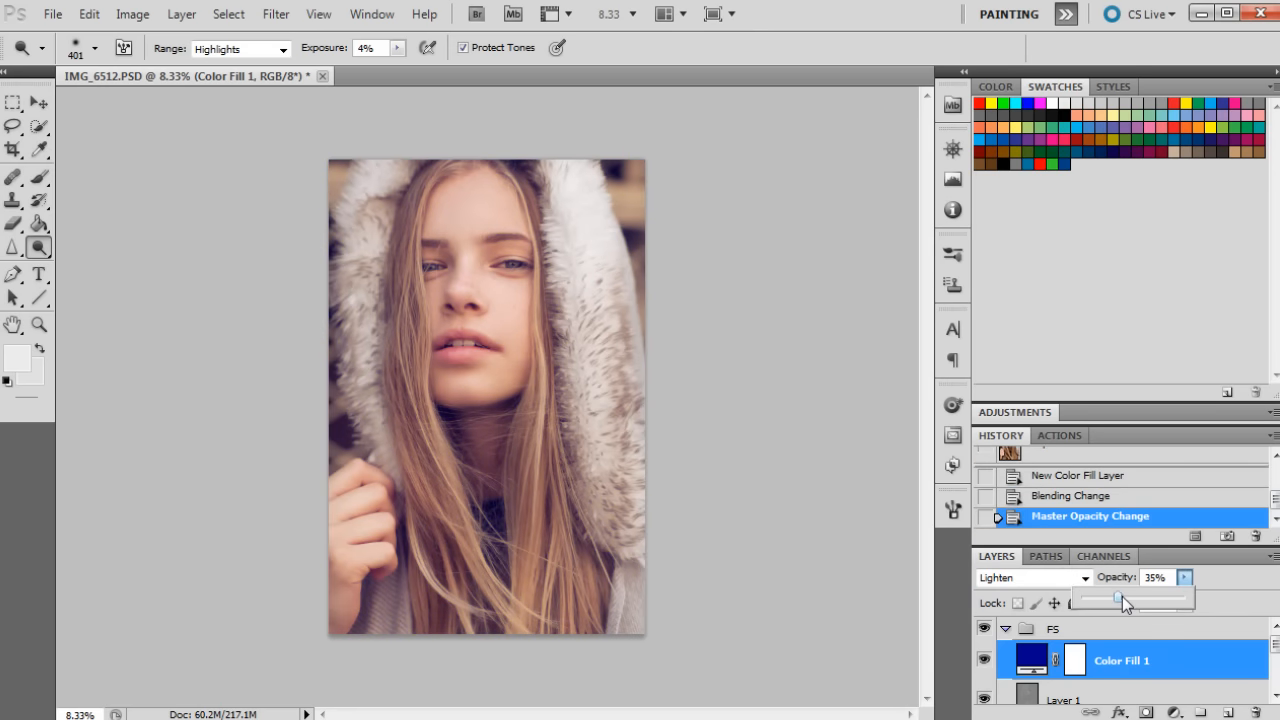
pyautogui.click(1184, 580)
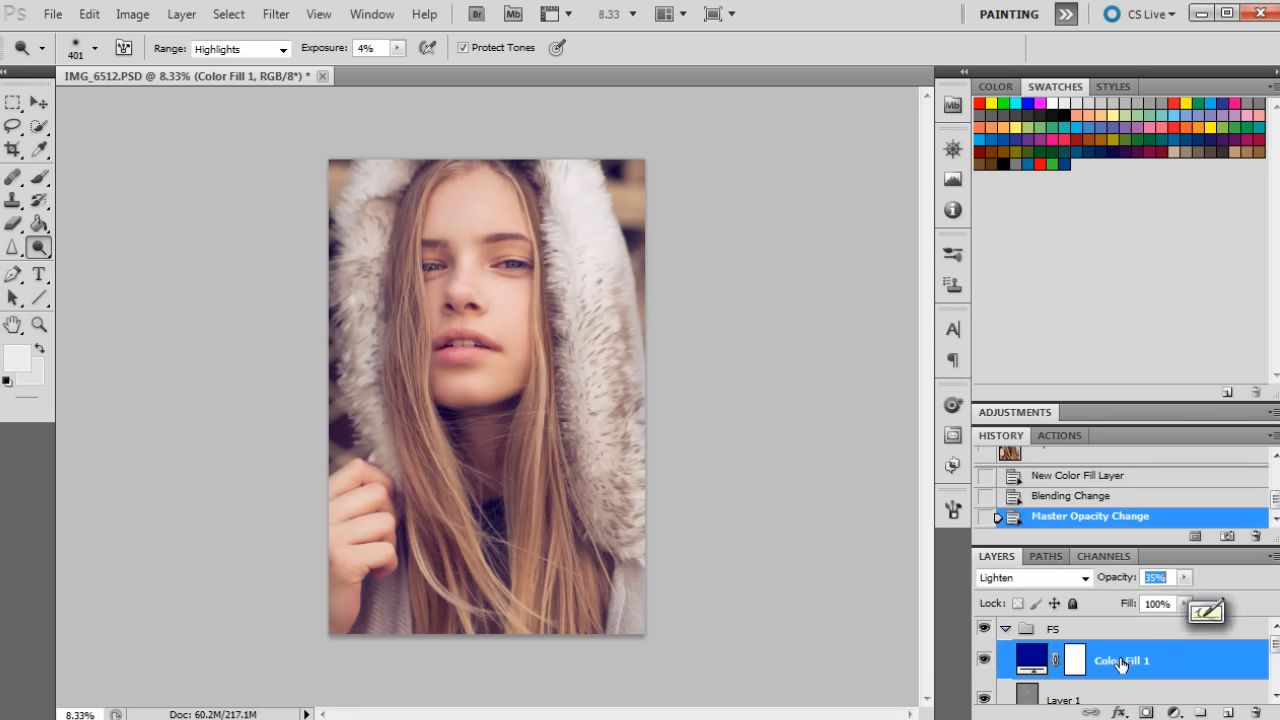
pyautogui.moveTo(1100, 664); pyautogui.dragTo(1102, 622)
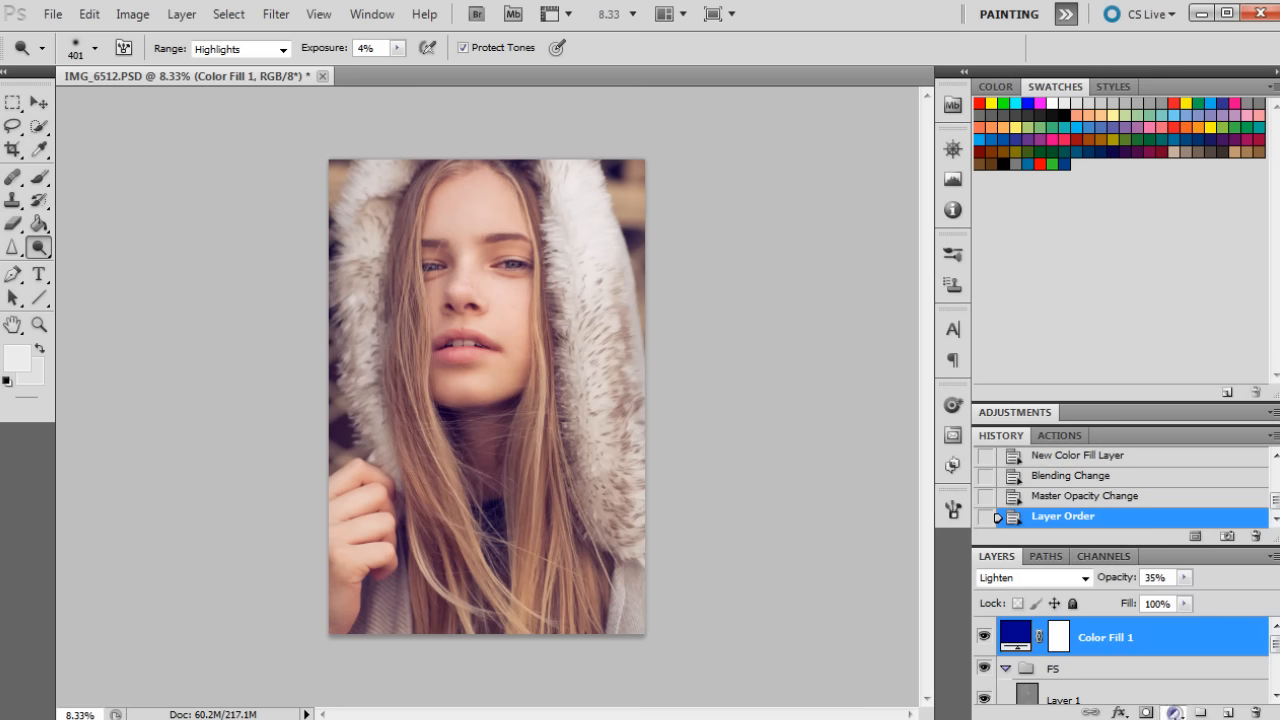
# Add a second Solid Color fill layer in muted purple above the blue fill layer.
pyautogui.click(1176, 713)
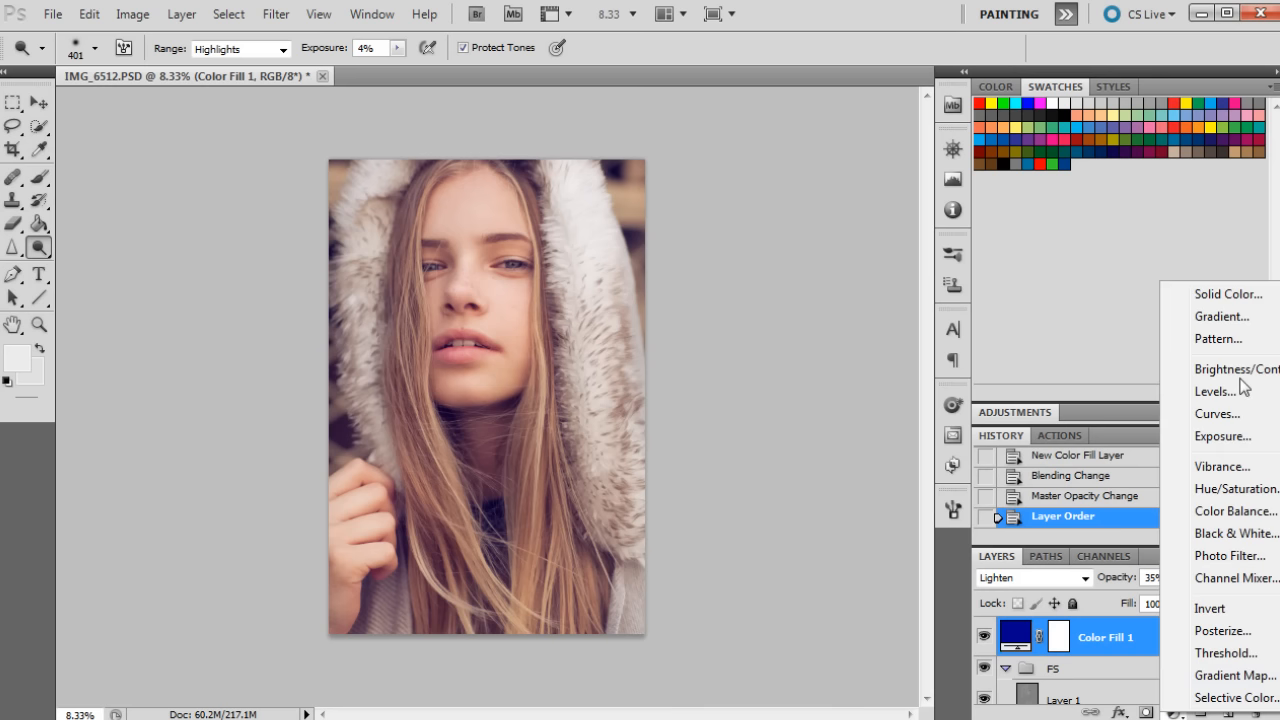
pyautogui.click(1219, 295)
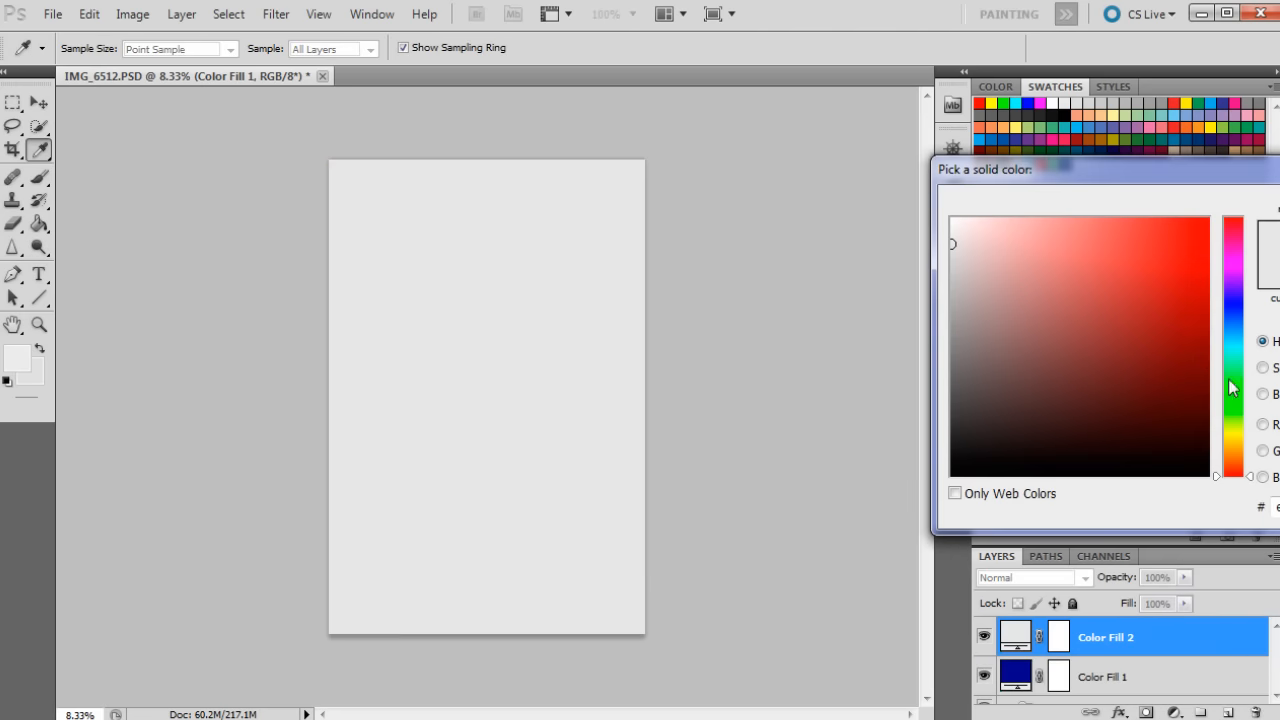
pyautogui.click(1238, 283)
pyautogui.moveTo(1082, 242); pyautogui.dragTo(1123, 264)
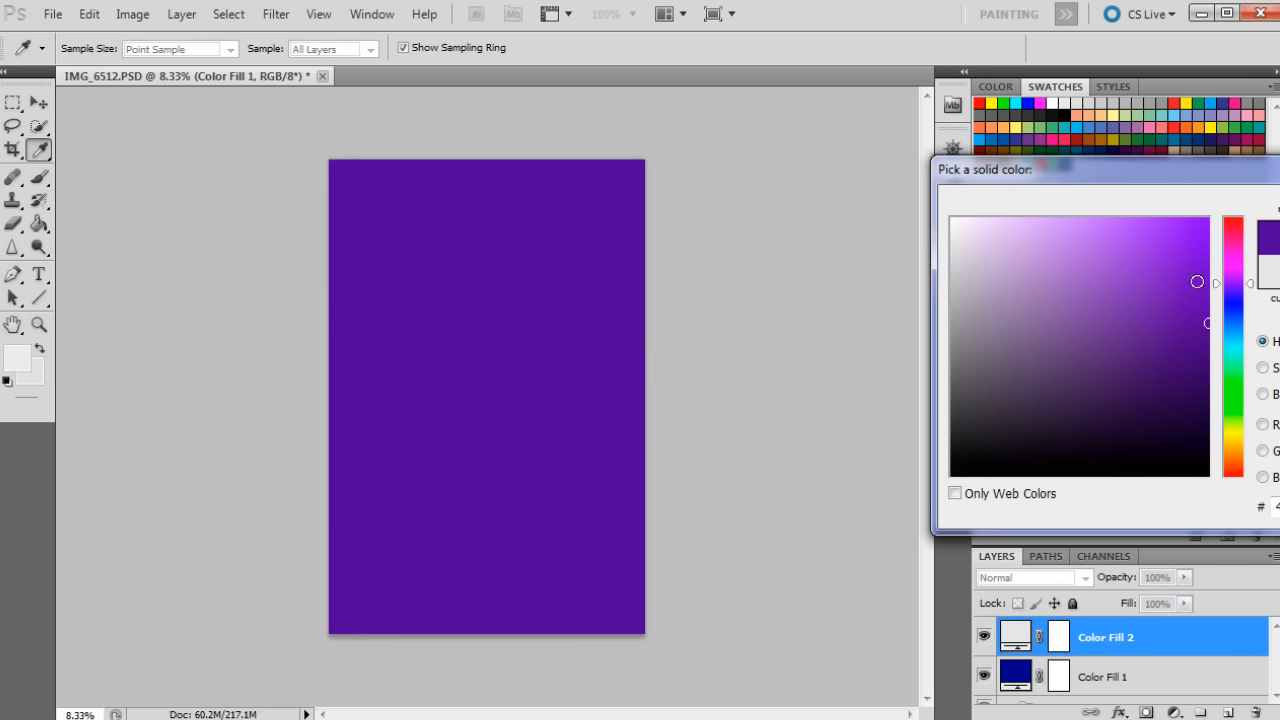
pyautogui.moveTo(1081, 374)
pyautogui.mouseDown()
pyautogui.moveTo(1057, 383)
pyautogui.moveTo(1056, 362)
pyautogui.mouseUp()
pyautogui.press('o')
pyautogui.press('Return')
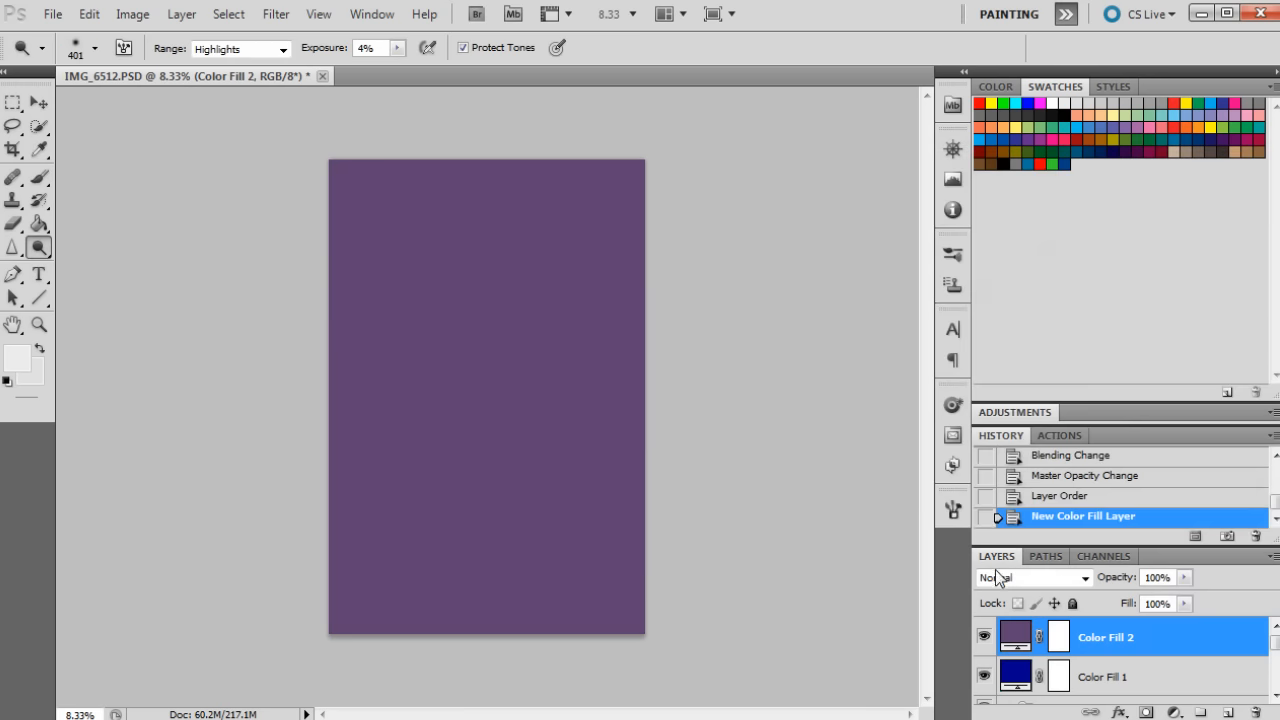
# Set the purple fill layer's blend mode to Screen and its opacity to 18%.
pyautogui.click(1008, 578)
pyautogui.click(1022, 218)
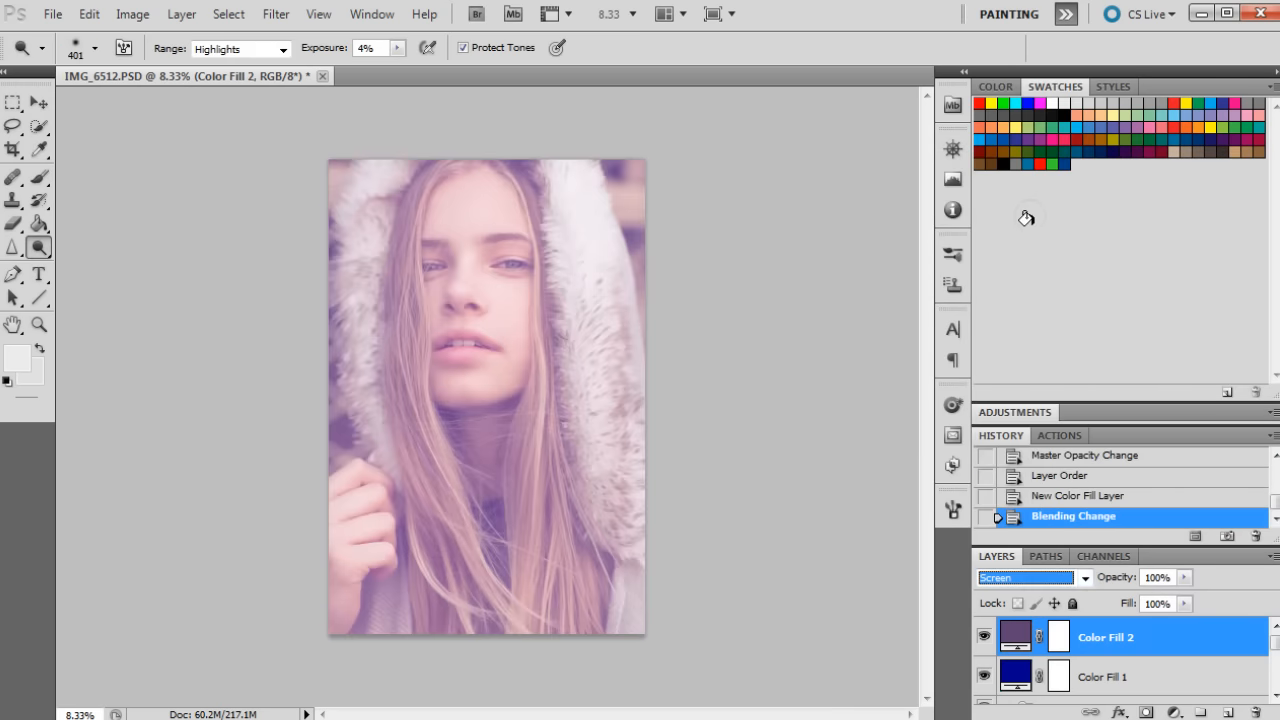
pyautogui.click(1184, 577)
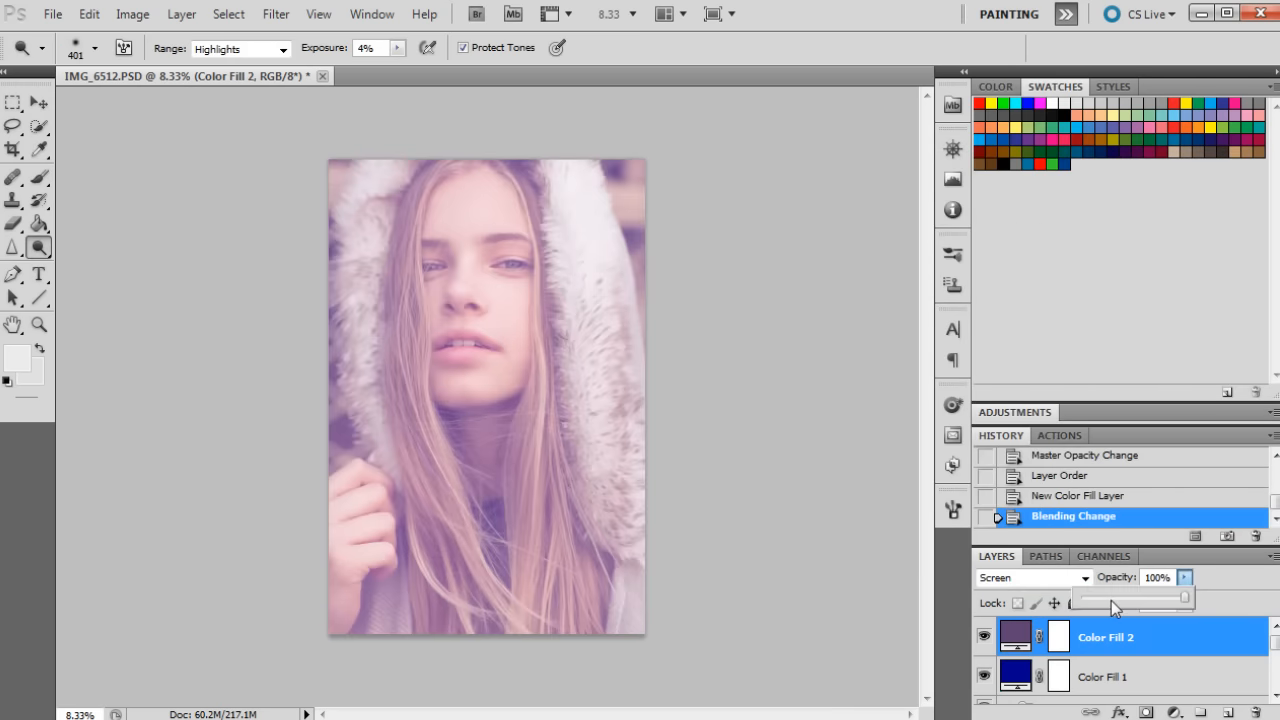
pyautogui.click(1111, 600)
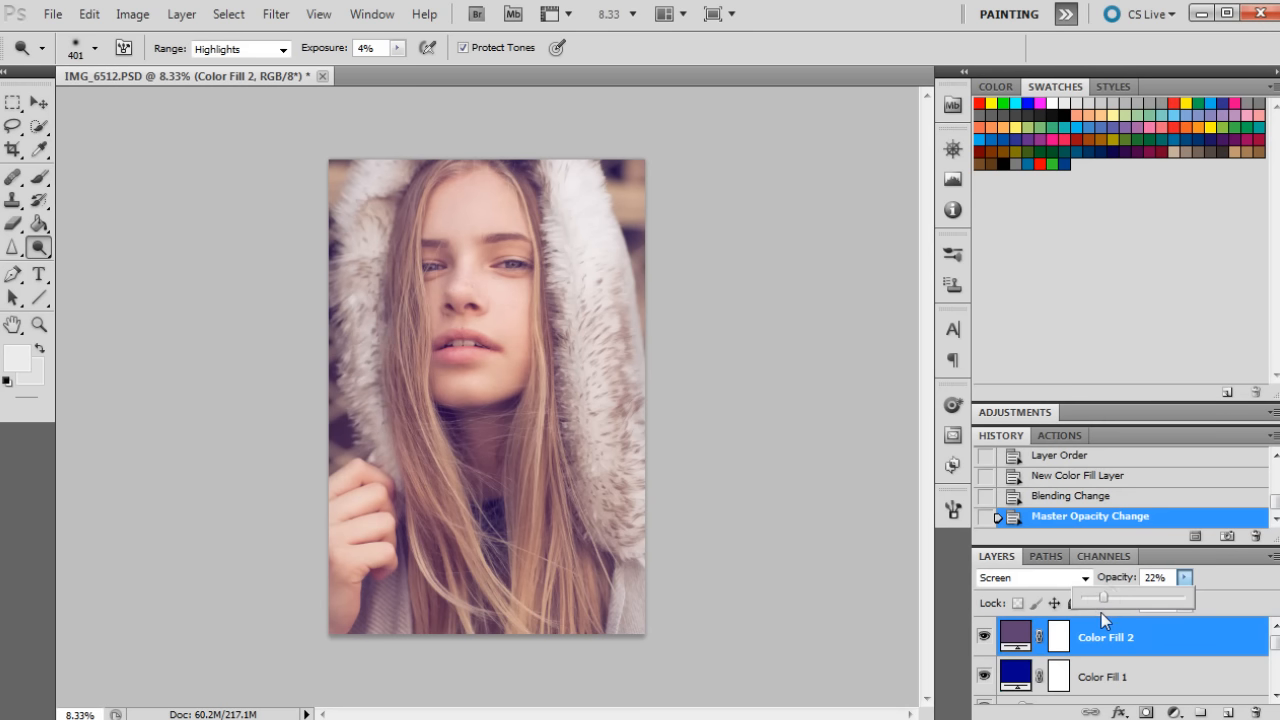
pyautogui.moveTo(1082, 607); pyautogui.dragTo(1098, 598)
pyautogui.click(1183, 577)
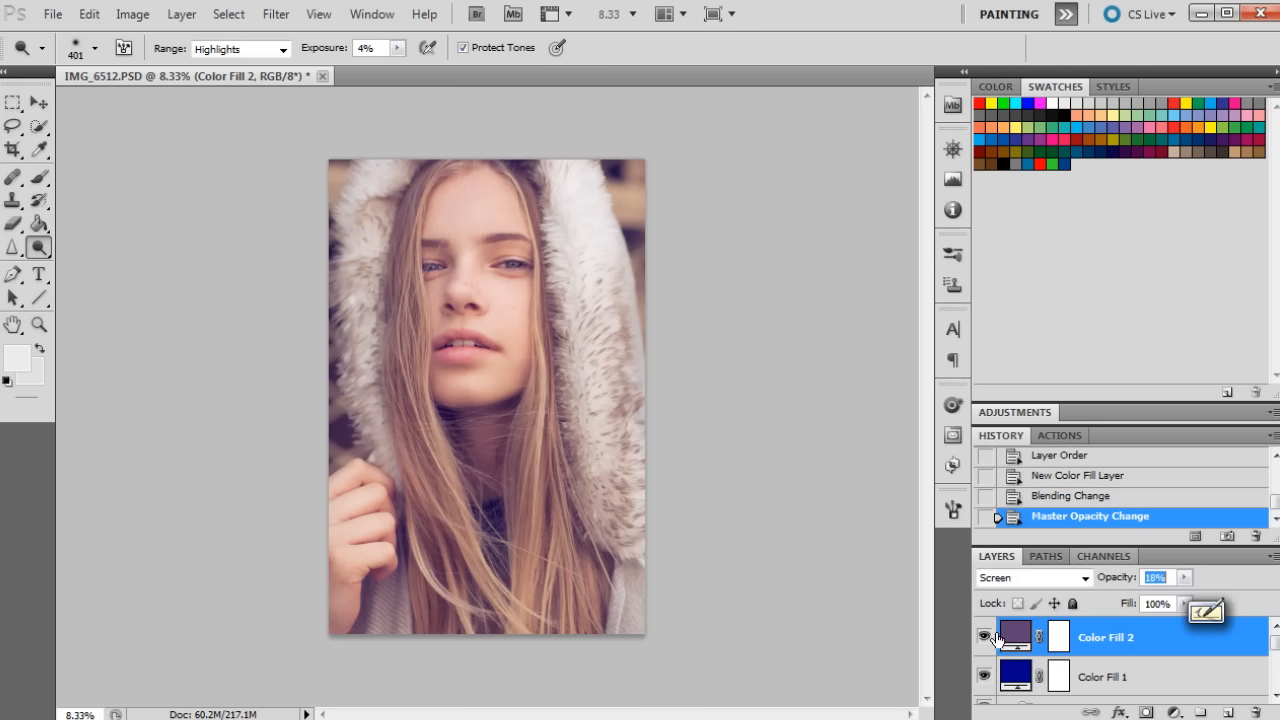
# Add a Levels adjustment layer with the black input at 12 and the white input slightly lowered.
pyautogui.click(1175, 712)
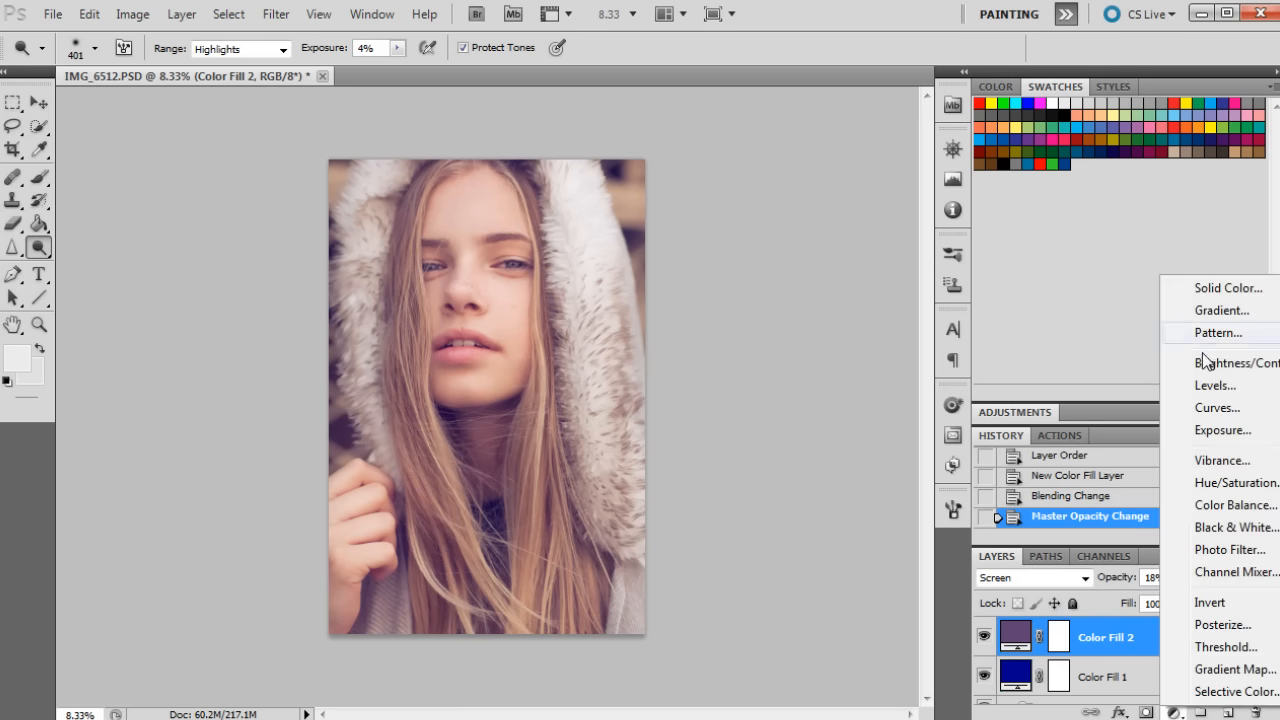
pyautogui.click(1212, 385)
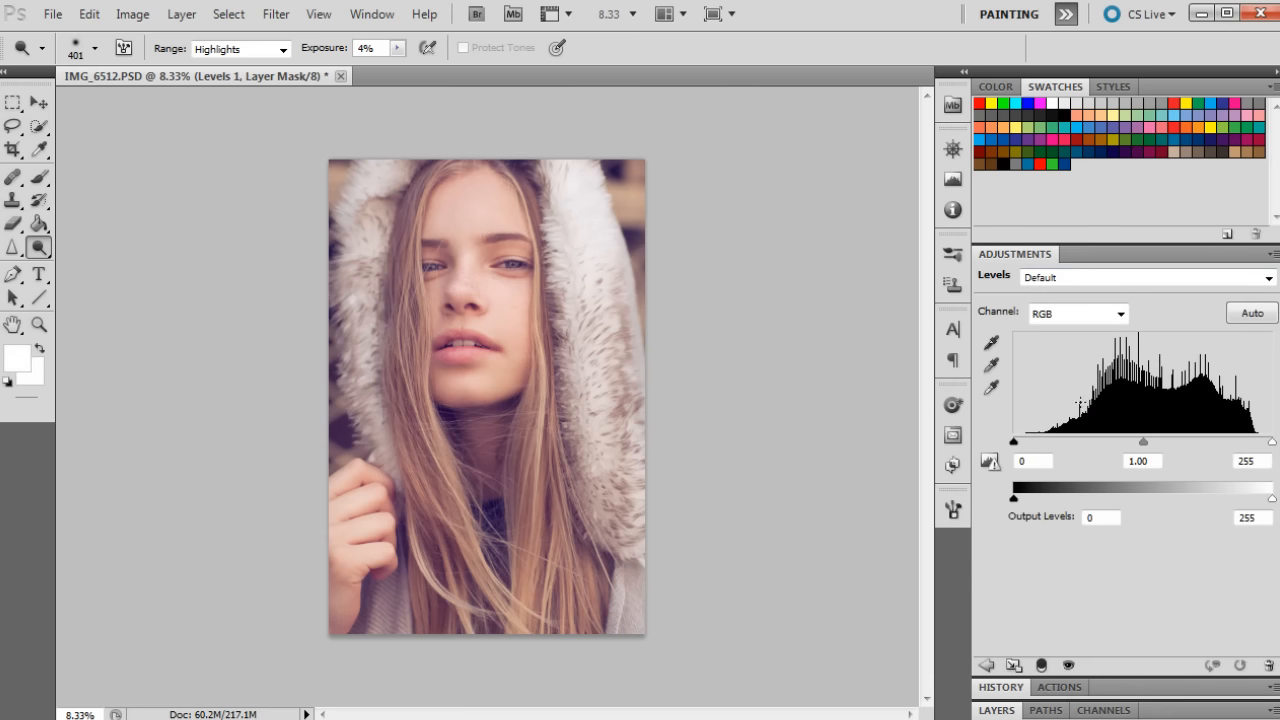
pyautogui.moveTo(1014, 441); pyautogui.dragTo(1025, 441)
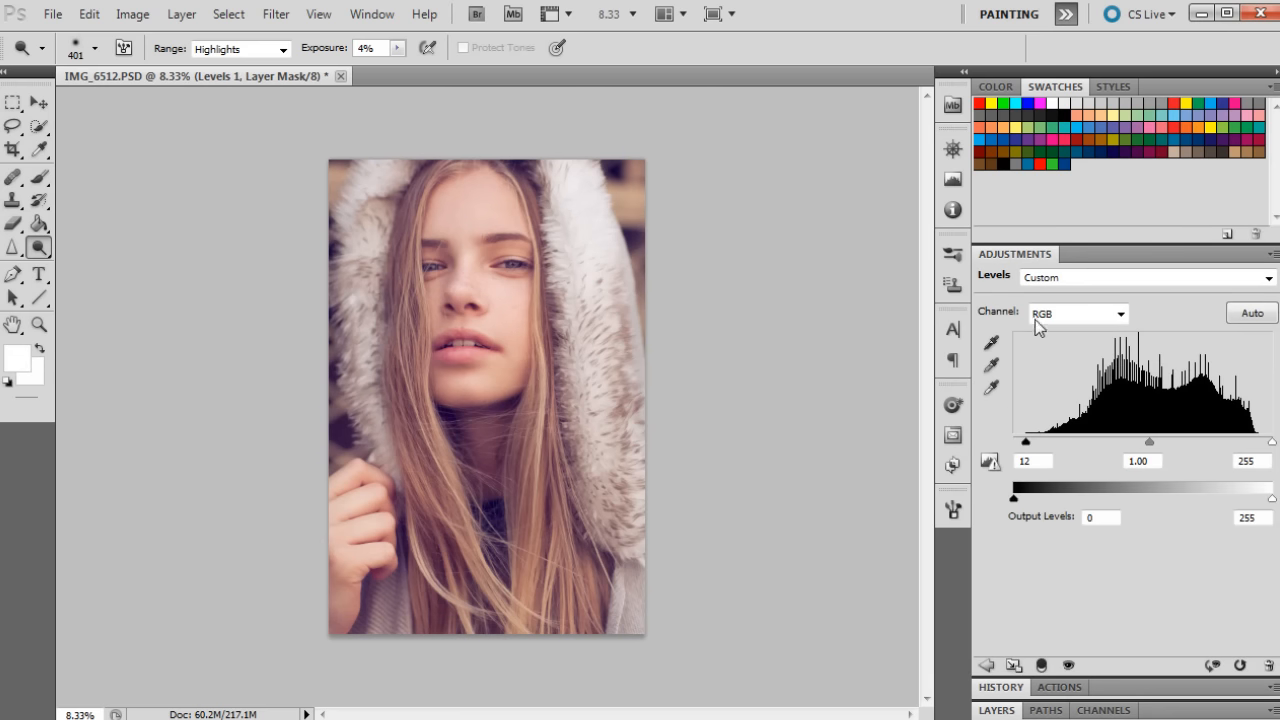
pyautogui.moveTo(1271, 441); pyautogui.dragTo(1265, 441)
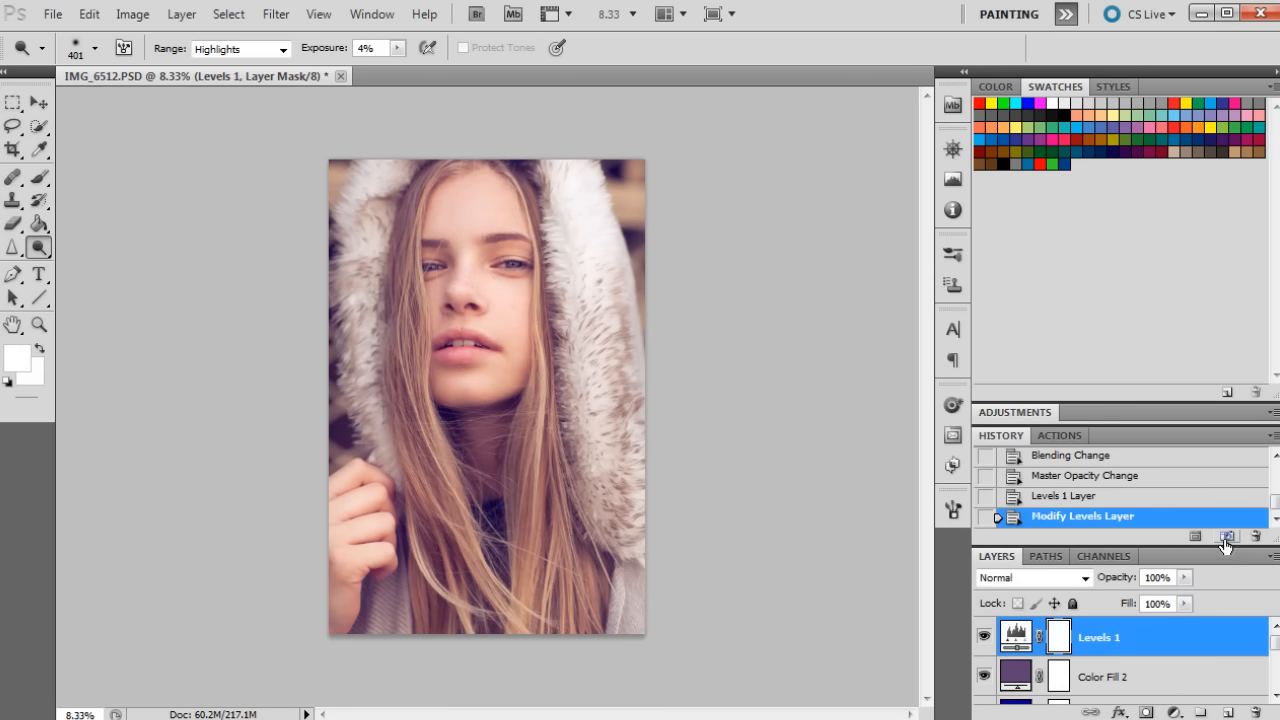
# Compare the original IMG_6512.PSD state with the color-toned Snapshot 3, ending on Snapshot 3.
pyautogui.moveTo(1276, 508); pyautogui.dragTo(1276, 472)
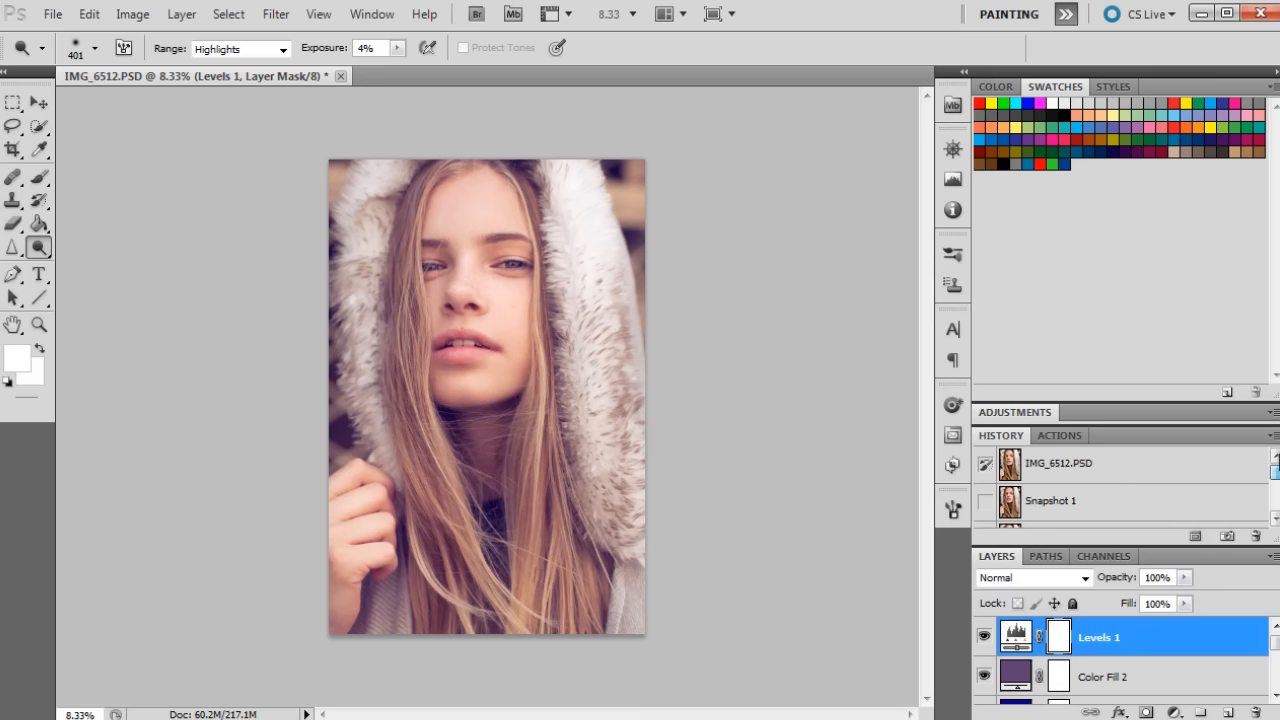
pyautogui.click(1200, 466)
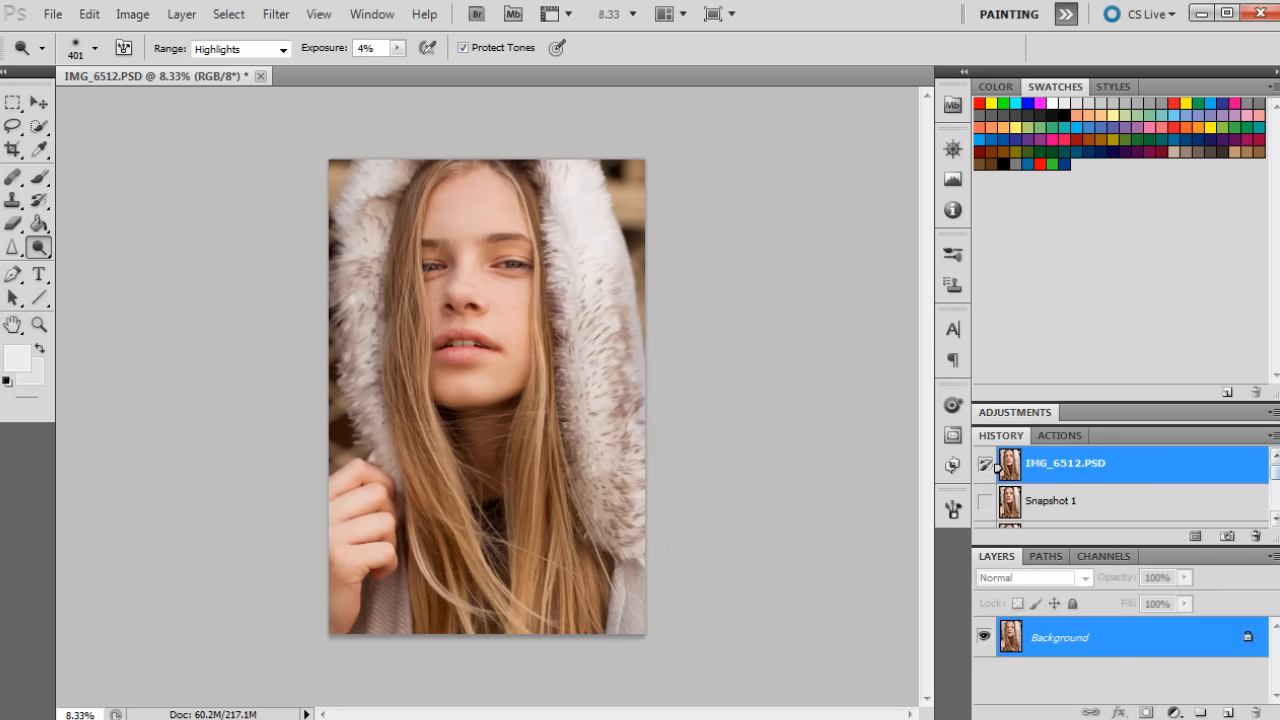
pyautogui.scroll(-3, 1150, 490)
pyautogui.click(1210, 505)
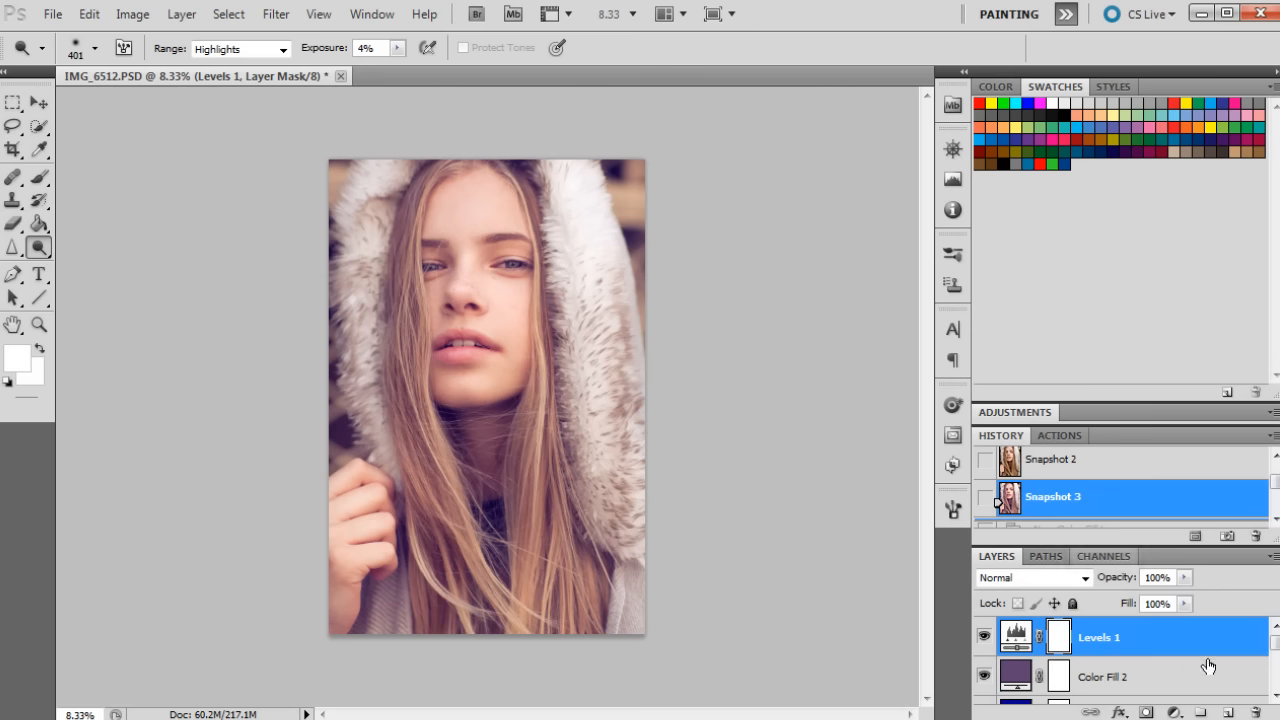
# Add a Curves adjustment layer with RGB points at input 212 output 217, input 39 output 36, and input 136 output 142.
pyautogui.click(1176, 712)
pyautogui.click(1214, 419)
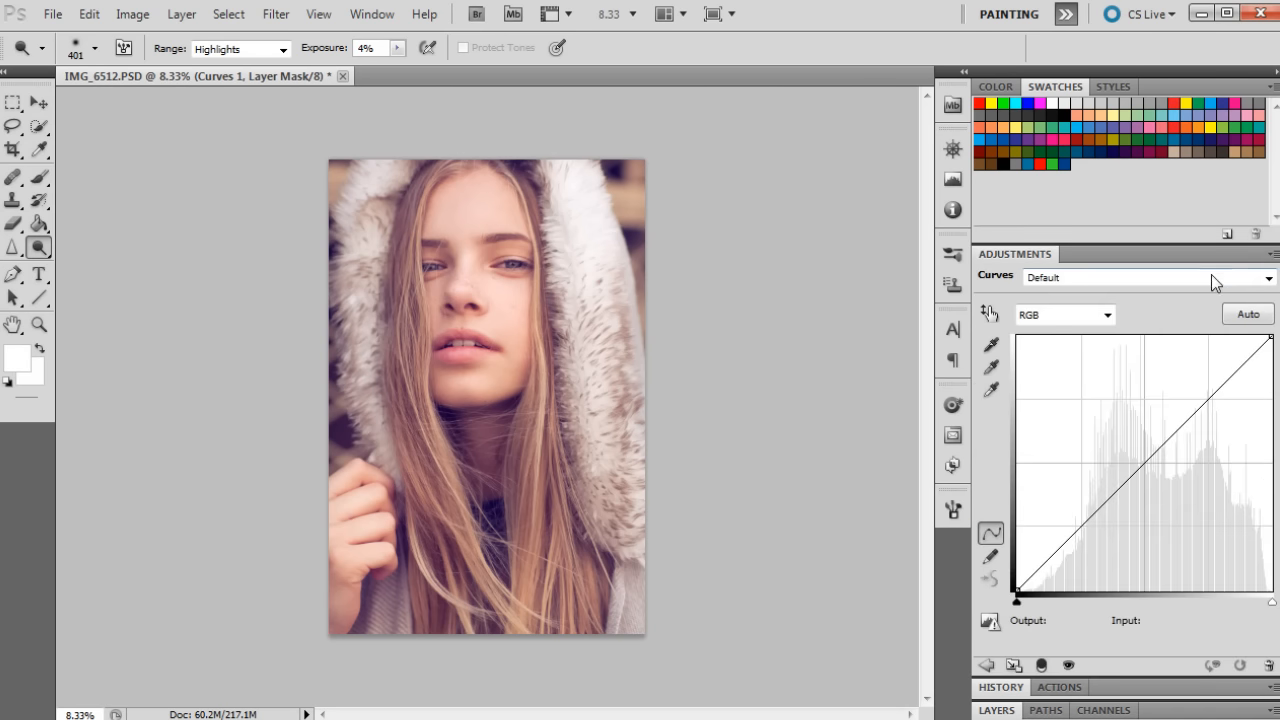
pyautogui.click(1228, 373)
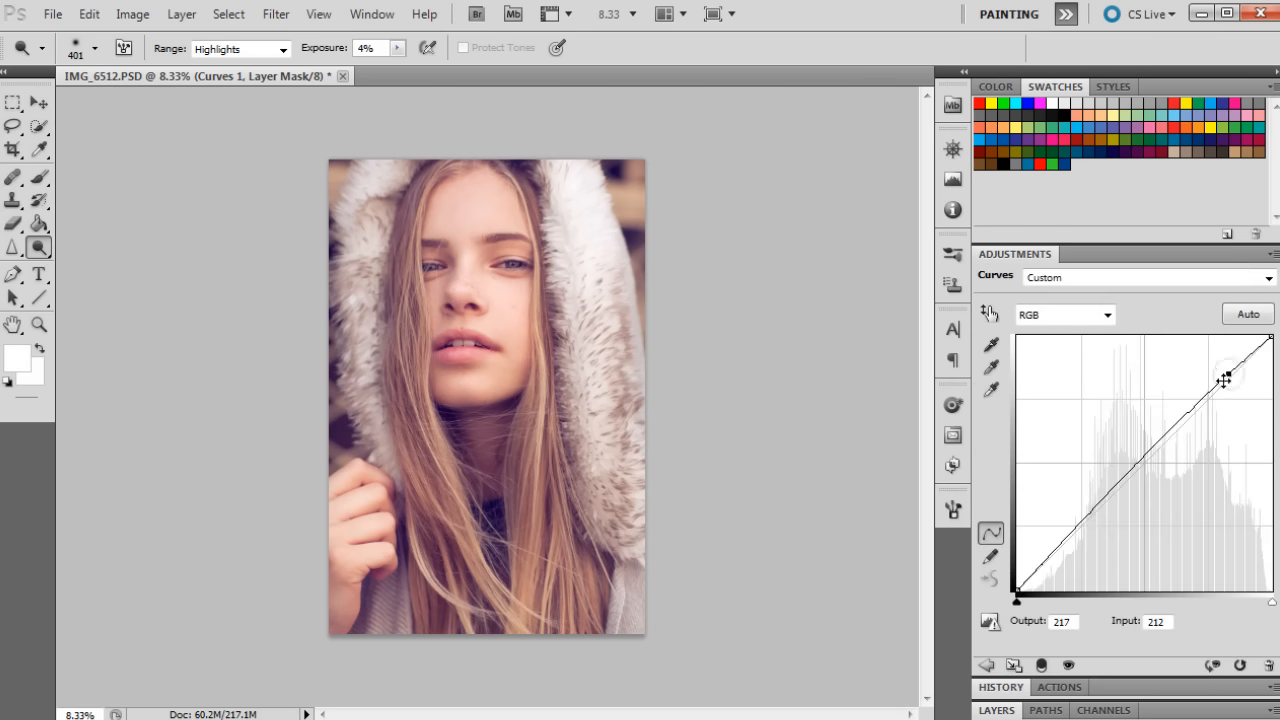
pyautogui.click(1062, 544)
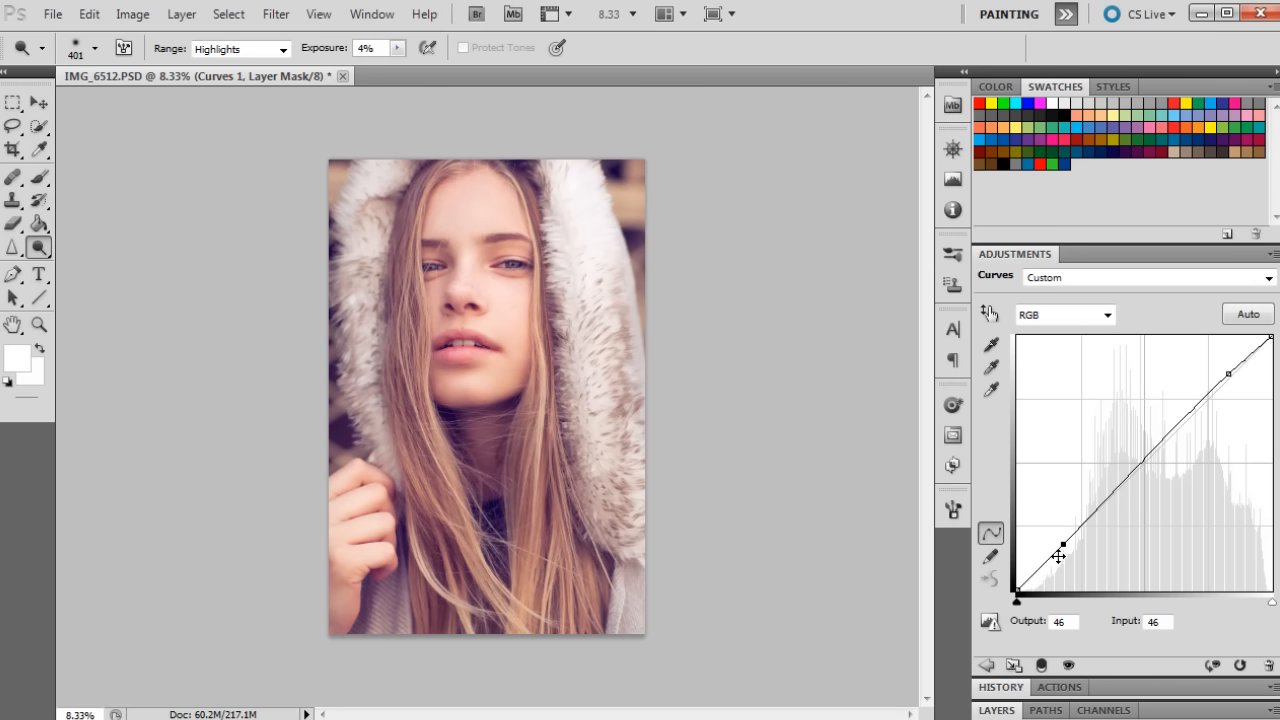
pyautogui.moveTo(1062, 544); pyautogui.dragTo(1055, 561)
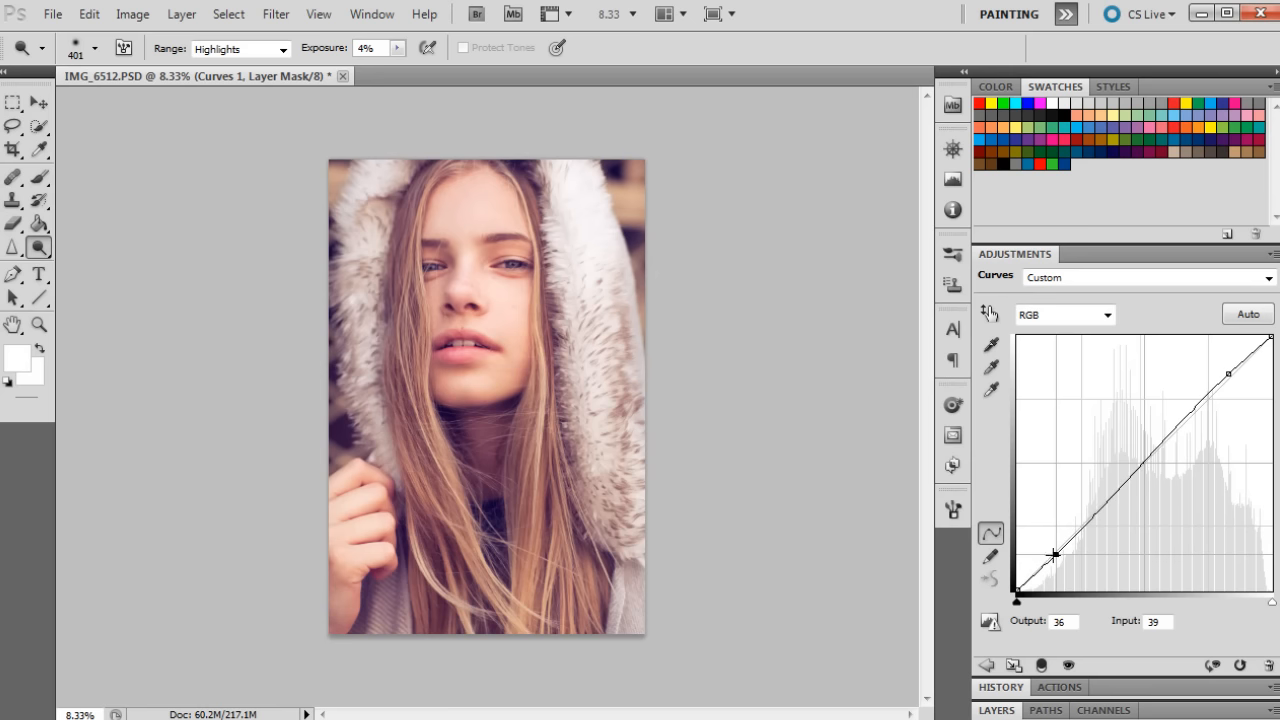
pyautogui.click(1152, 449)
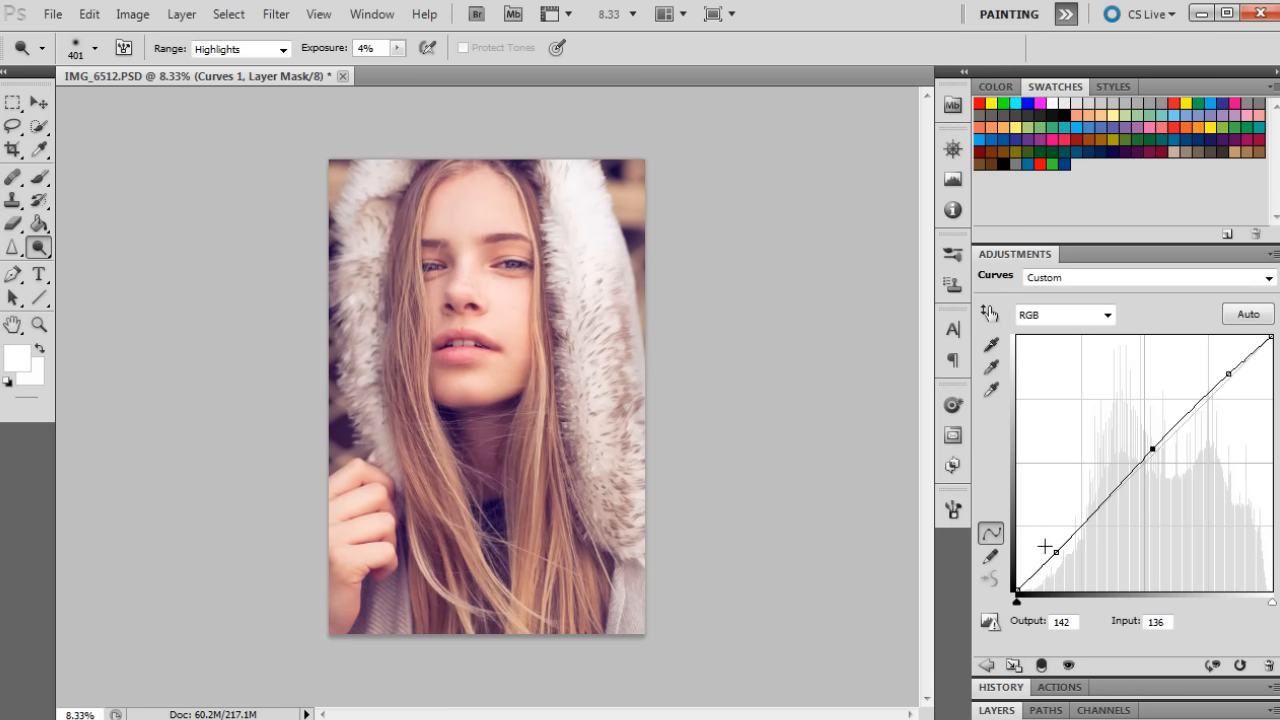
# Raise the RGB curve's black point to output 14, and compare a new history snapshot with Snapshot 3, ending on the new one.
pyautogui.moveTo(1018, 574); pyautogui.dragTo(1016, 577)
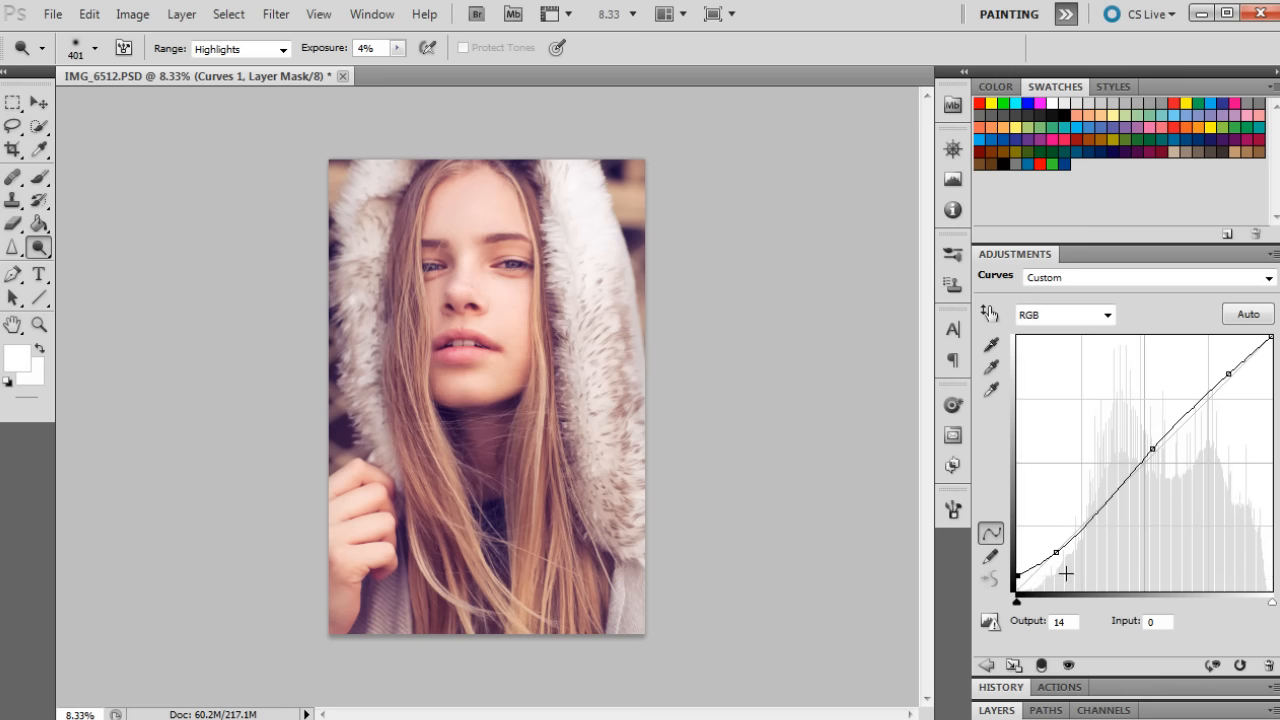
pyautogui.click(1002, 689)
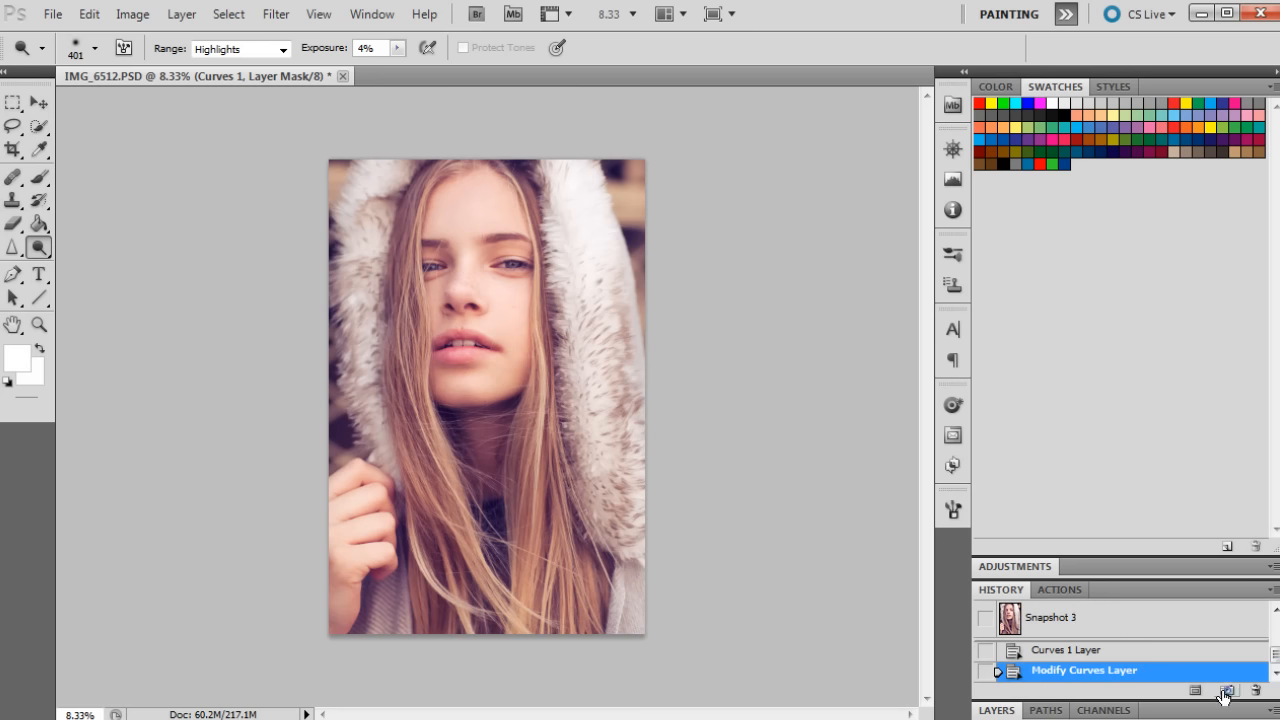
pyautogui.click(1222, 690)
pyautogui.click(1096, 626)
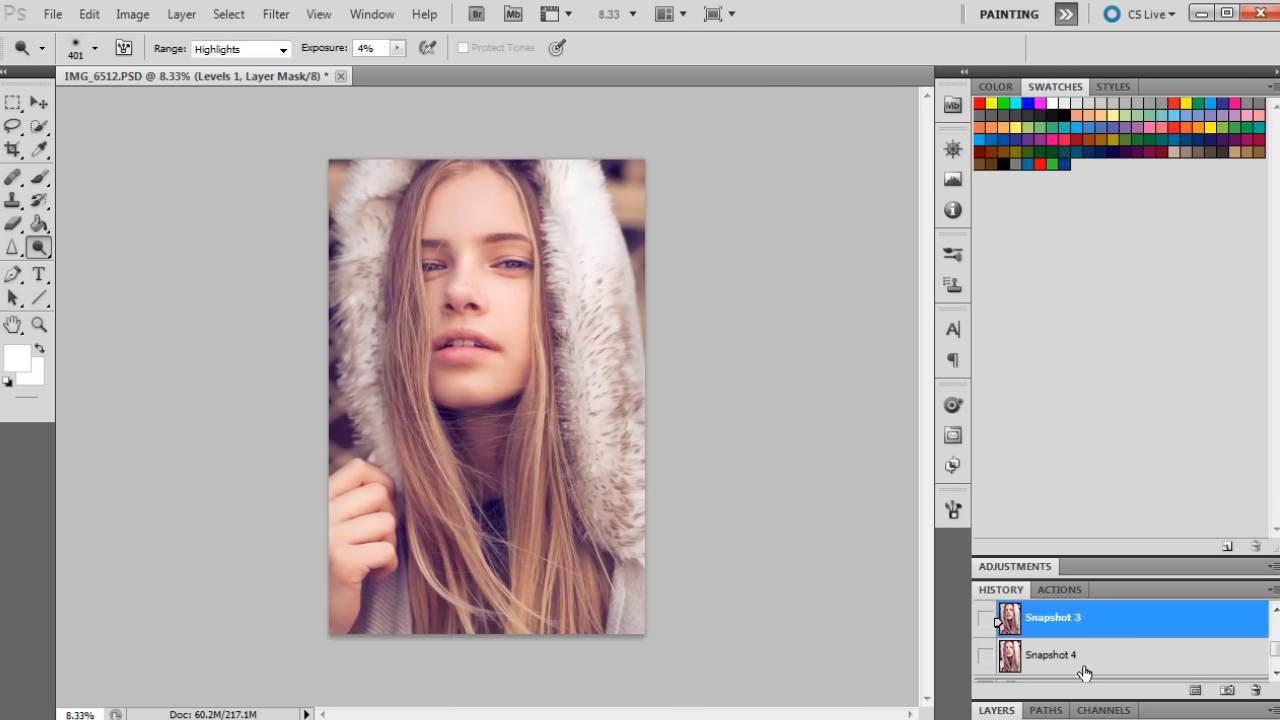
pyautogui.click(1080, 660)
# Add a Vibrance adjustment layer above Curves 1 with the vibrance slightly lowered, to around -9.
pyautogui.click(1002, 711)
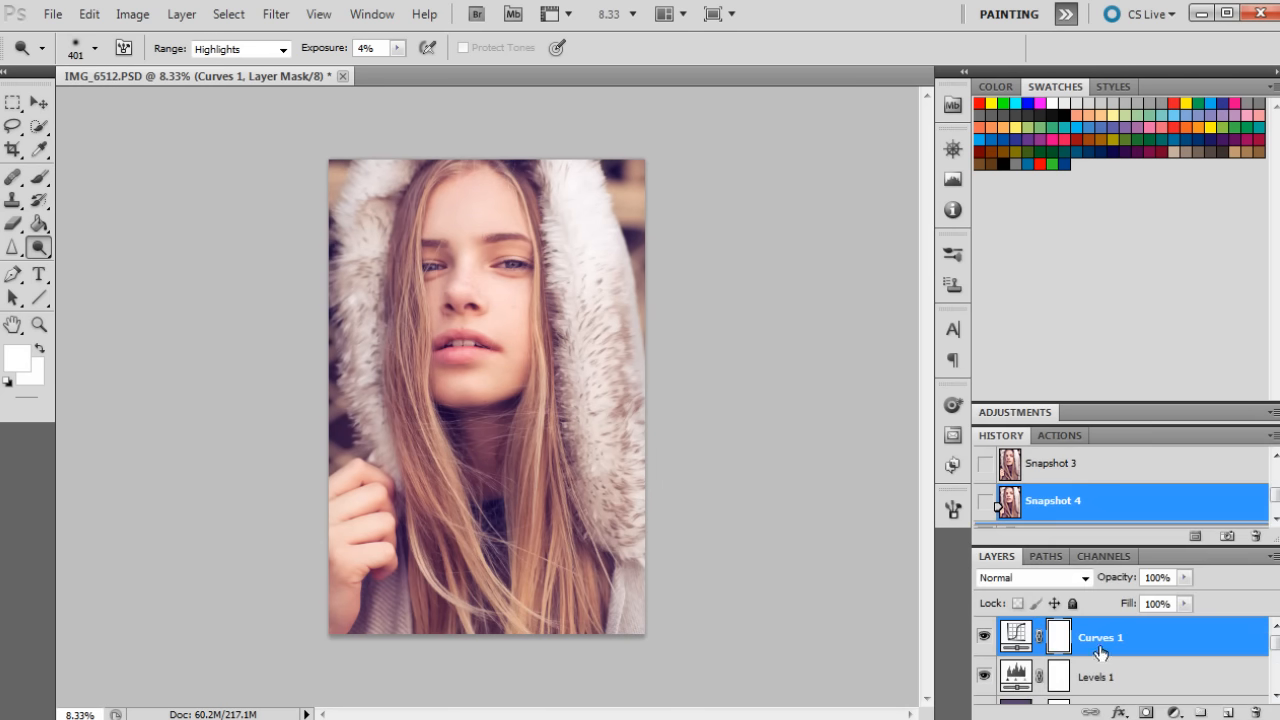
pyautogui.click(1174, 712)
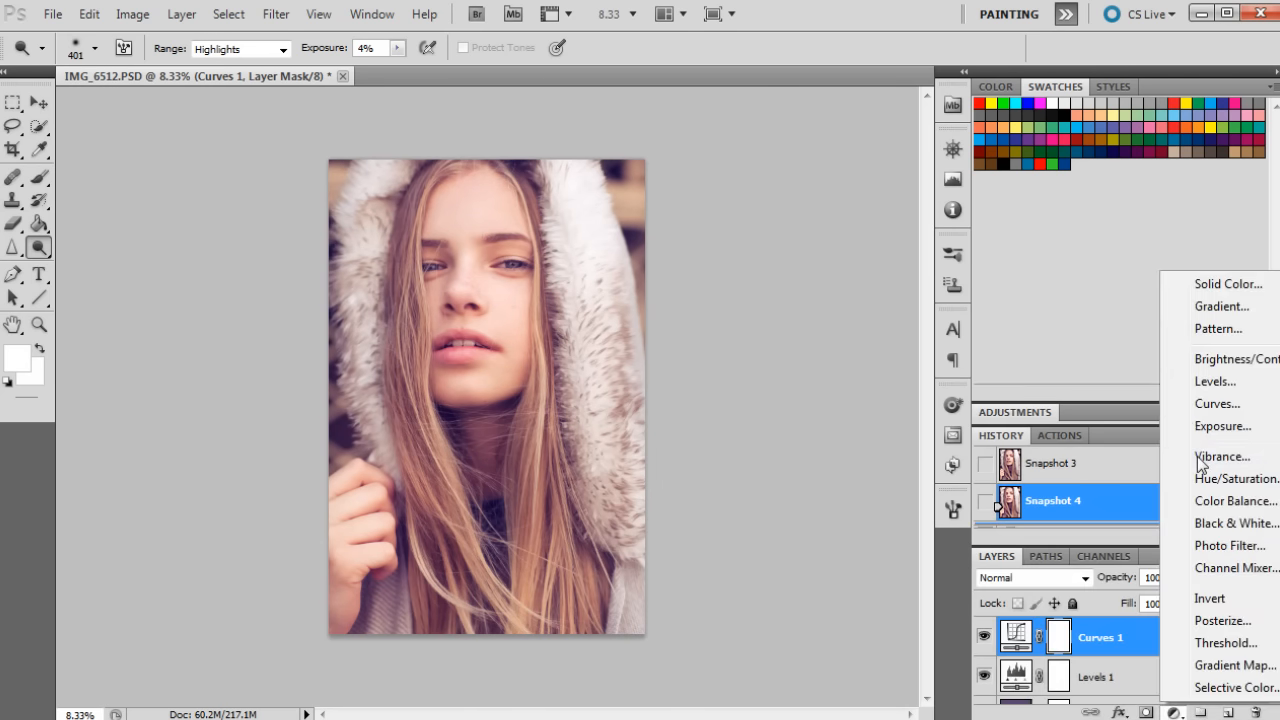
pyautogui.click(1203, 458)
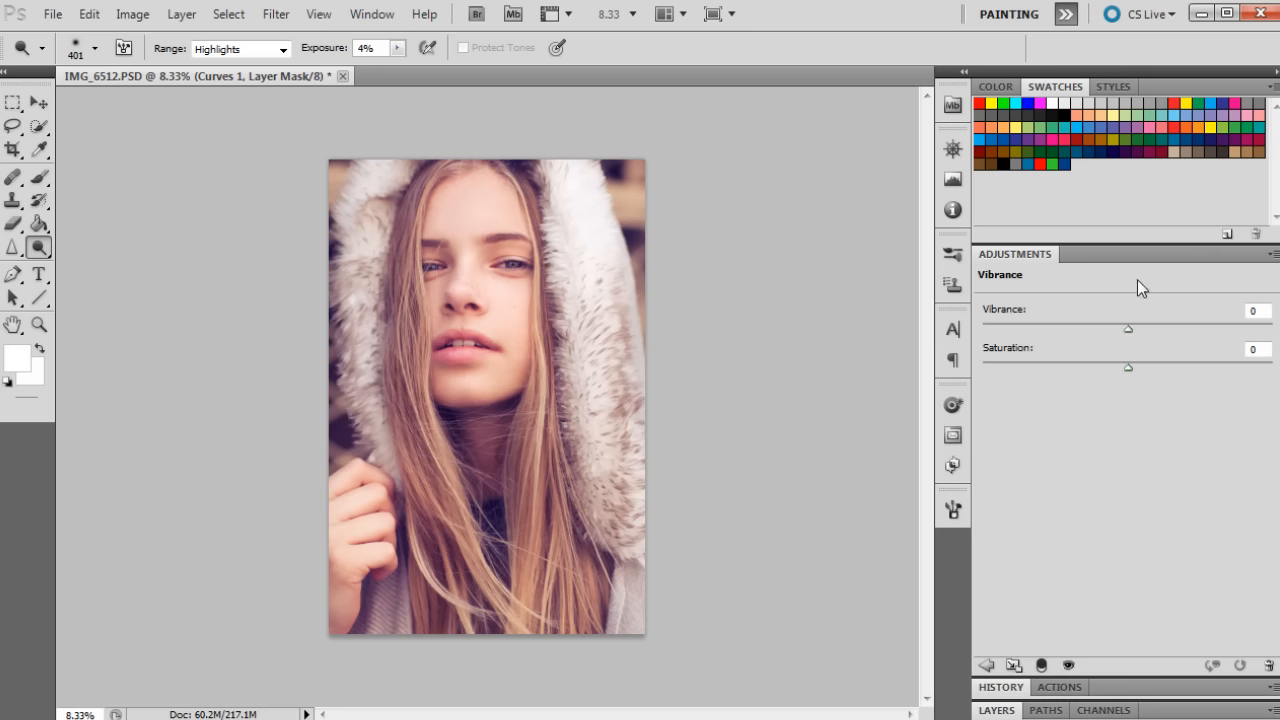
pyautogui.click(1112, 329)
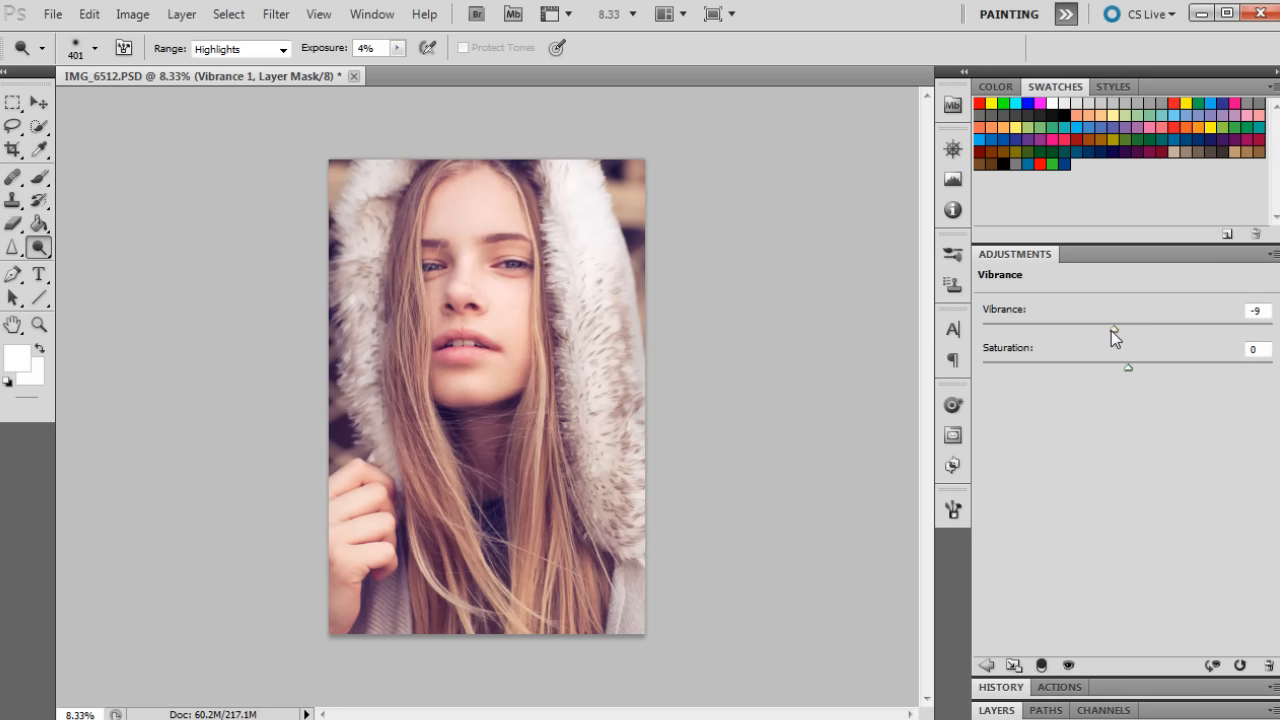
pyautogui.moveTo(1113, 330); pyautogui.dragTo(1110, 330)
# Save a new history snapshot of the vibrance change and compare it with Snapshot 4, ending on the new one.
pyautogui.click(1003, 710)
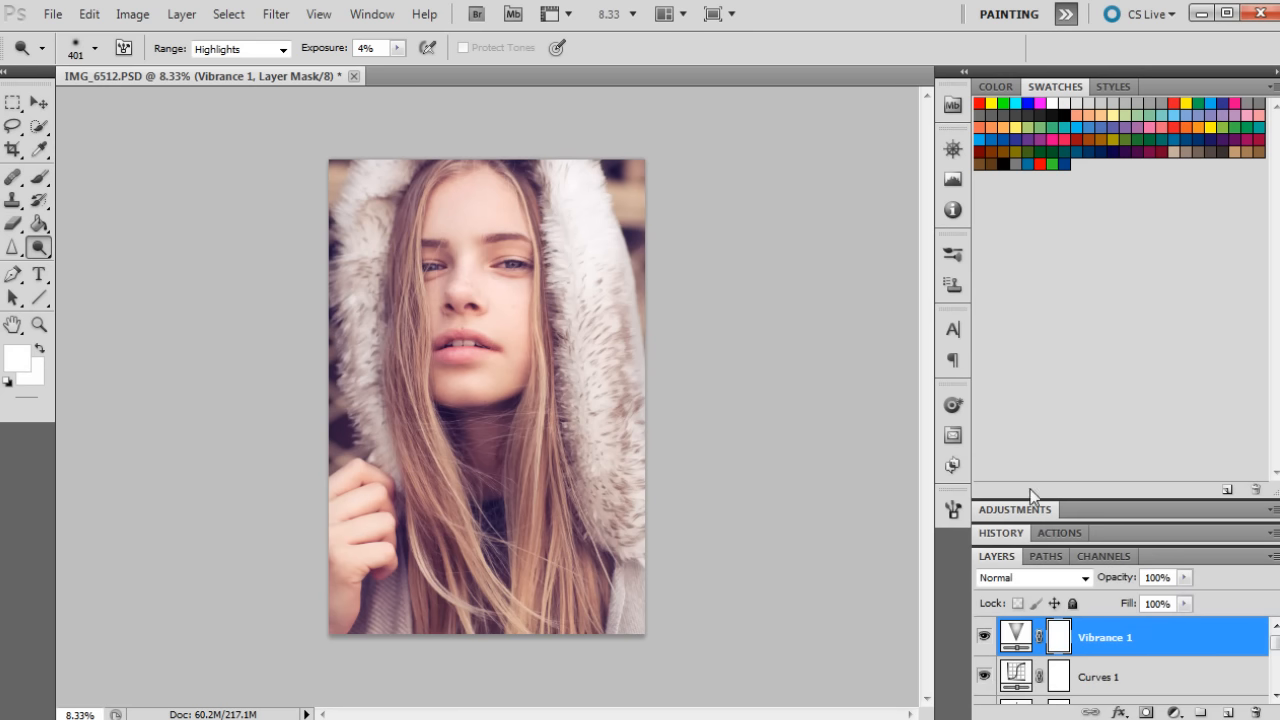
pyautogui.click(1002, 534)
pyautogui.click(1227, 536)
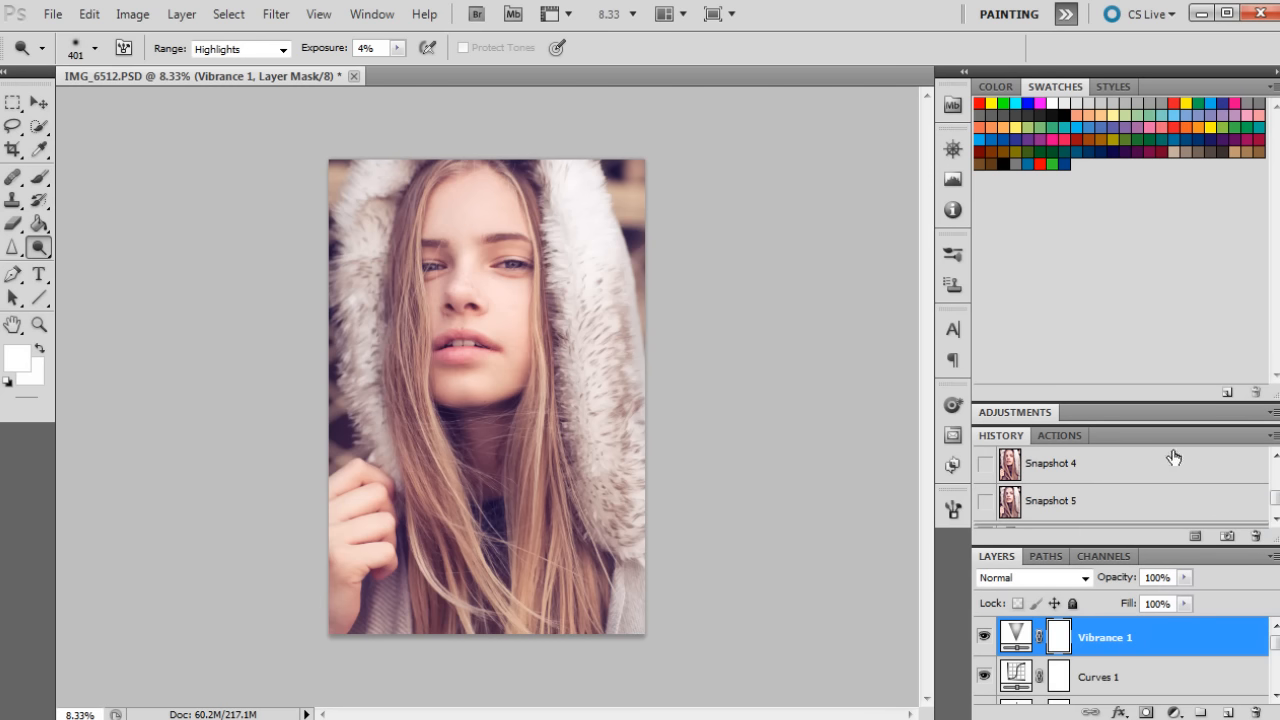
pyautogui.click(1105, 476)
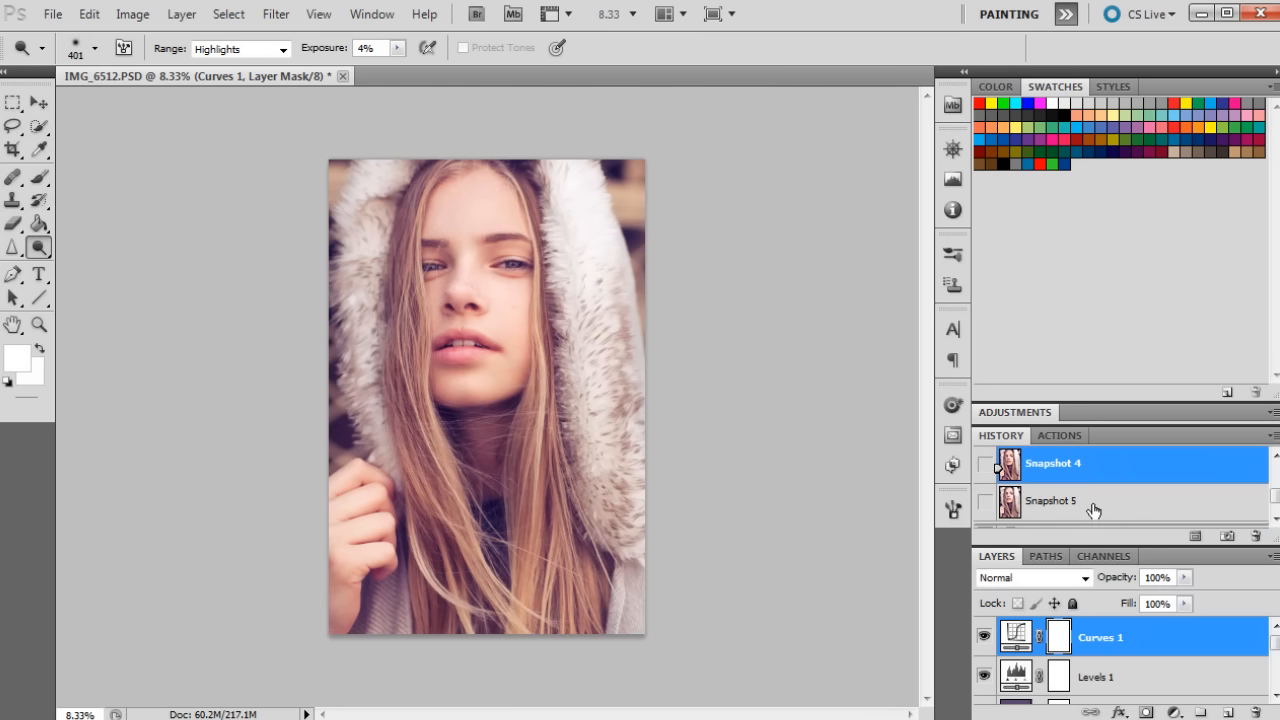
pyautogui.click(1090, 502)
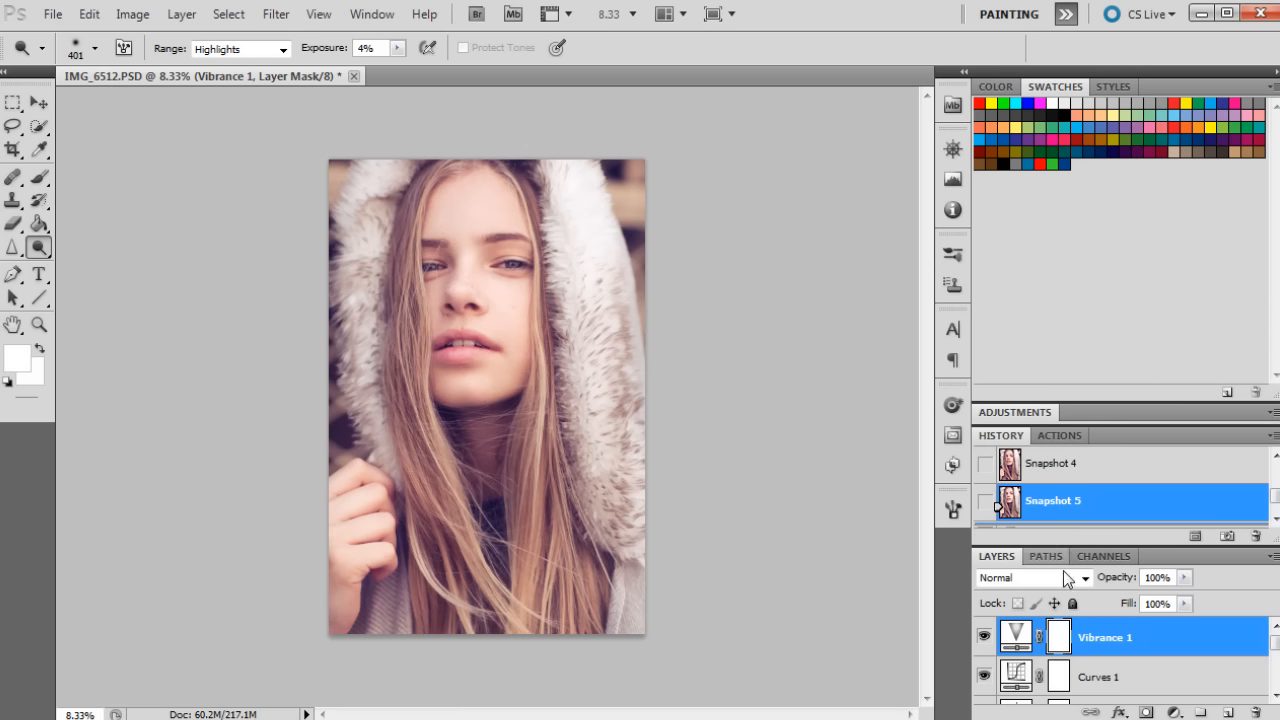
pyautogui.click(1080, 472)
pyautogui.click(1078, 513)
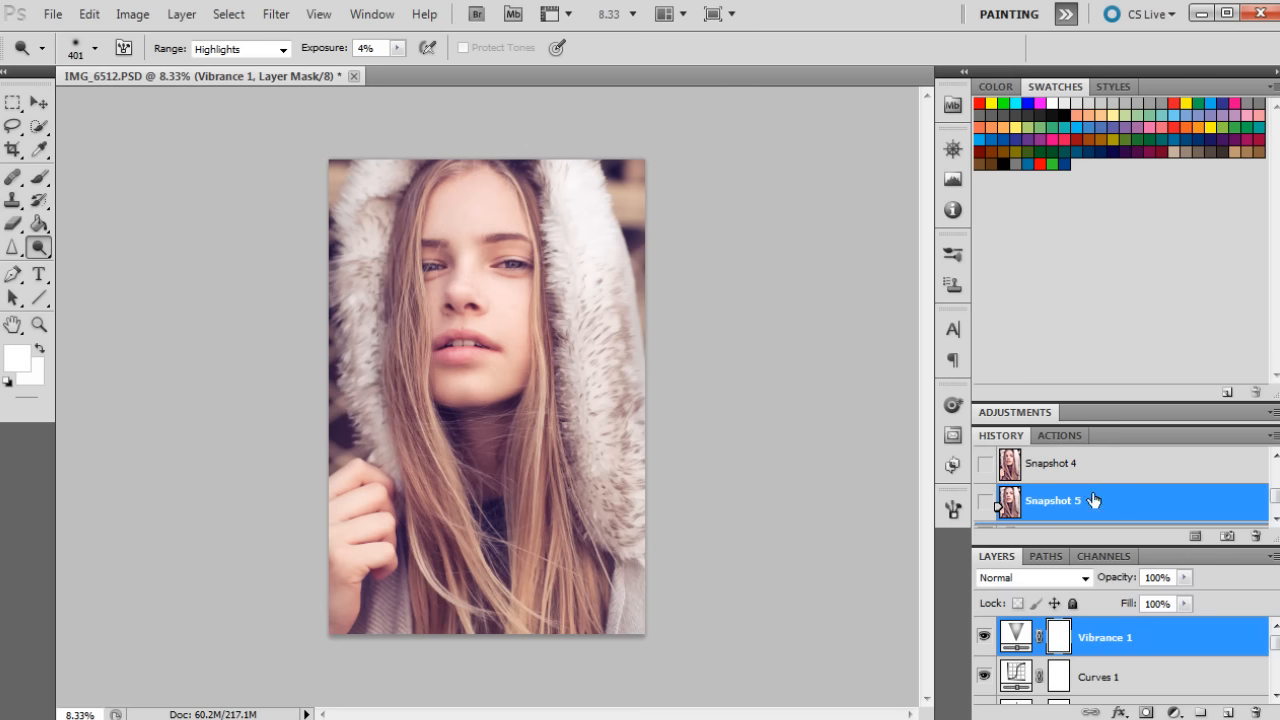
# Add a Color Balance adjustment layer and shift its midtones slightly toward cyan and blue, with a small magenta-green adjustment.
pyautogui.click(1120, 712)
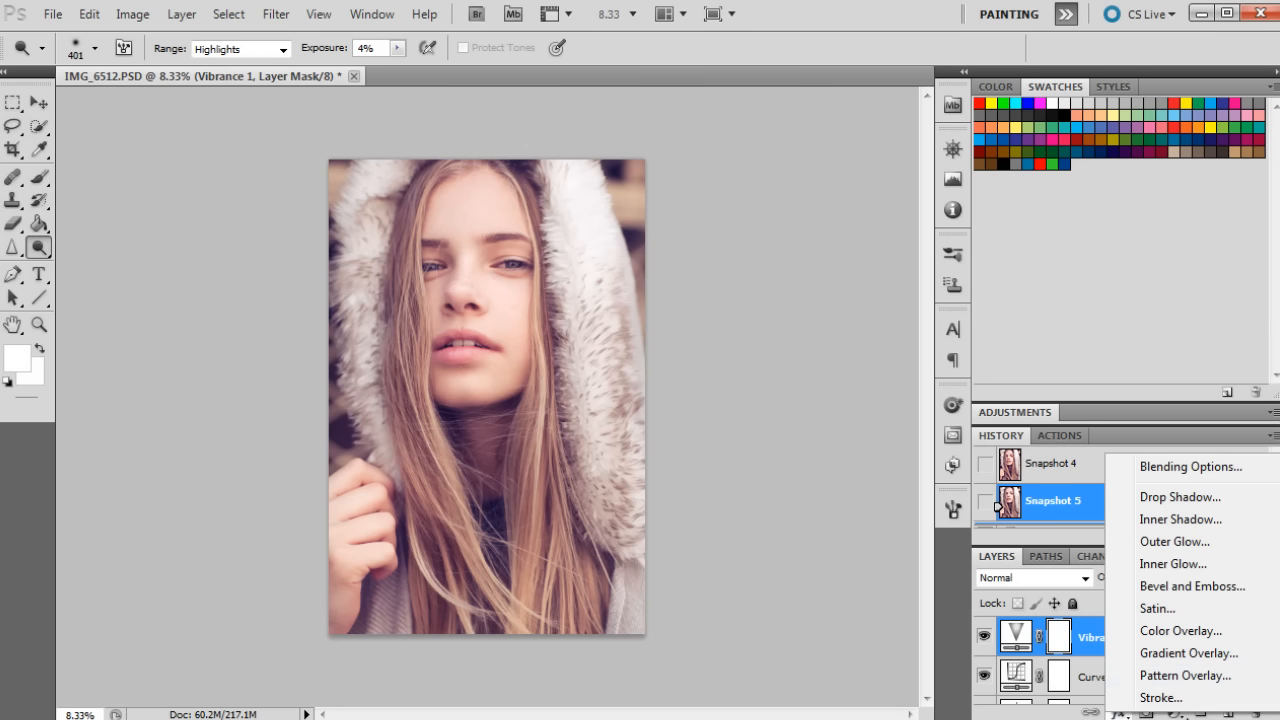
pyautogui.click(1178, 712)
pyautogui.click(1178, 712)
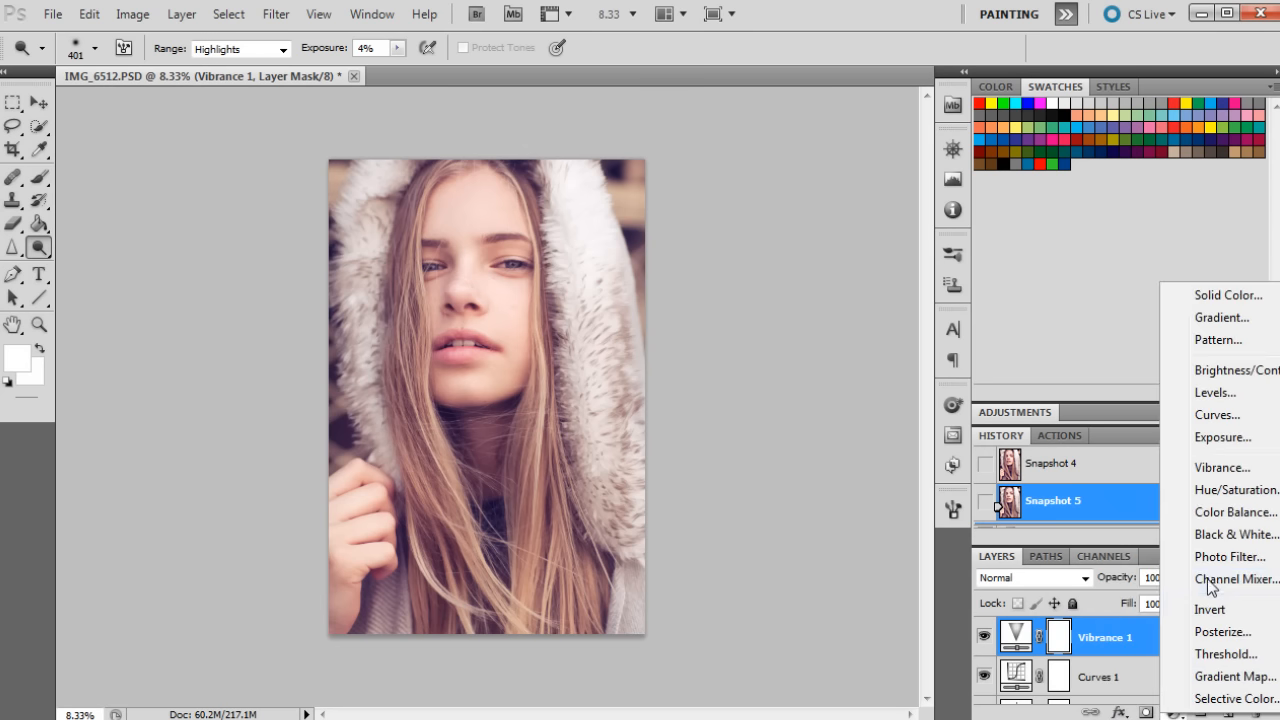
pyautogui.click(1235, 512)
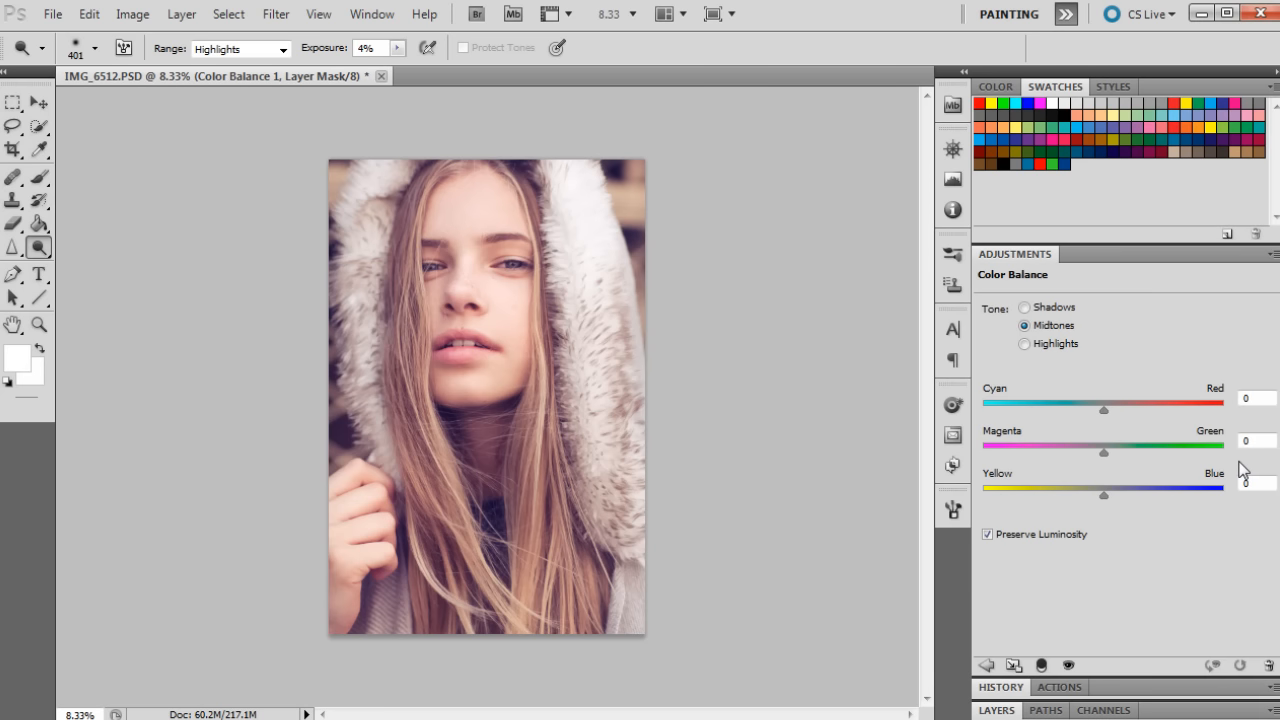
pyautogui.moveTo(1104, 411)
pyautogui.mouseDown()
pyautogui.moveTo(1077, 413)
pyautogui.moveTo(1110, 408)
pyautogui.moveTo(1094, 417)
pyautogui.mouseUp()
pyautogui.moveTo(1107, 451); pyautogui.dragTo(1106, 450)
pyautogui.moveTo(1106, 495); pyautogui.dragTo(1109, 490)
# Set the Color Balance highlights to magenta-green +1 and yellow-blue +7, keeping cyan-red at 0.
pyautogui.click(1025, 344)
pyautogui.moveTo(1097, 497); pyautogui.dragTo(1098, 455)
pyautogui.moveTo(1108, 452); pyautogui.dragTo(1103, 417)
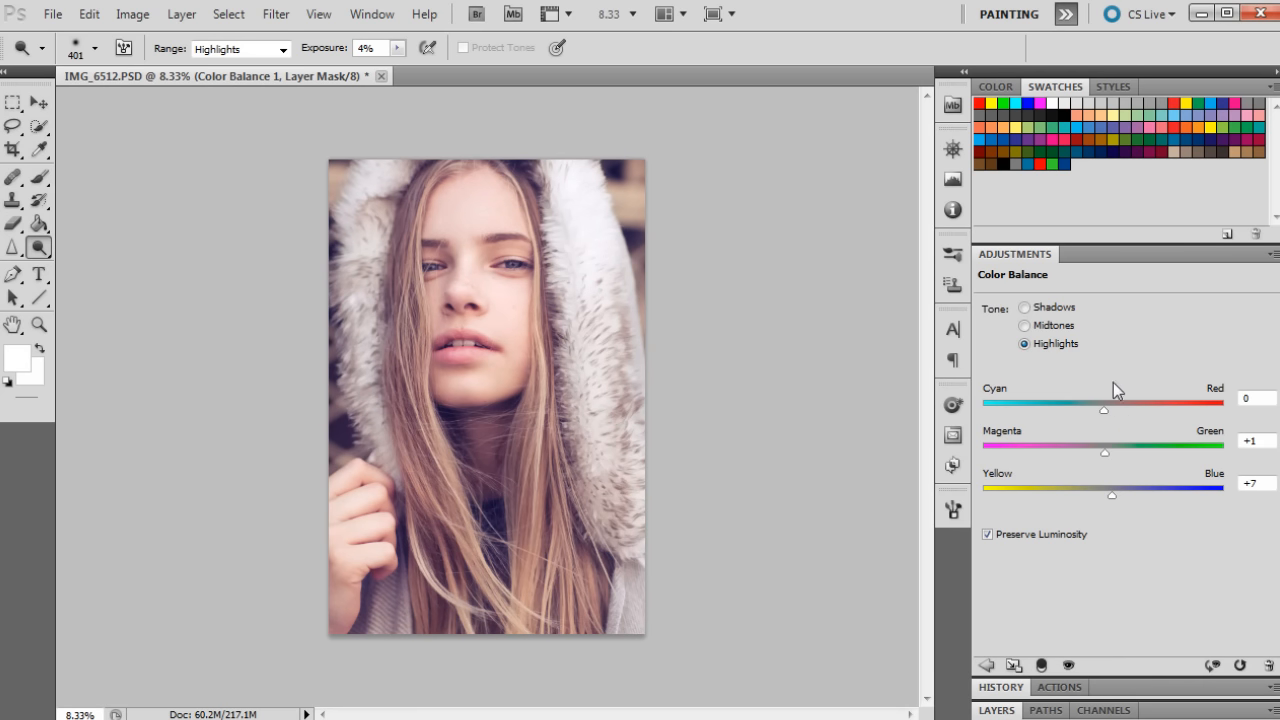
# Set the Color Balance shadows to cyan-red +2, magenta-green -1 and yellow-blue -4.
pyautogui.click(1027, 306)
pyautogui.moveTo(1104, 495); pyautogui.dragTo(1097, 505)
pyautogui.moveTo(1113, 460); pyautogui.dragTo(1108, 457)
# Save a new history snapshot and compare it with the original IMG_6512.PSD state, ending on the new snapshot.
pyautogui.click(1012, 690)
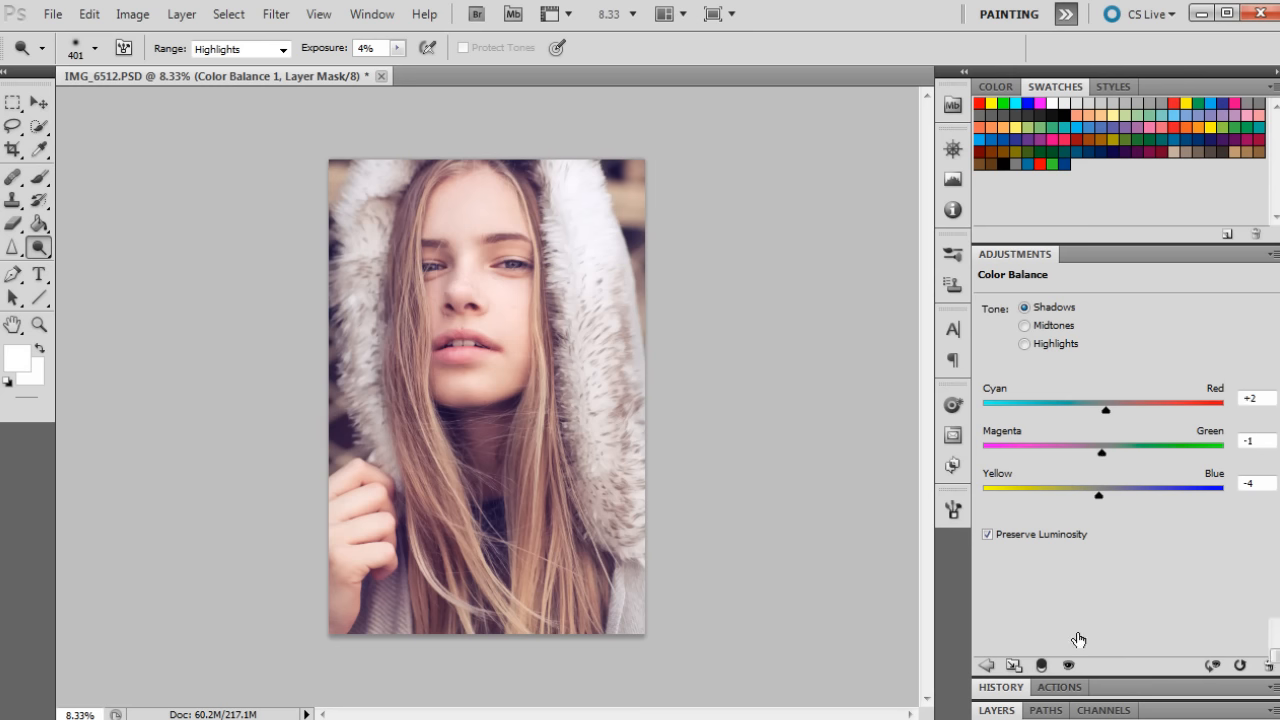
pyautogui.click(1229, 691)
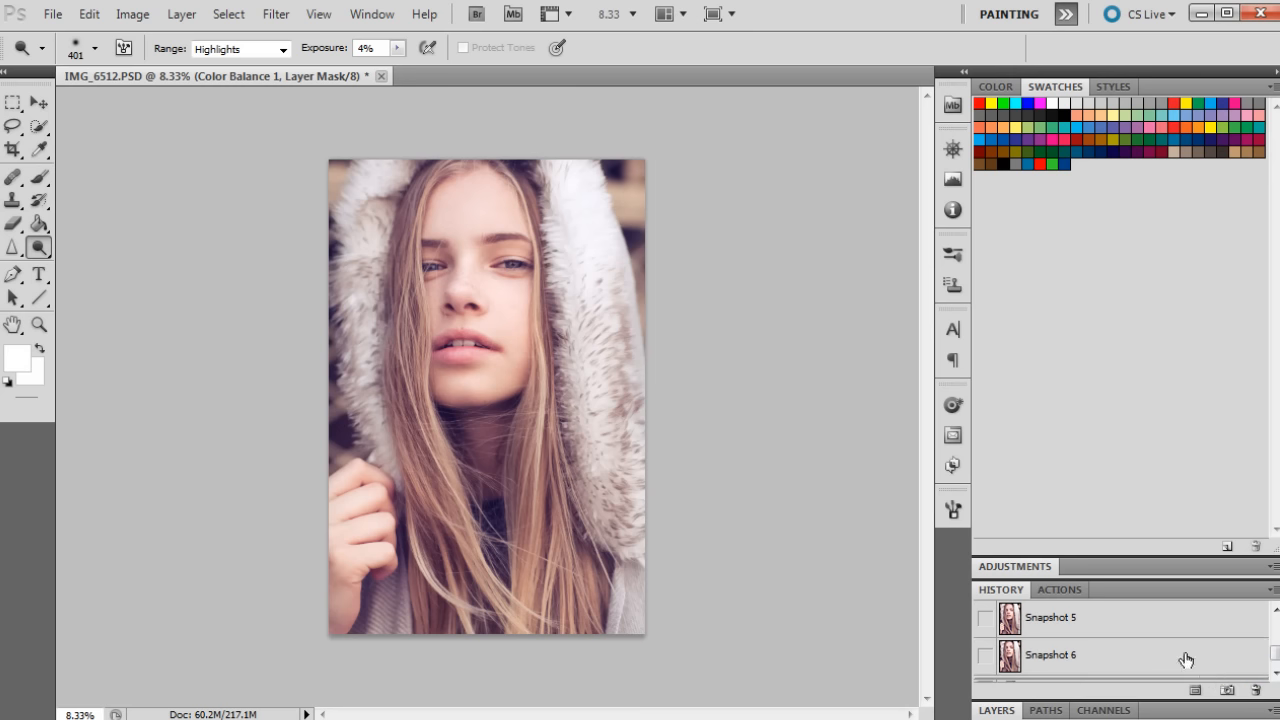
pyautogui.scroll(3, 1120, 654)
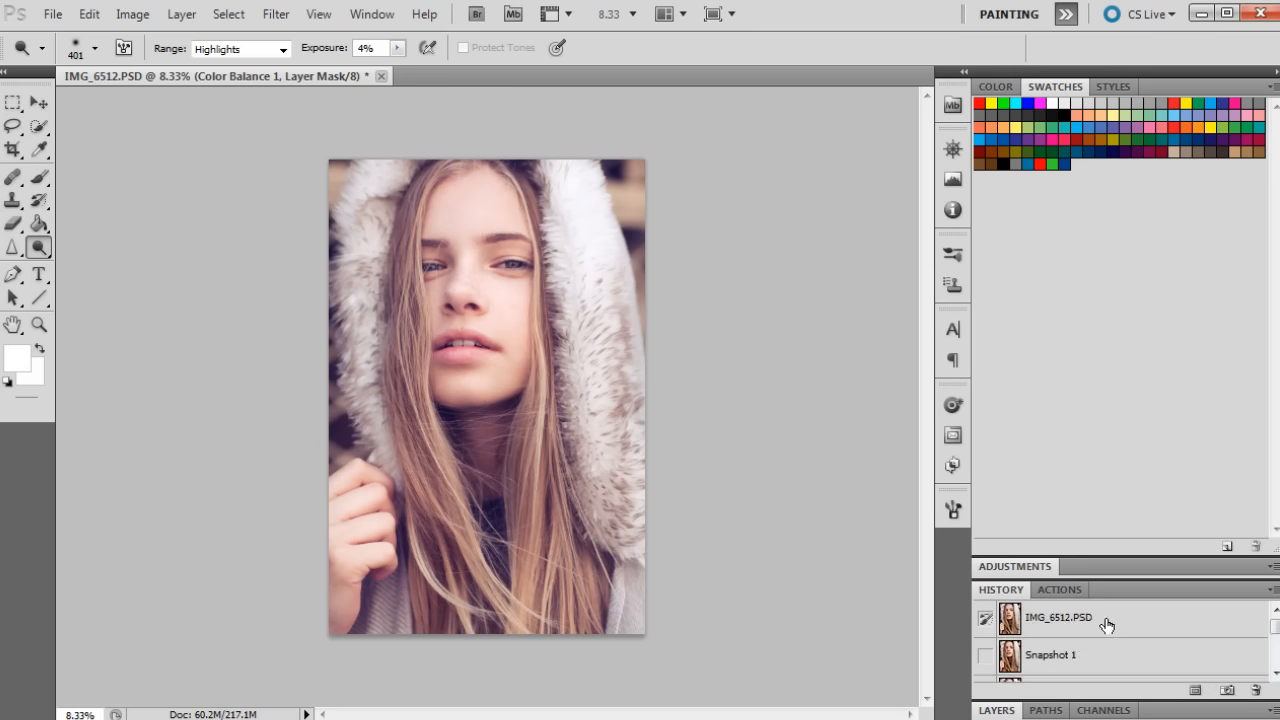
pyautogui.click(1107, 620)
pyautogui.scroll(-3, 1104, 627)
pyautogui.scroll(-1, 1104, 627)
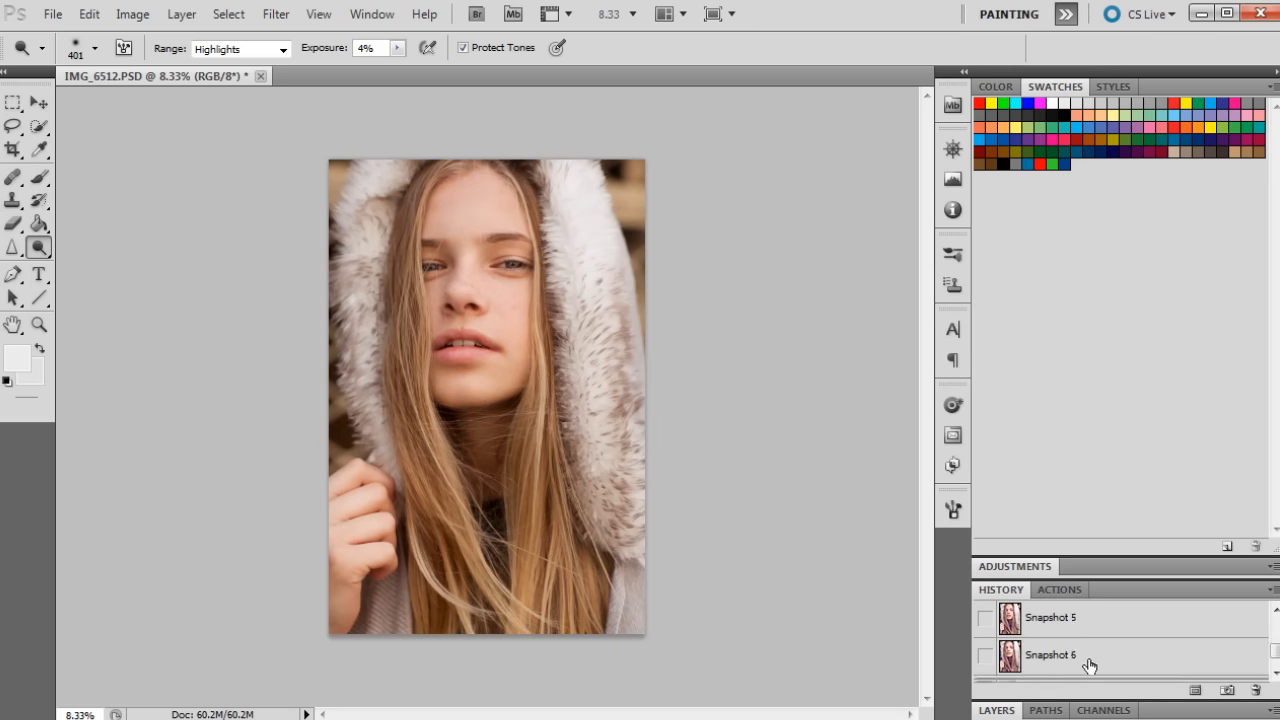
pyautogui.click(1084, 657)
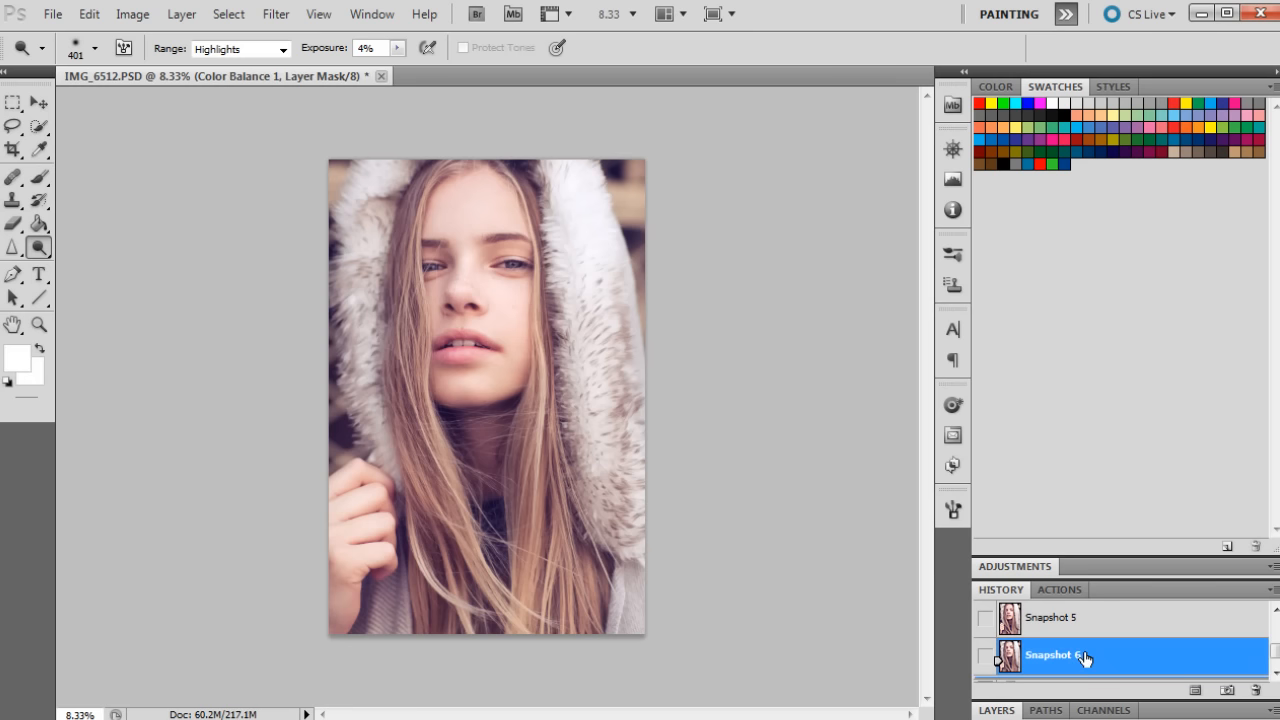
# Examine the forehead, eyes and nose at 50% zoom for remaining stray hairs and skin flaws.
pyautogui.click(39, 324)
pyautogui.click(426, 198)
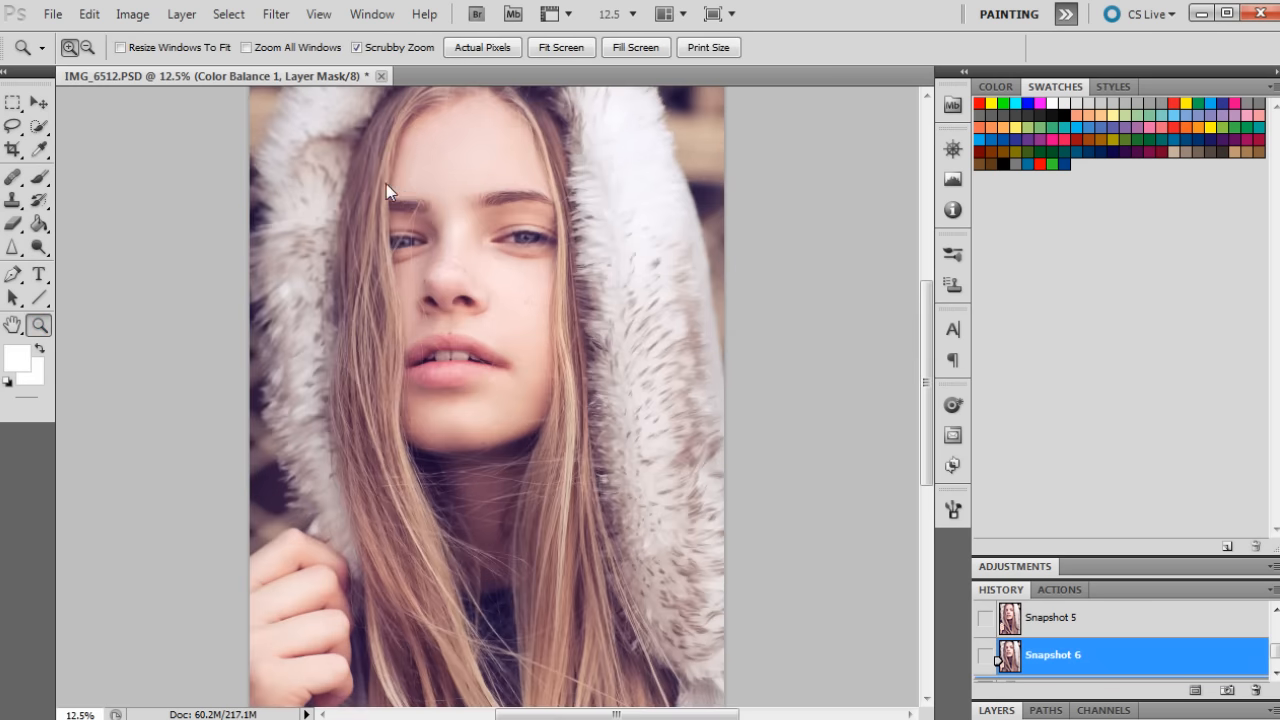
pyautogui.click(386, 183)
pyautogui.click(392, 180)
pyautogui.click(405, 184)
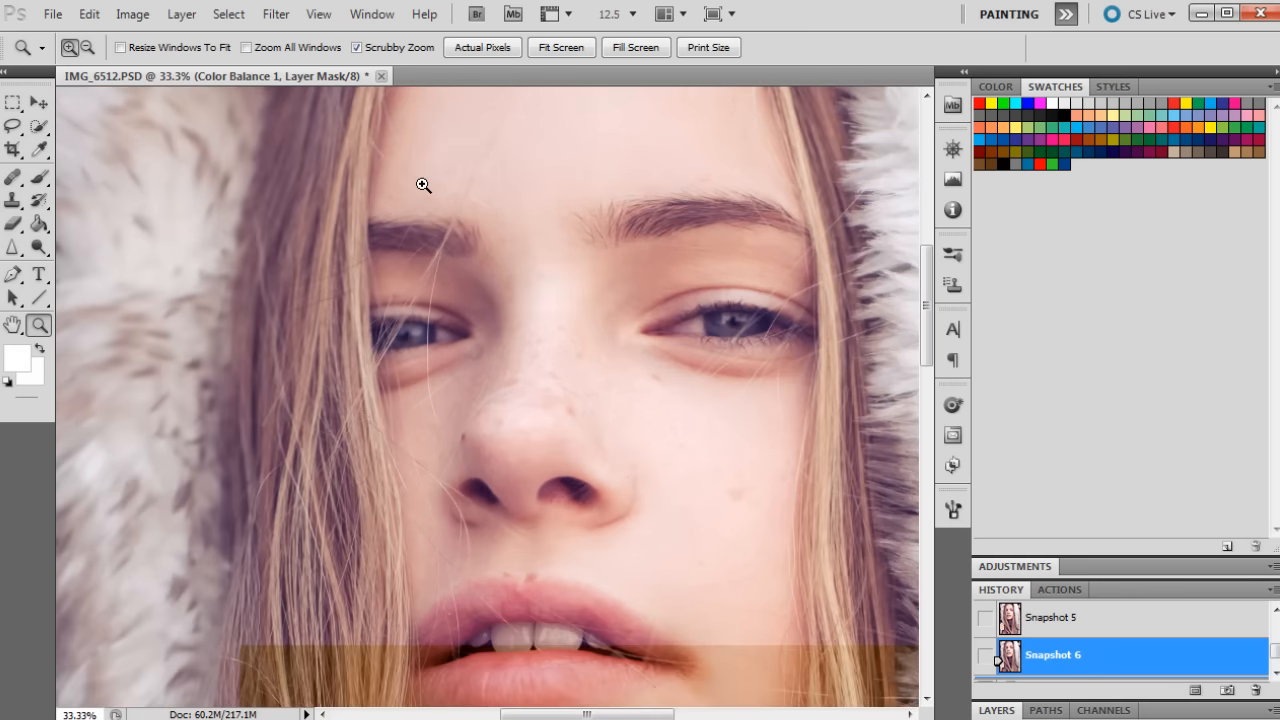
pyautogui.click(478, 275)
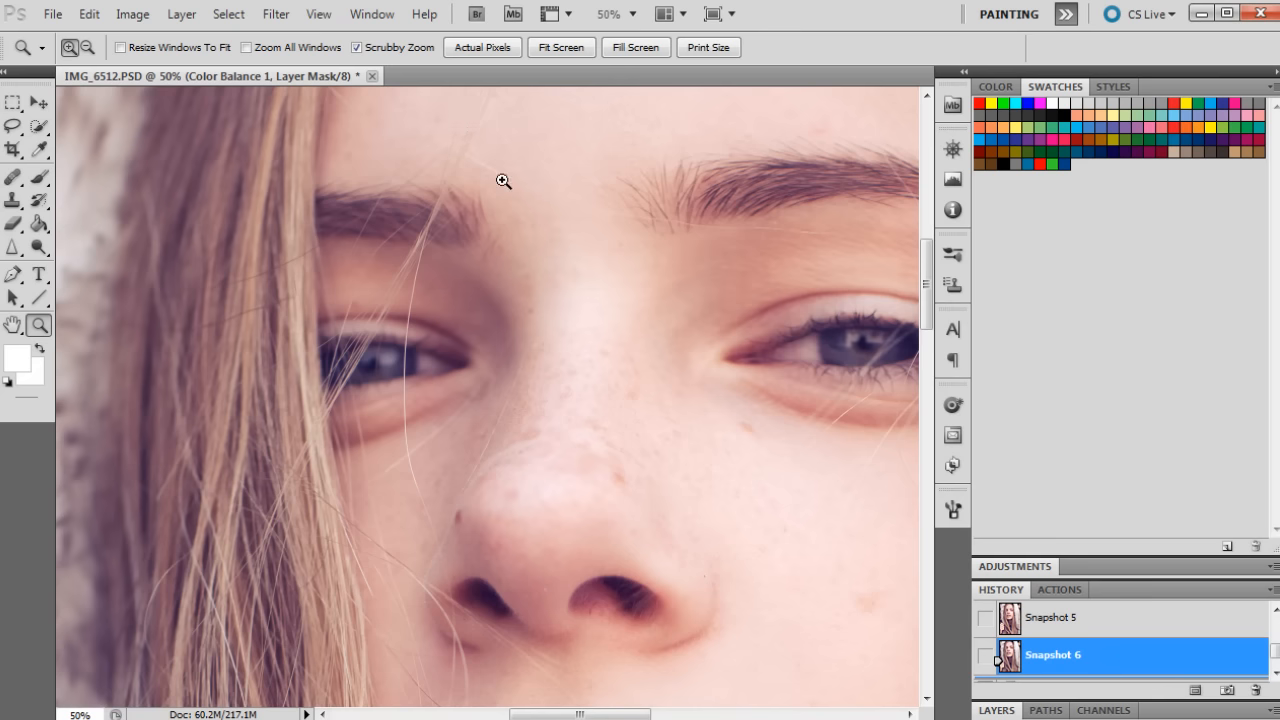
pyautogui.scroll(5, 507, 188)
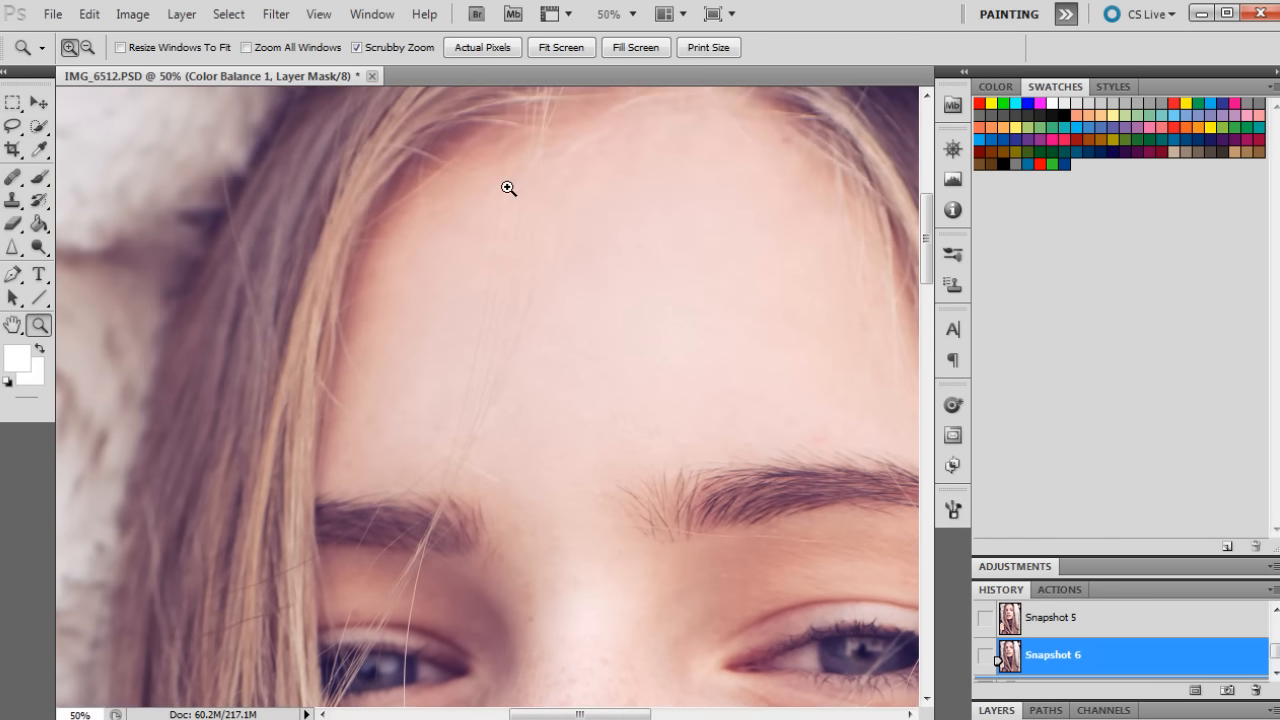
pyautogui.scroll(-6, 508, 188)
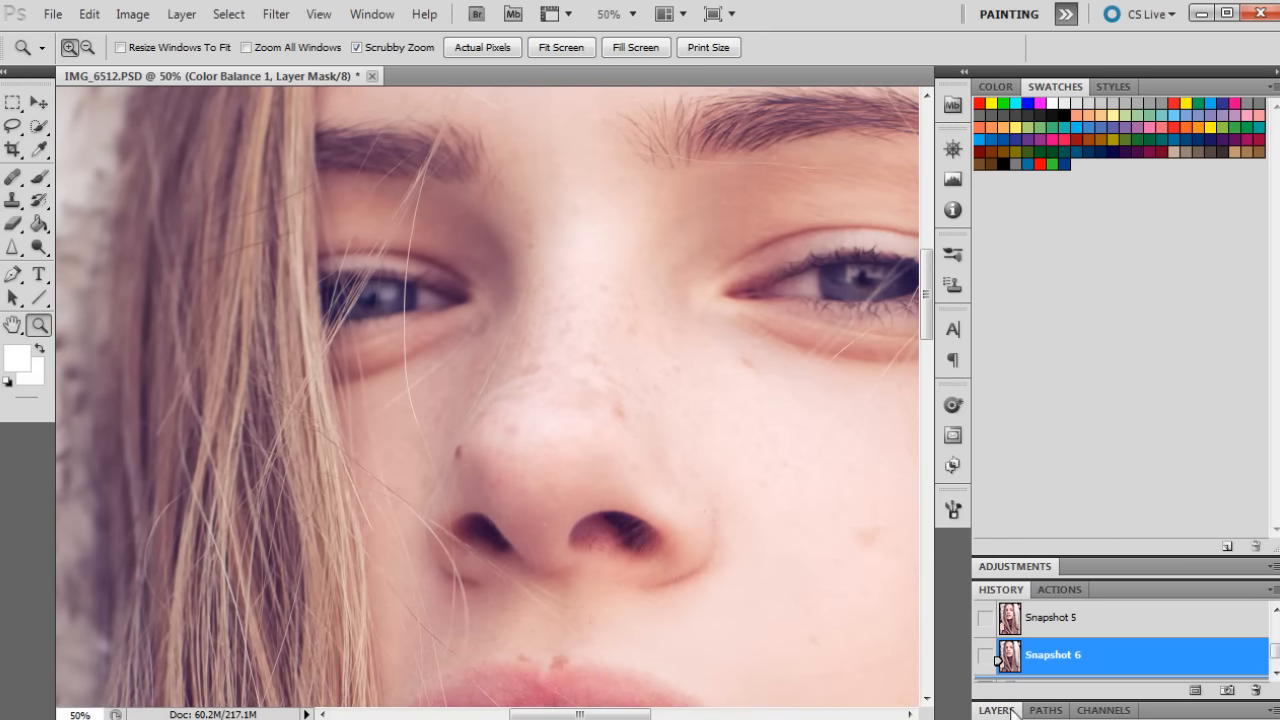
# Select the High layer in the FS group and set the Clone Stamp to a soft 25 px brush.
pyautogui.click(1012, 711)
pyautogui.scroll(-3, 1112, 666)
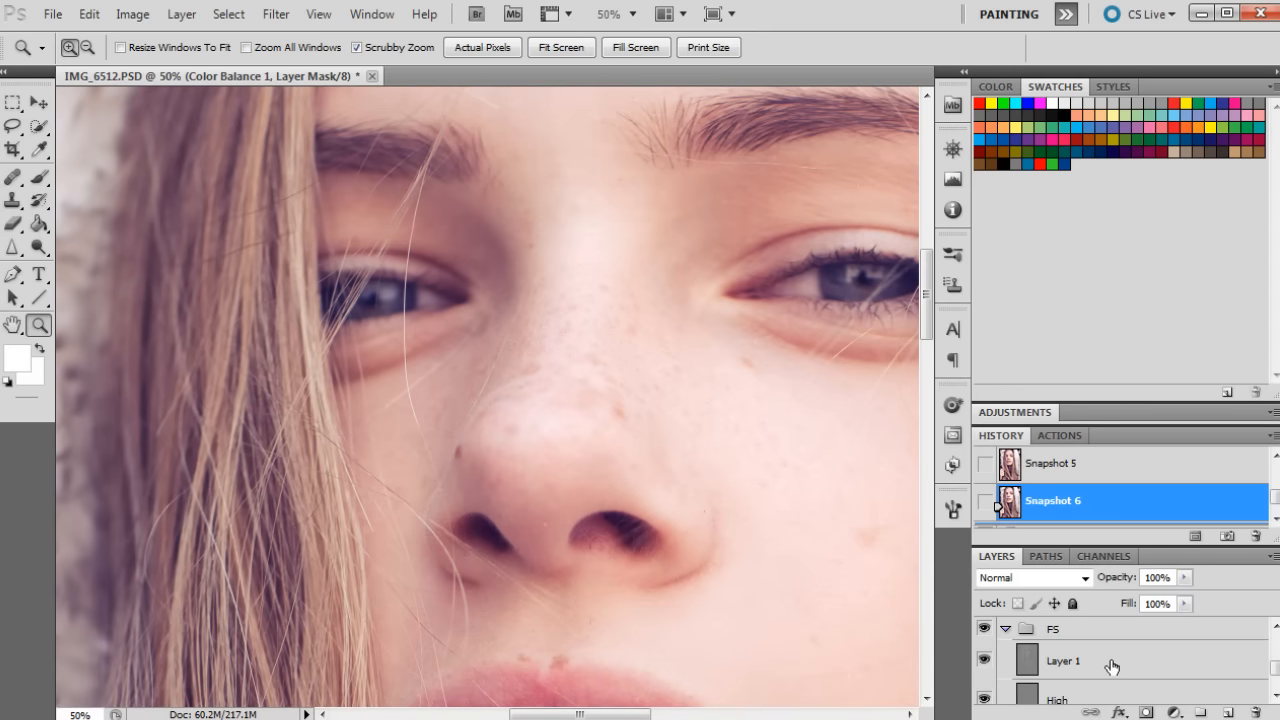
pyautogui.click(1087, 665)
pyautogui.scroll(-2, 1046, 654)
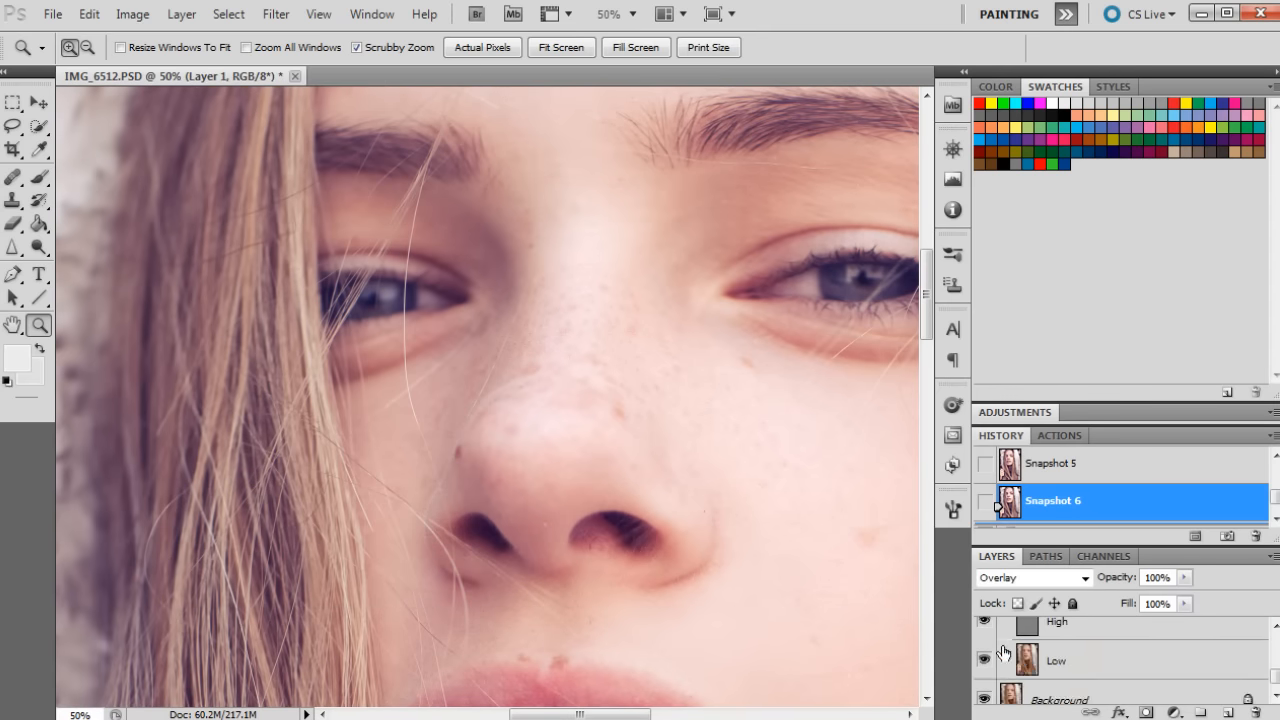
pyautogui.click(985, 628)
pyautogui.click(1045, 624)
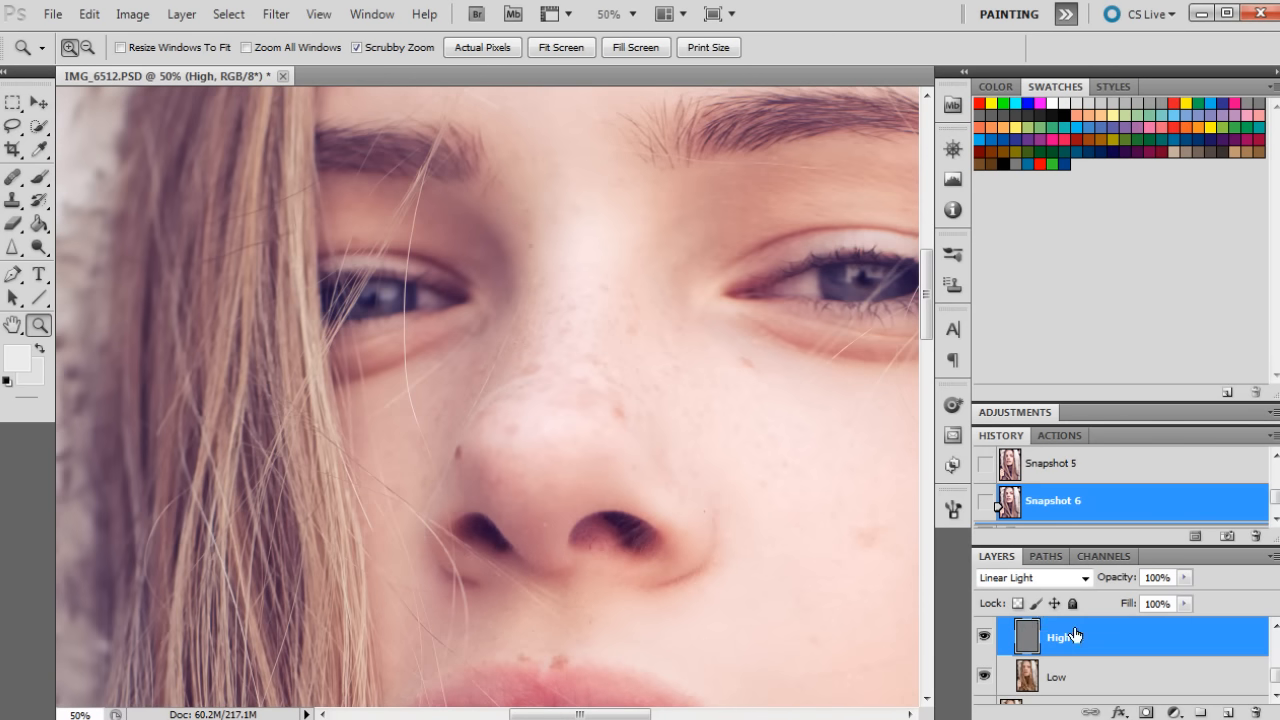
pyautogui.scroll(6, 588, 394)
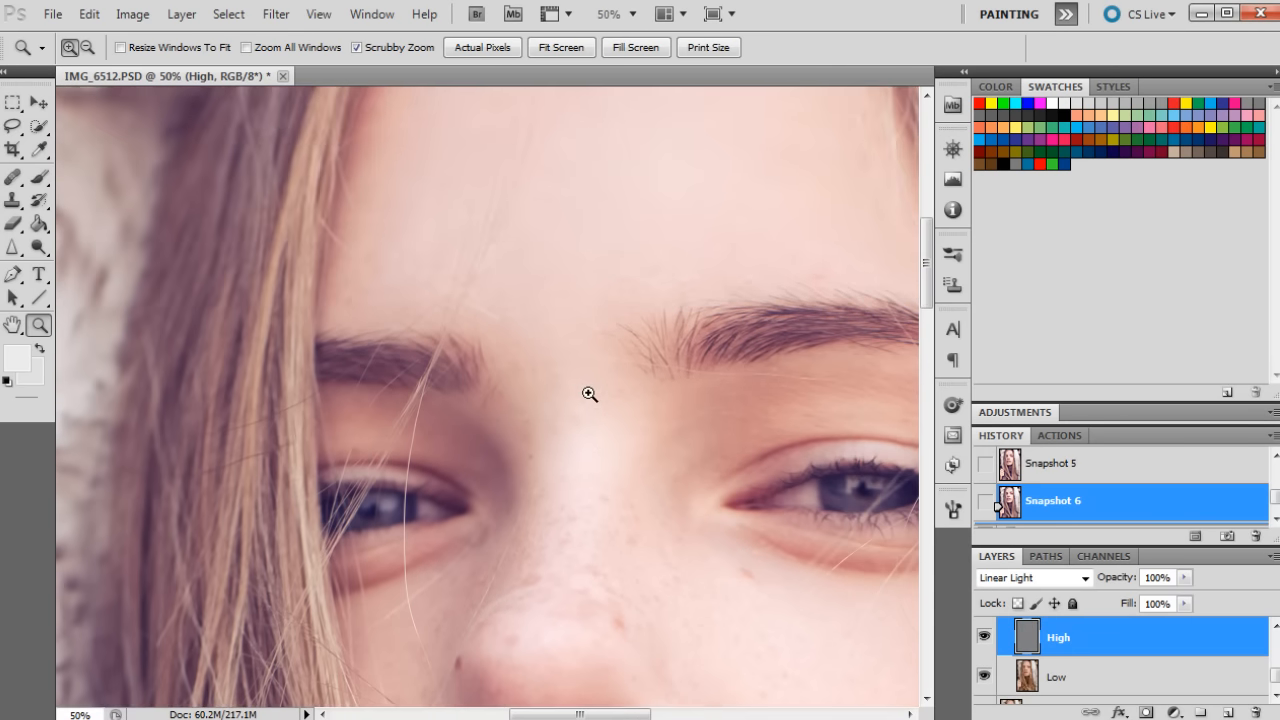
pyautogui.scroll(1, 634, 414)
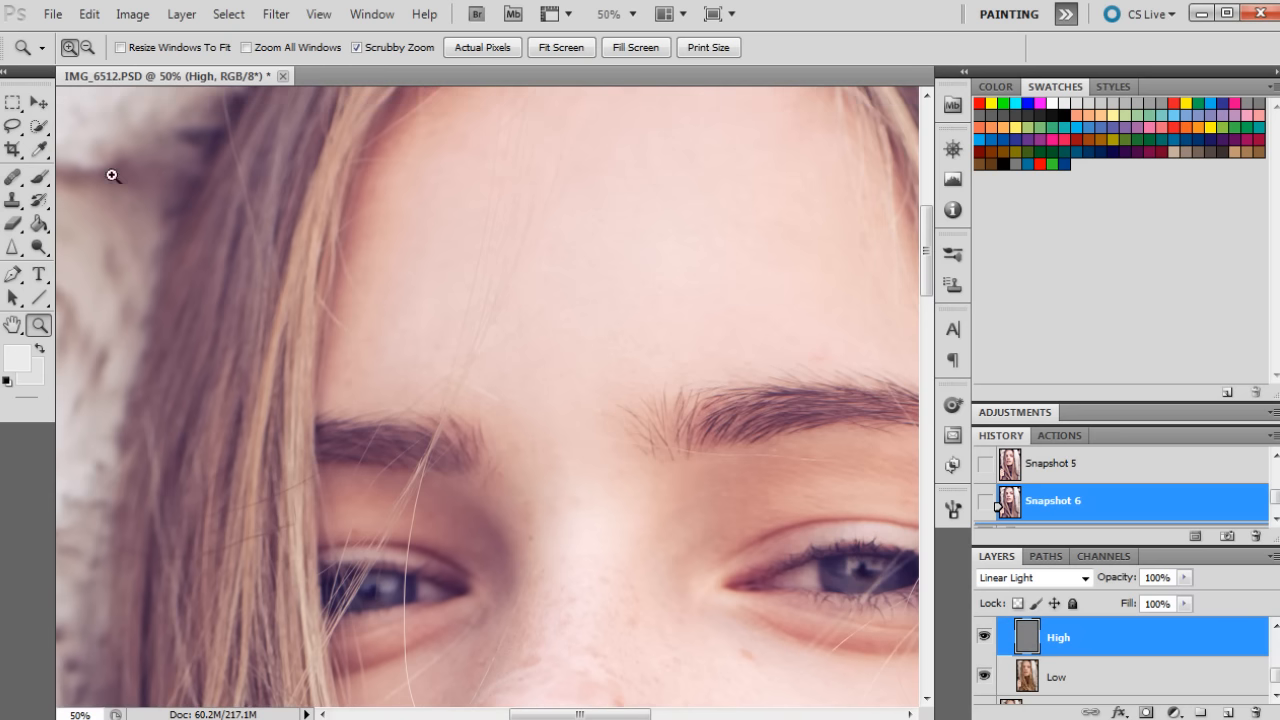
pyautogui.click(12, 200)
pyautogui.click(95, 48)
pyautogui.press('[')
pyautogui.press('[')
pyautogui.press('[')
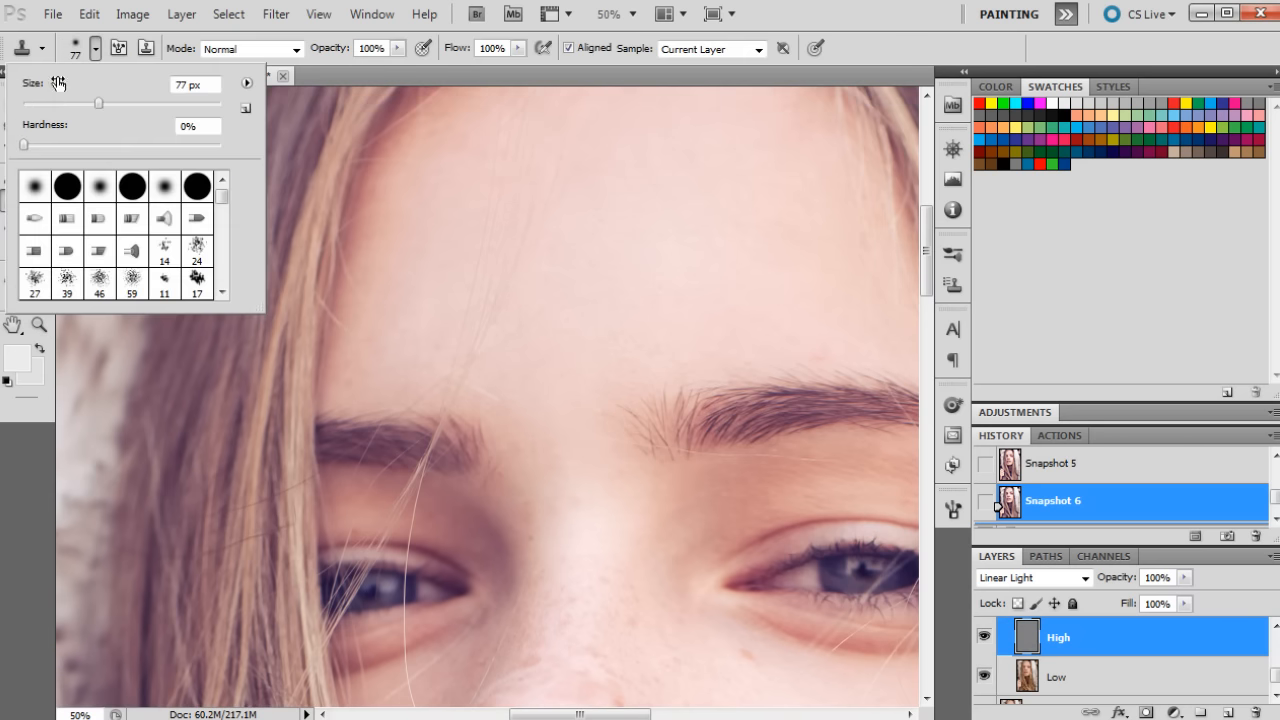
# Clone clean skin texture over the long, thin stray hairs running down the upper forehead beside the parting on the High layer.
pyautogui.keyDown('alt'); pyautogui.click(552, 278); pyautogui.keyUp('alt')
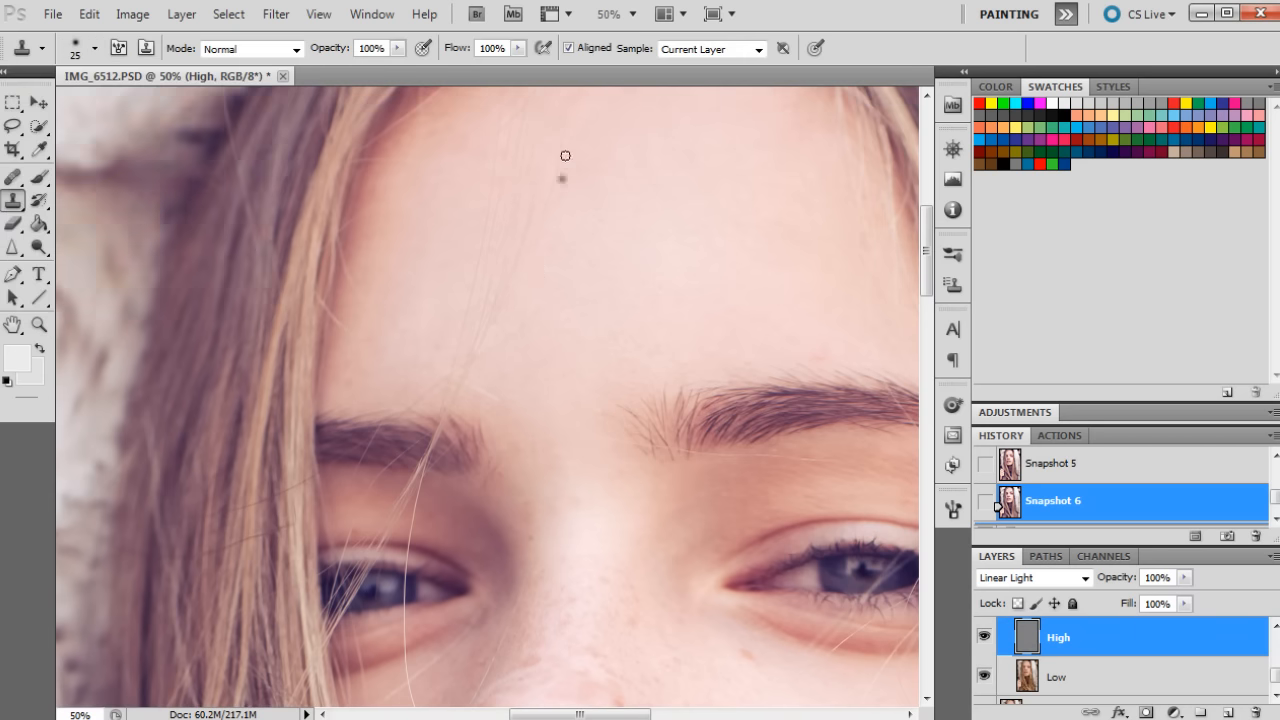
pyautogui.click(523, 240)
pyautogui.keyDown('alt'); pyautogui.click(462, 221); pyautogui.keyUp('alt')
pyautogui.moveTo(497, 140); pyautogui.dragTo(453, 366)
pyautogui.keyDown('alt'); pyautogui.click(443, 257); pyautogui.keyUp('alt')
pyautogui.click(457, 340)
pyautogui.click(461, 331)
pyautogui.keyDown('alt'); pyautogui.click(469, 180); pyautogui.keyUp('alt')
pyautogui.moveTo(500, 140); pyautogui.dragTo(477, 296)
pyautogui.keyDown('alt'); pyautogui.click(477, 174); pyautogui.keyUp('alt')
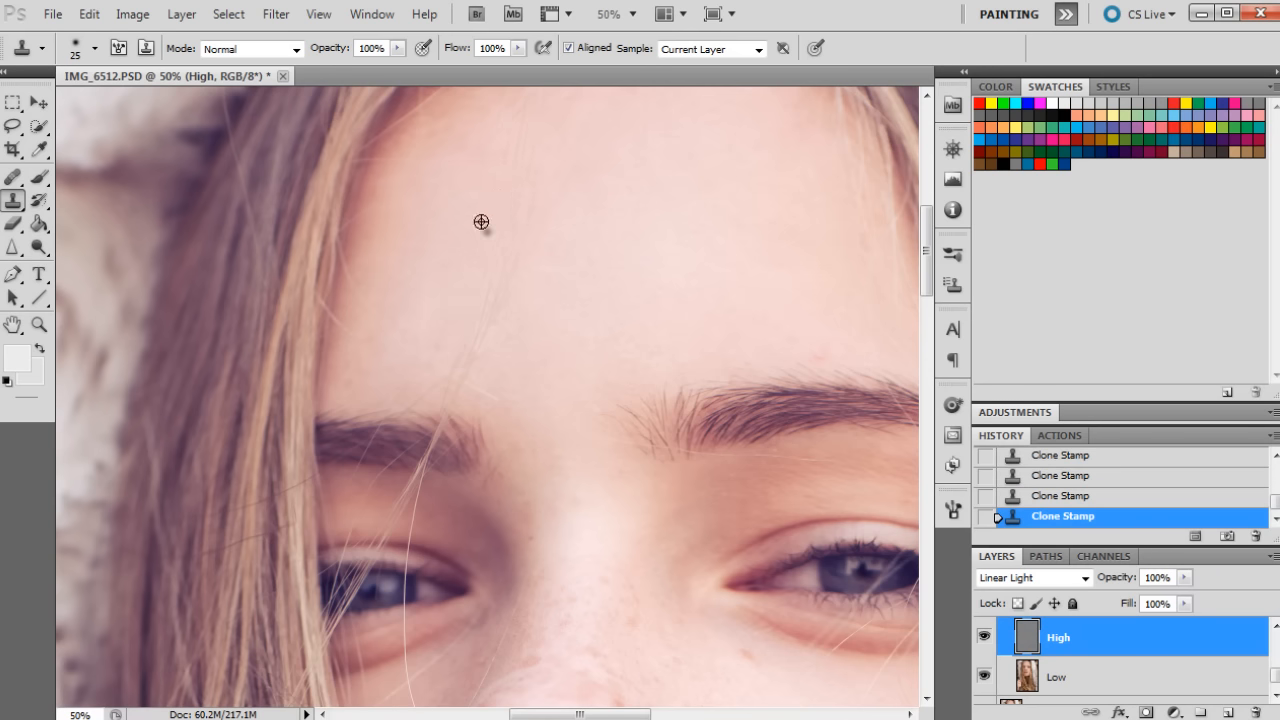
pyautogui.moveTo(514, 123)
pyautogui.mouseDown()
pyautogui.moveTo(509, 208)
pyautogui.moveTo(535, 107)
pyautogui.moveTo(514, 226)
pyautogui.moveTo(522, 178)
pyautogui.moveTo(559, 140)
pyautogui.moveTo(537, 182)
pyautogui.mouseUp()
pyautogui.keyDown('alt'); pyautogui.click(531, 120); pyautogui.keyUp('alt')
# Clone out the remaining faint hair strands in the middle of the forehead with nearby skin texture.
pyautogui.keyDown('alt'); pyautogui.click(537, 257); pyautogui.keyUp('alt')
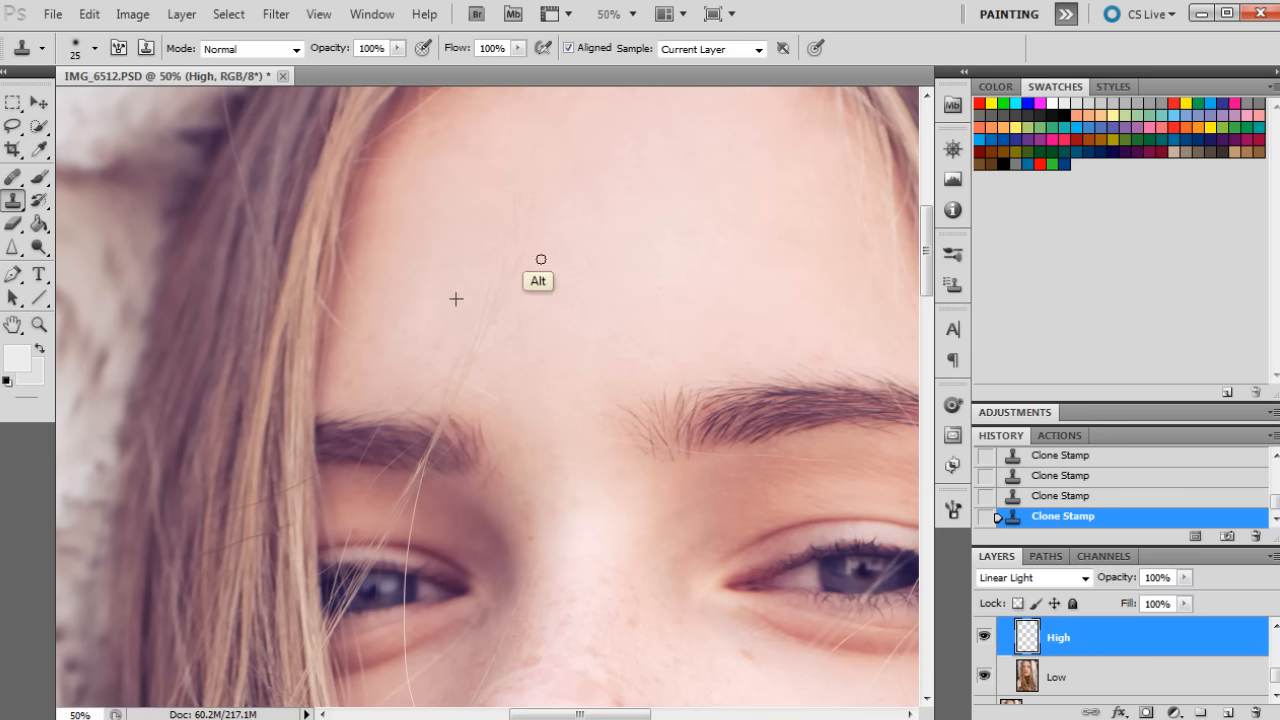
pyautogui.moveTo(511, 258)
pyautogui.mouseDown()
pyautogui.moveTo(500, 290)
pyautogui.moveTo(531, 297)
pyautogui.mouseUp()
pyautogui.keyDown('alt'); pyautogui.click(546, 297); pyautogui.keyUp('alt')
pyautogui.moveTo(548, 219)
pyautogui.mouseDown()
pyautogui.moveTo(503, 310)
pyautogui.moveTo(548, 314)
pyautogui.moveTo(541, 347)
pyautogui.moveTo(486, 294)
pyautogui.mouseUp()
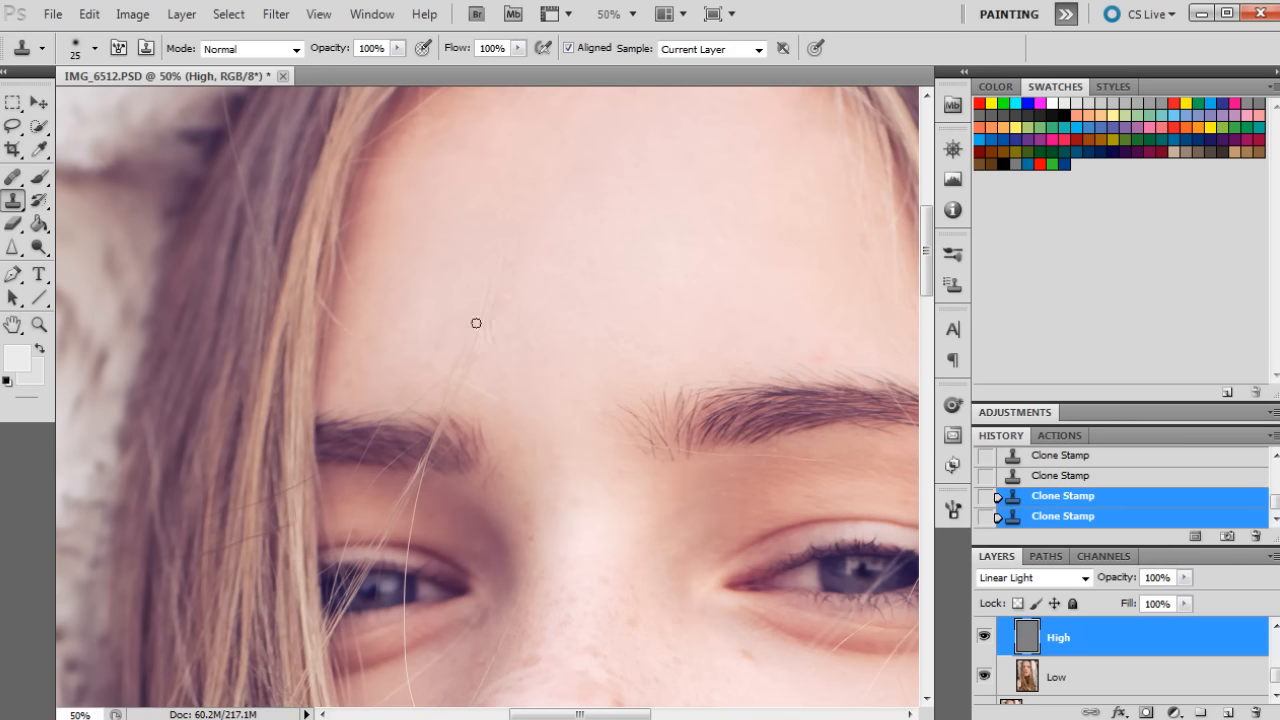
pyautogui.keyDown('alt'); pyautogui.click(497, 269); pyautogui.keyUp('alt')
pyautogui.moveTo(497, 269)
pyautogui.mouseDown()
pyautogui.moveTo(486, 300)
pyautogui.moveTo(505, 302)
pyautogui.mouseUp()
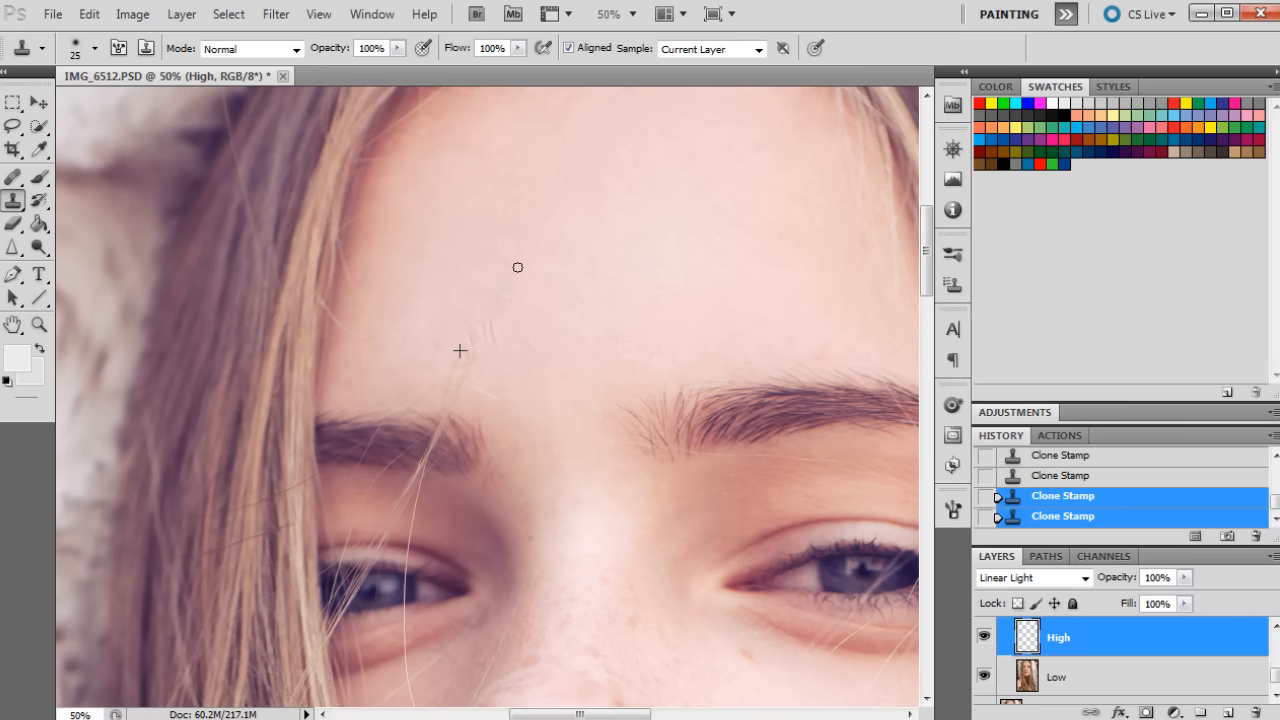
pyautogui.press('alt')
pyautogui.keyDown('alt'); pyautogui.click(501, 336); pyautogui.keyUp('alt')
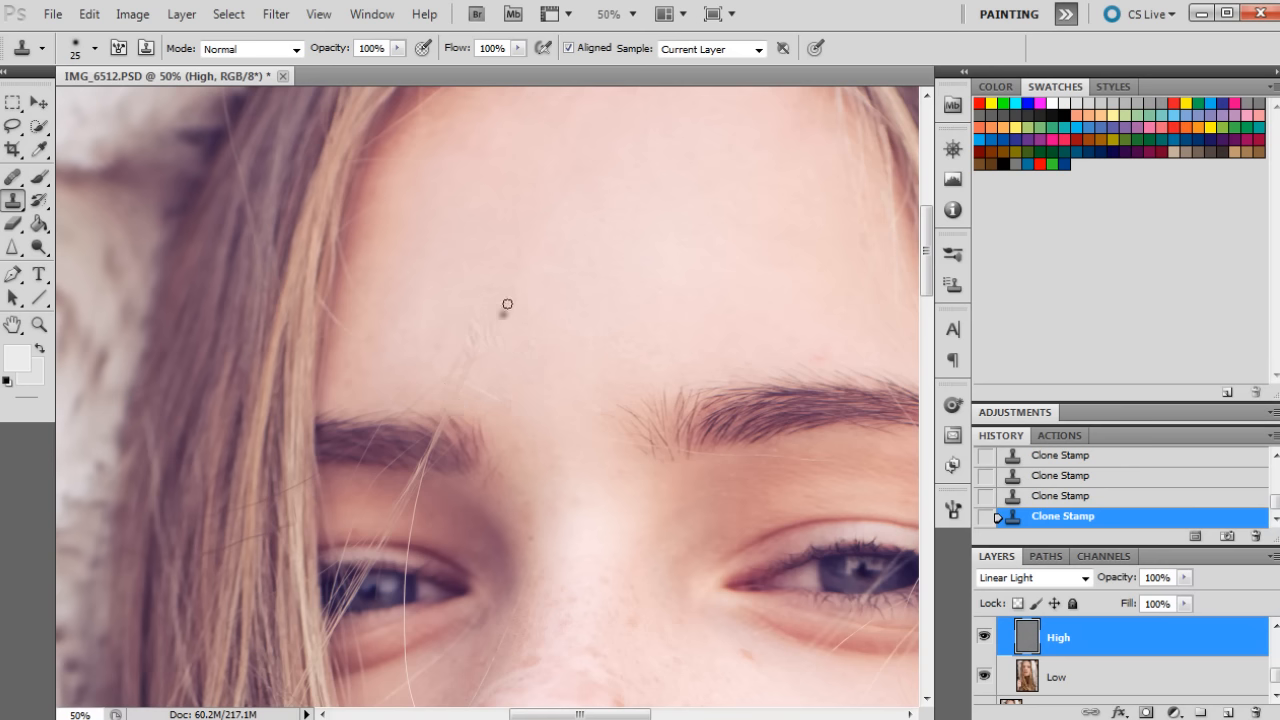
pyautogui.click(508, 333)
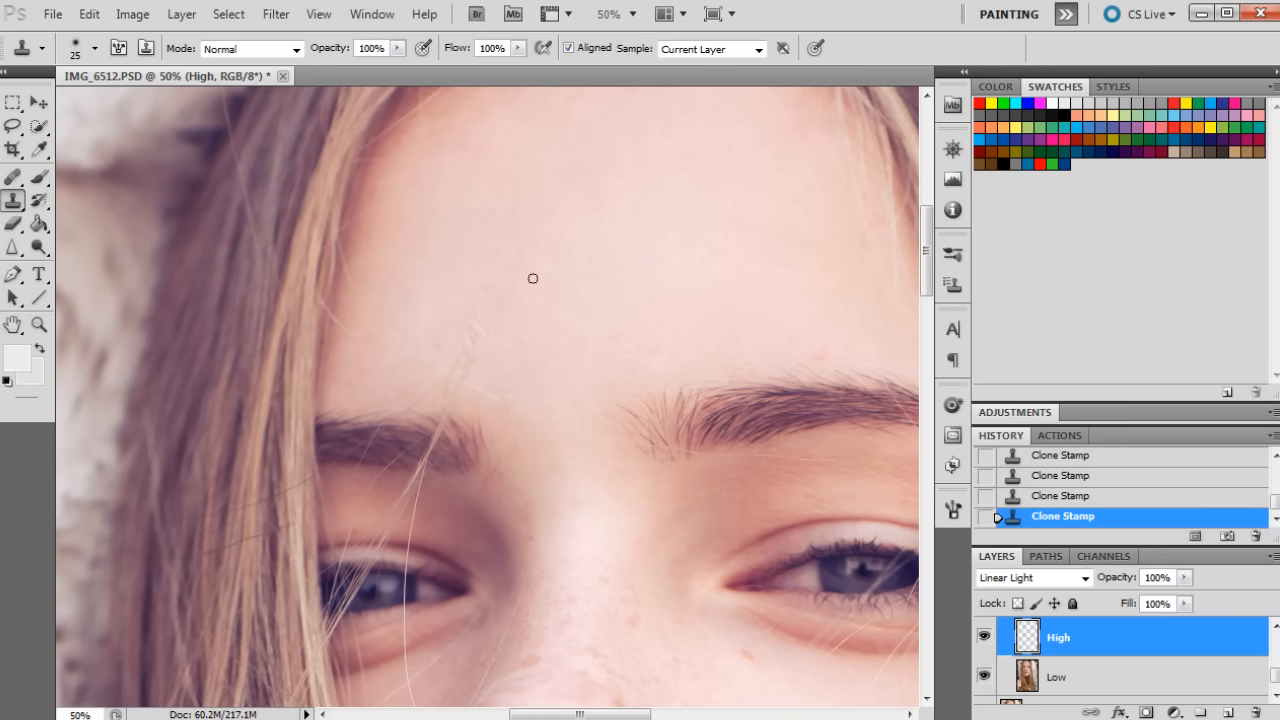
# Clone out the stray hair ends and leftover marks on the lower forehead just above the hair-side eyebrow.
pyautogui.keyDown('alt'); pyautogui.click(525, 295); pyautogui.keyUp('alt')
pyautogui.moveTo(467, 359)
pyautogui.mouseDown()
pyautogui.moveTo(480, 343)
pyautogui.moveTo(471, 328)
pyautogui.mouseUp()
pyautogui.keyDown('alt'); pyautogui.click(515, 357); pyautogui.keyUp('alt')
pyautogui.moveTo(469, 375)
pyautogui.mouseDown()
pyautogui.moveTo(474, 403)
pyautogui.moveTo(427, 389)
pyautogui.moveTo(399, 406)
pyautogui.moveTo(457, 380)
pyautogui.moveTo(470, 388)
pyautogui.moveTo(467, 377)
pyautogui.mouseUp()
pyautogui.keyDown('alt'); pyautogui.click(445, 325); pyautogui.keyUp('alt')
pyautogui.keyDown('alt'); pyautogui.click(523, 377); pyautogui.keyUp('alt')
pyautogui.keyDown('alt'); pyautogui.click(506, 363); pyautogui.keyUp('alt')
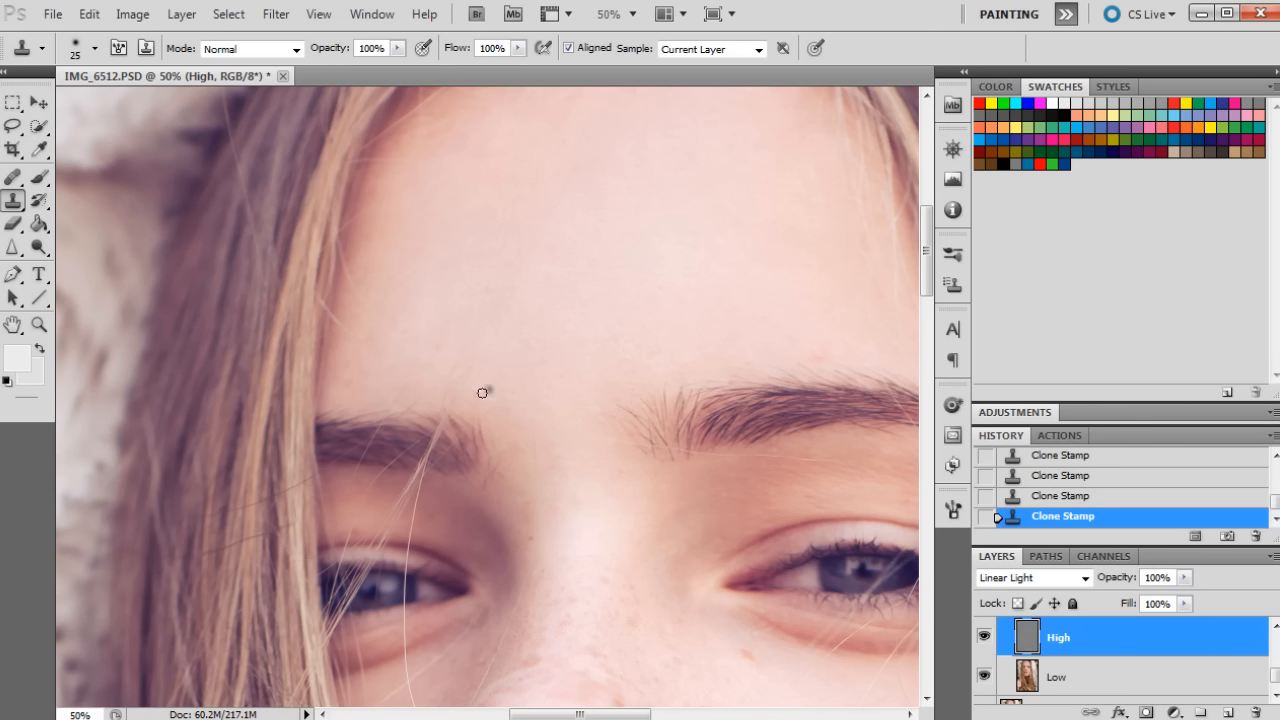
pyautogui.keyDown('alt'); pyautogui.click(484, 333); pyautogui.keyUp('alt')
pyautogui.keyDown('alt'); pyautogui.click(475, 321); pyautogui.keyUp('alt')
pyautogui.moveTo(456, 377); pyautogui.dragTo(448, 358)
# Clone away the light hair strand where it crosses the hair-side eyebrow, the upper eyelid and the skin under the eye.
pyautogui.moveTo(926, 271); pyautogui.dragTo(926, 296)
pyautogui.keyDown('alt'); pyautogui.click(407, 274); pyautogui.keyUp('alt')
pyautogui.moveTo(440, 252); pyautogui.dragTo(410, 340)
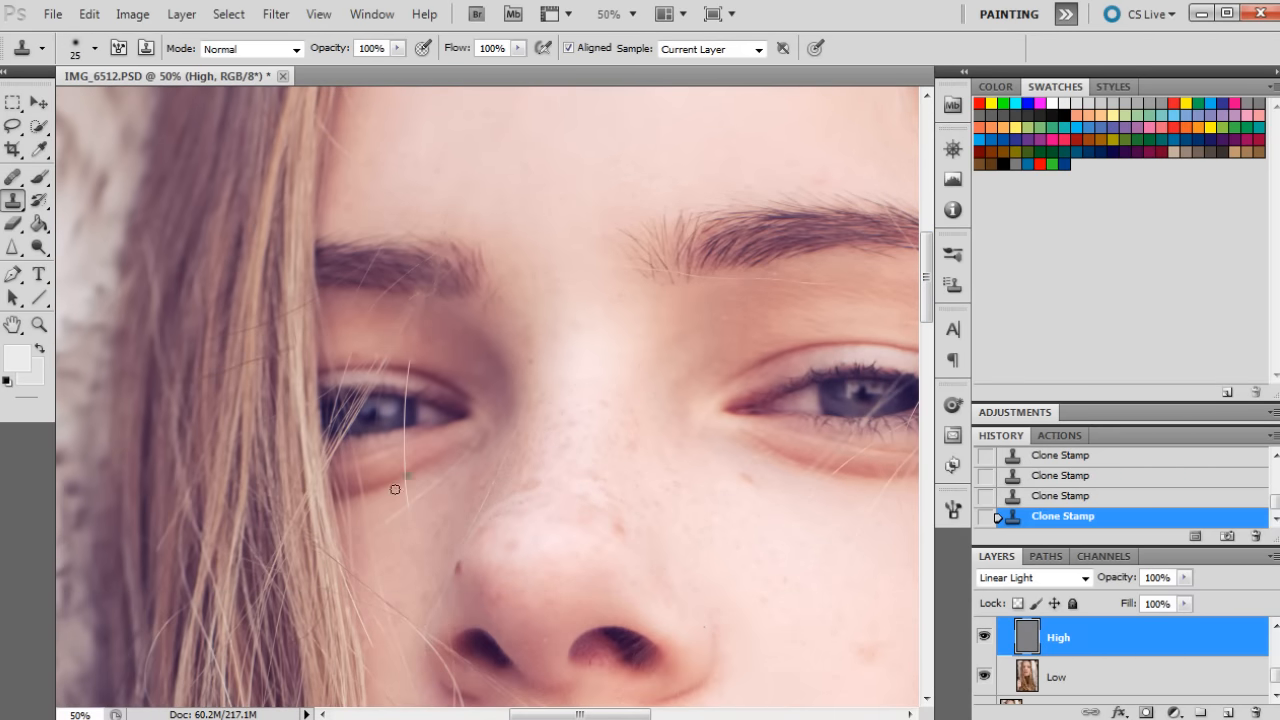
pyautogui.keyDown('alt'); pyautogui.click(392, 497); pyautogui.keyUp('alt')
pyautogui.moveTo(409, 481)
pyautogui.mouseDown()
pyautogui.moveTo(400, 517)
pyautogui.moveTo(446, 489)
pyautogui.mouseUp()
pyautogui.keyDown('alt'); pyautogui.click(403, 528); pyautogui.keyUp('alt')
pyautogui.keyDown('alt'); pyautogui.click(441, 488); pyautogui.keyUp('alt')
# Compare the original IMG_6512.PSD history state with Snapshot 8 on the whole portrait, ending on Snapshot 8.
pyautogui.click(40, 325)
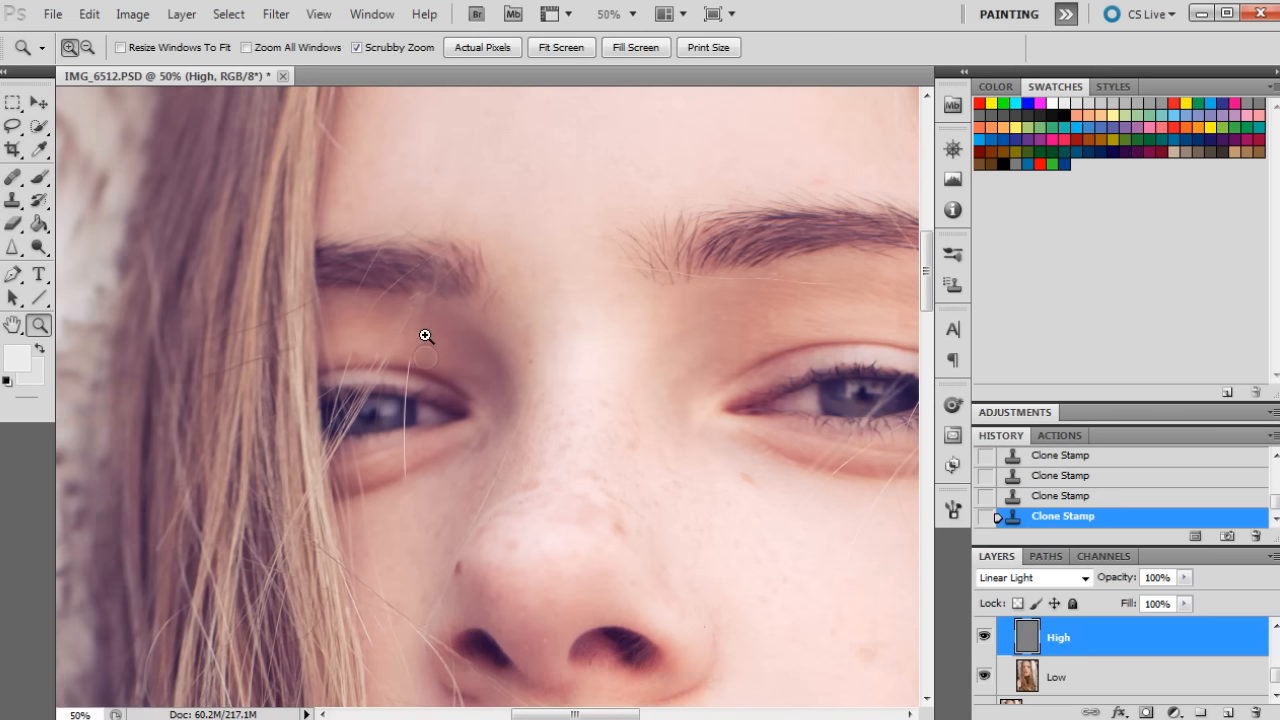
pyautogui.keyDown('alt'); pyautogui.click(423, 351); pyautogui.keyUp('alt')
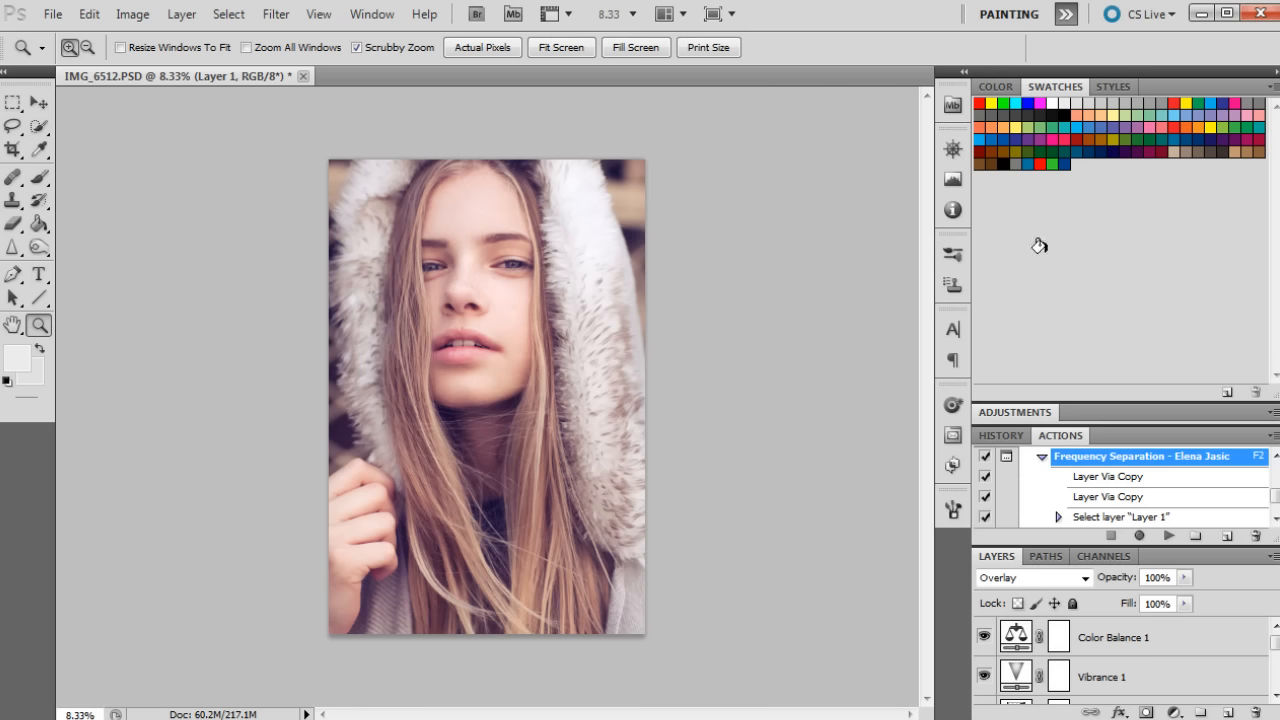
pyautogui.click(992, 436)
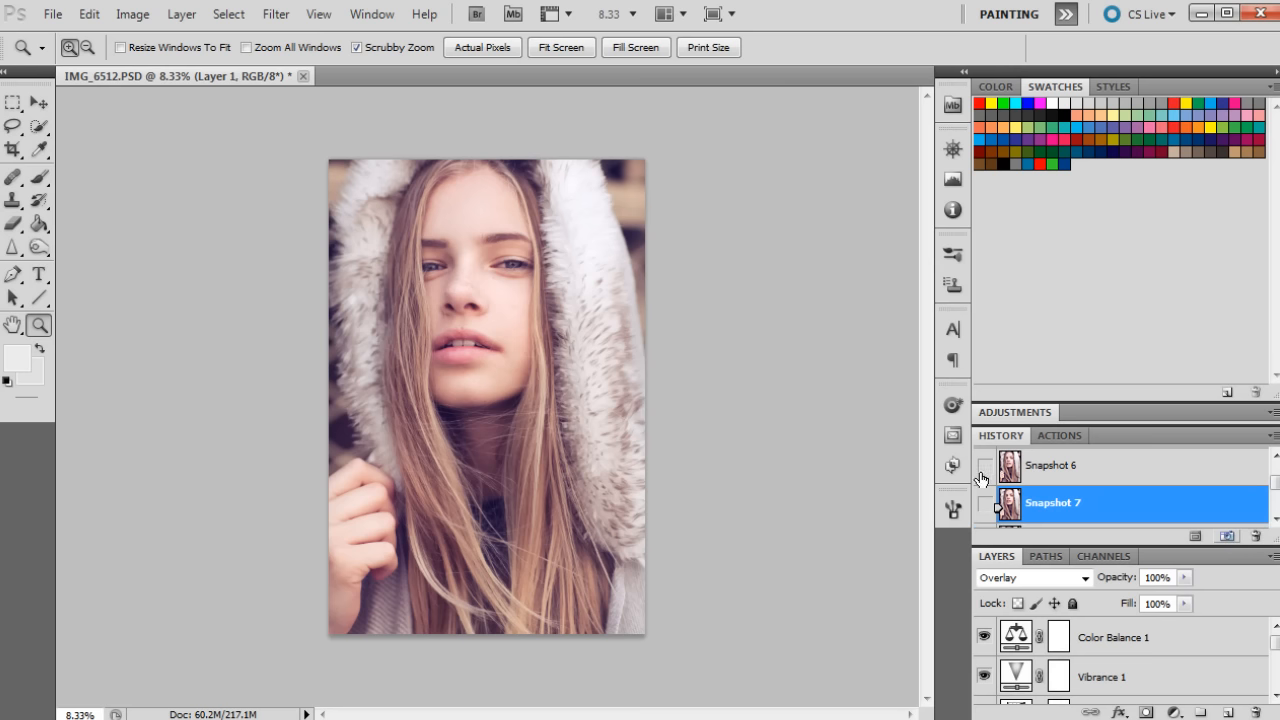
pyautogui.scroll(4, 1050, 480)
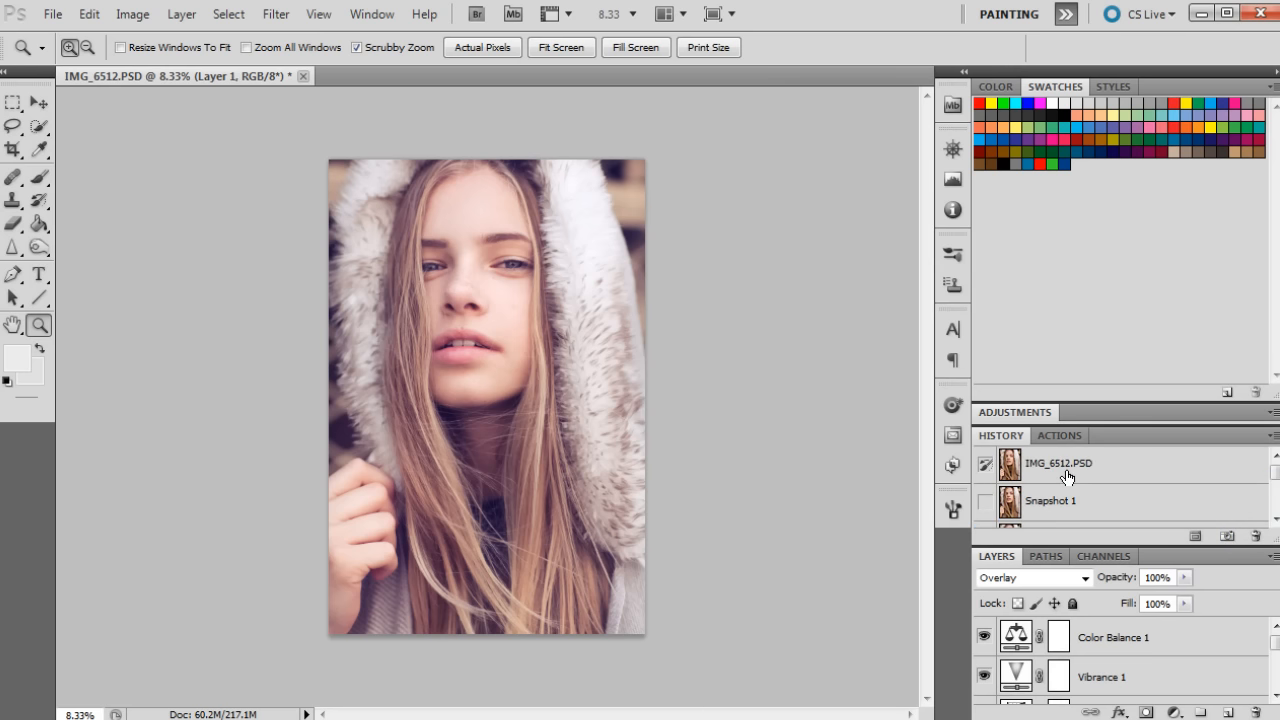
pyautogui.click(1067, 477)
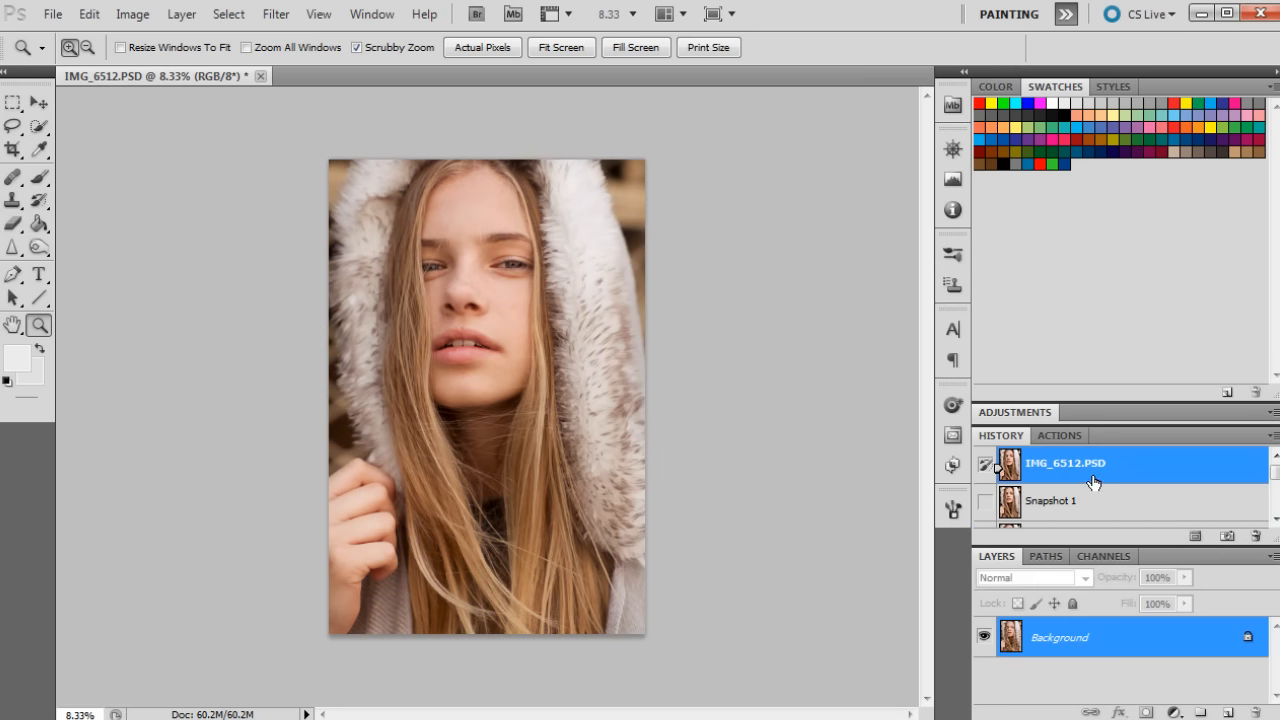
pyautogui.scroll(-3, 1093, 483)
pyautogui.scroll(-3, 1093, 483)
pyautogui.click(1092, 484)
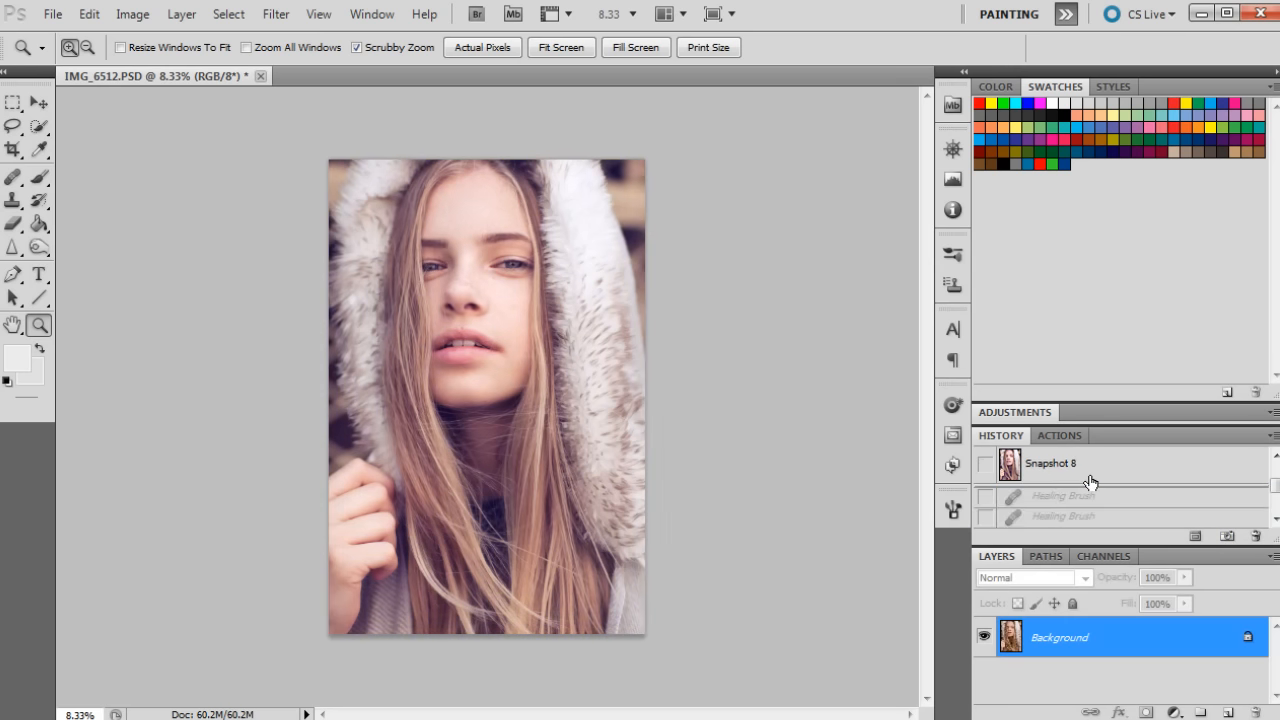
# Compare the face closer up at 12.5% zoom between the original state and Snapshot 8, and return to the full portrait view.
pyautogui.click(563, 328)
pyautogui.scroll(4, 614, 286)
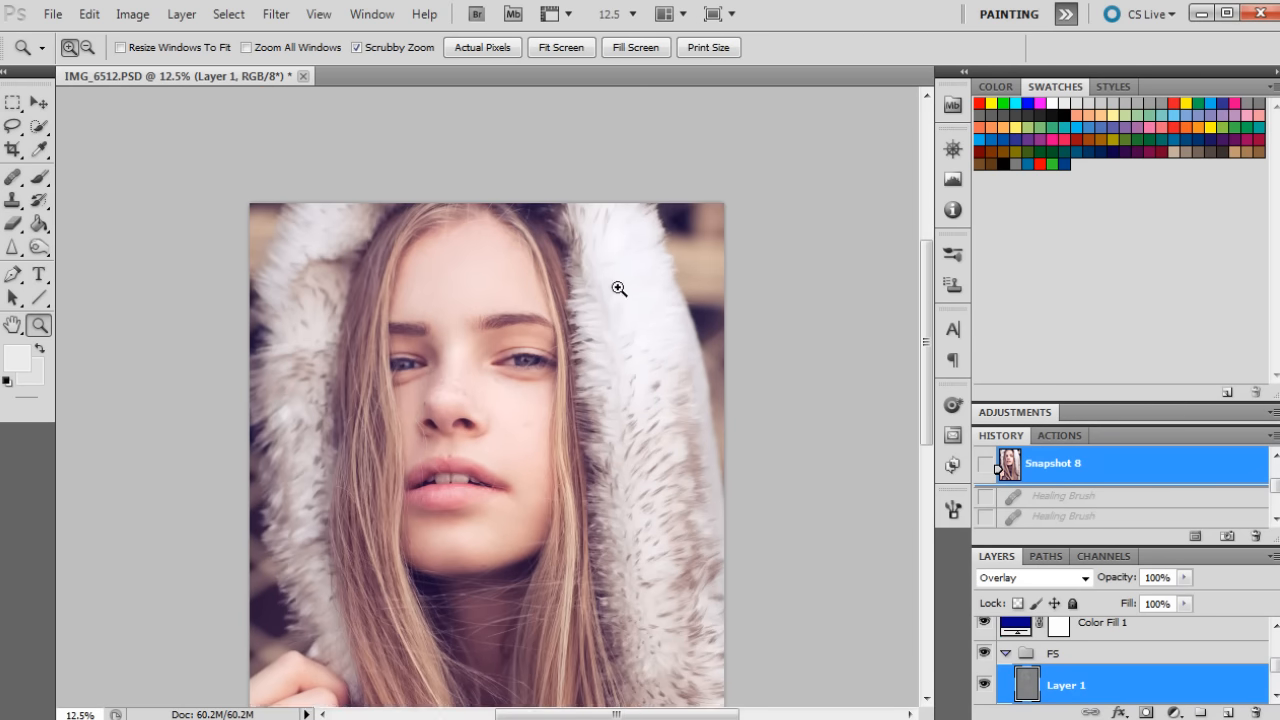
pyautogui.scroll(-2, 622, 472)
pyautogui.scroll(5, 1078, 480)
pyautogui.click(1080, 463)
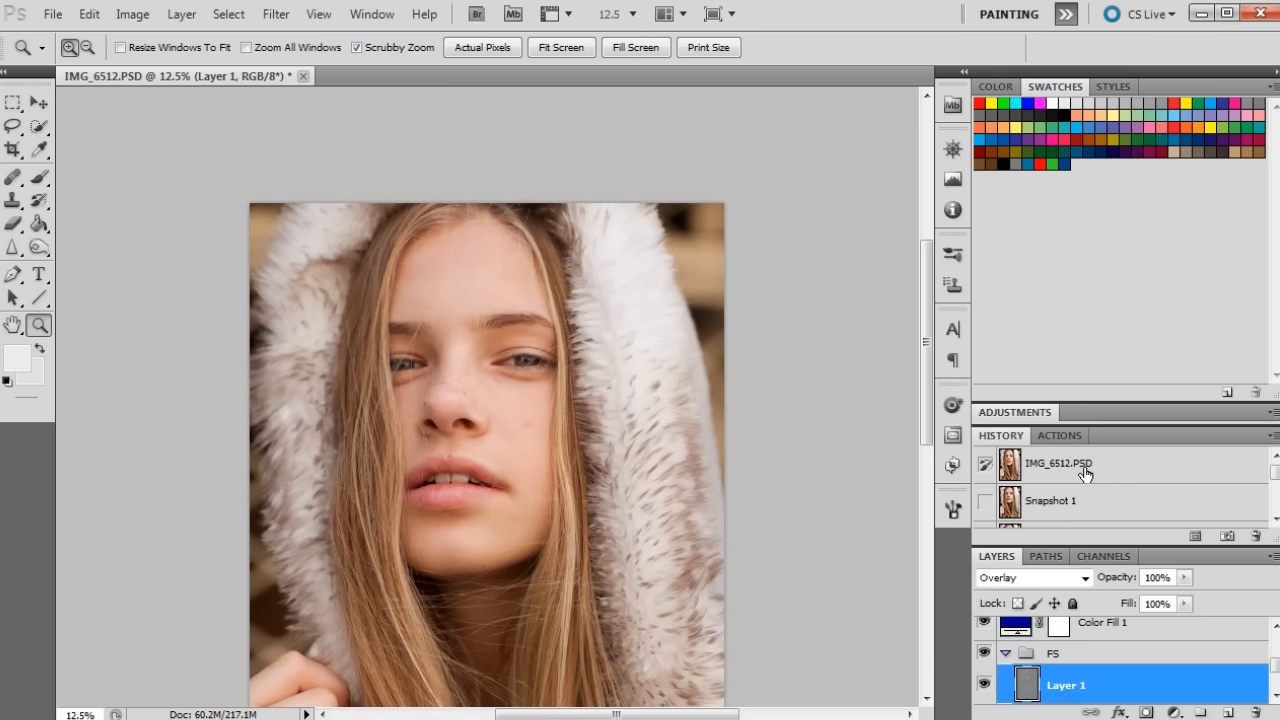
pyautogui.scroll(-3, 1085, 480)
pyautogui.scroll(-2, 1092, 484)
pyautogui.click(1088, 476)
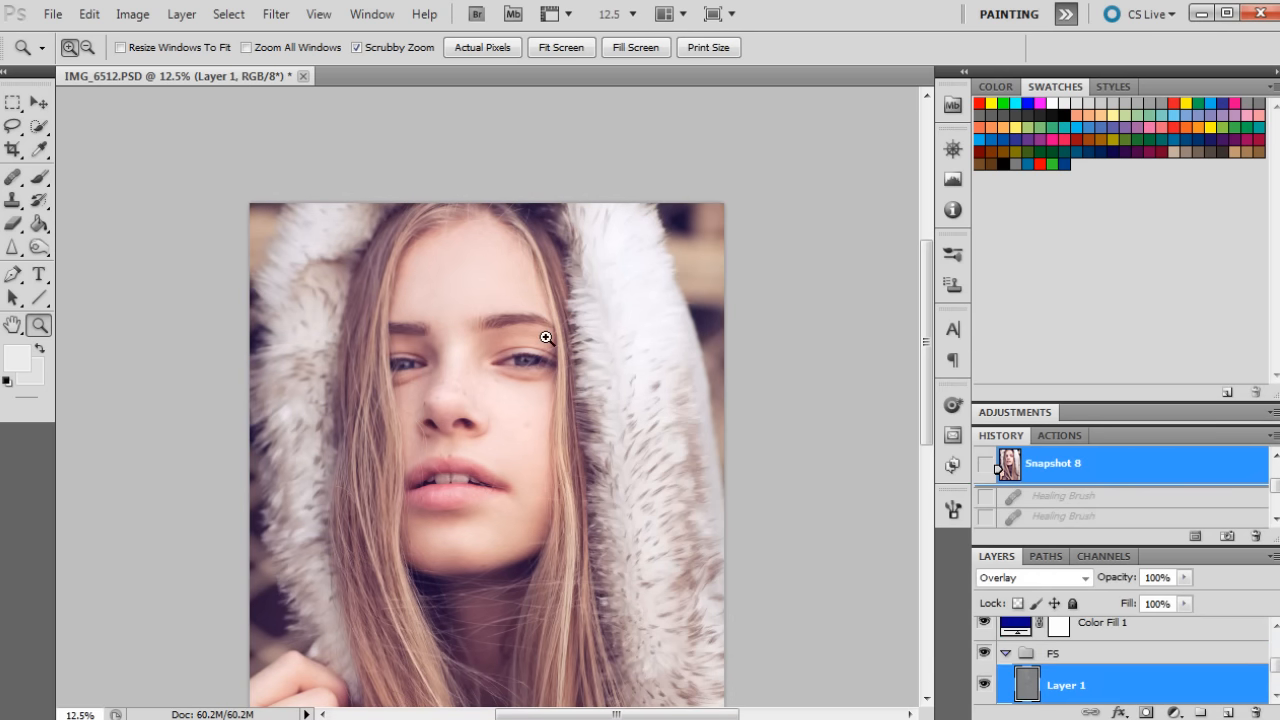
pyautogui.rightClick(550, 407)
pyautogui.click(580, 514)
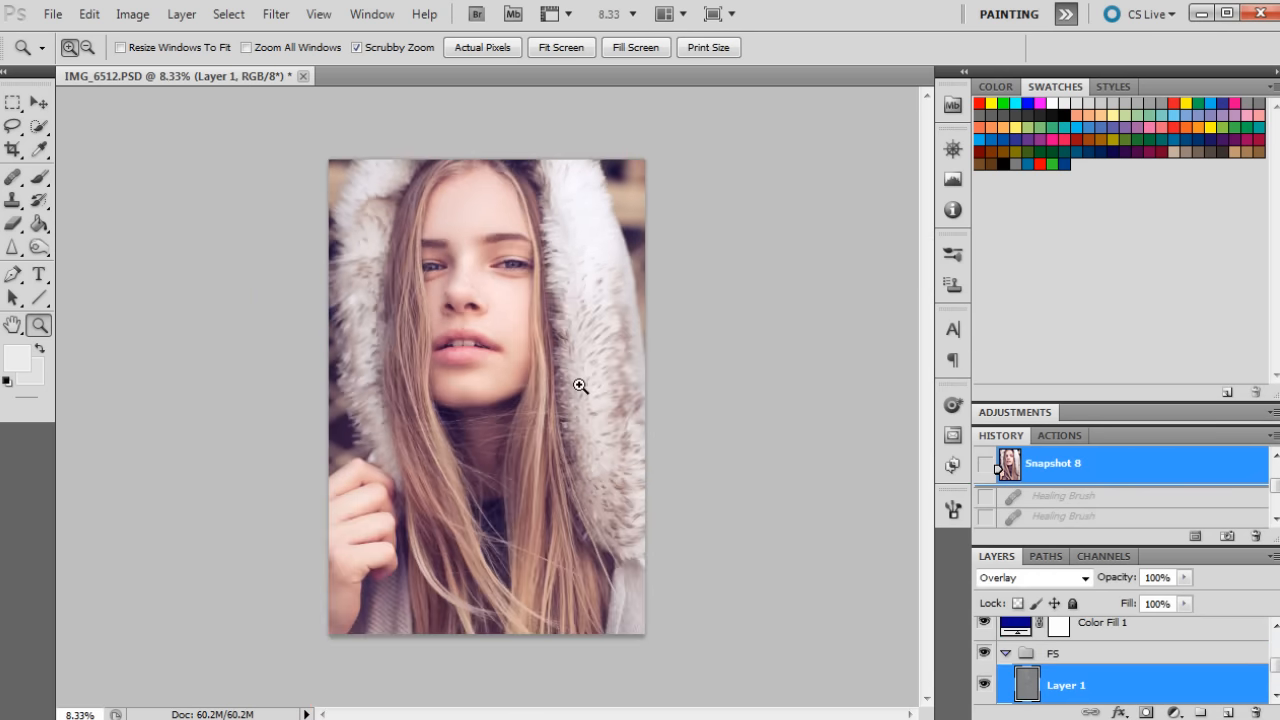